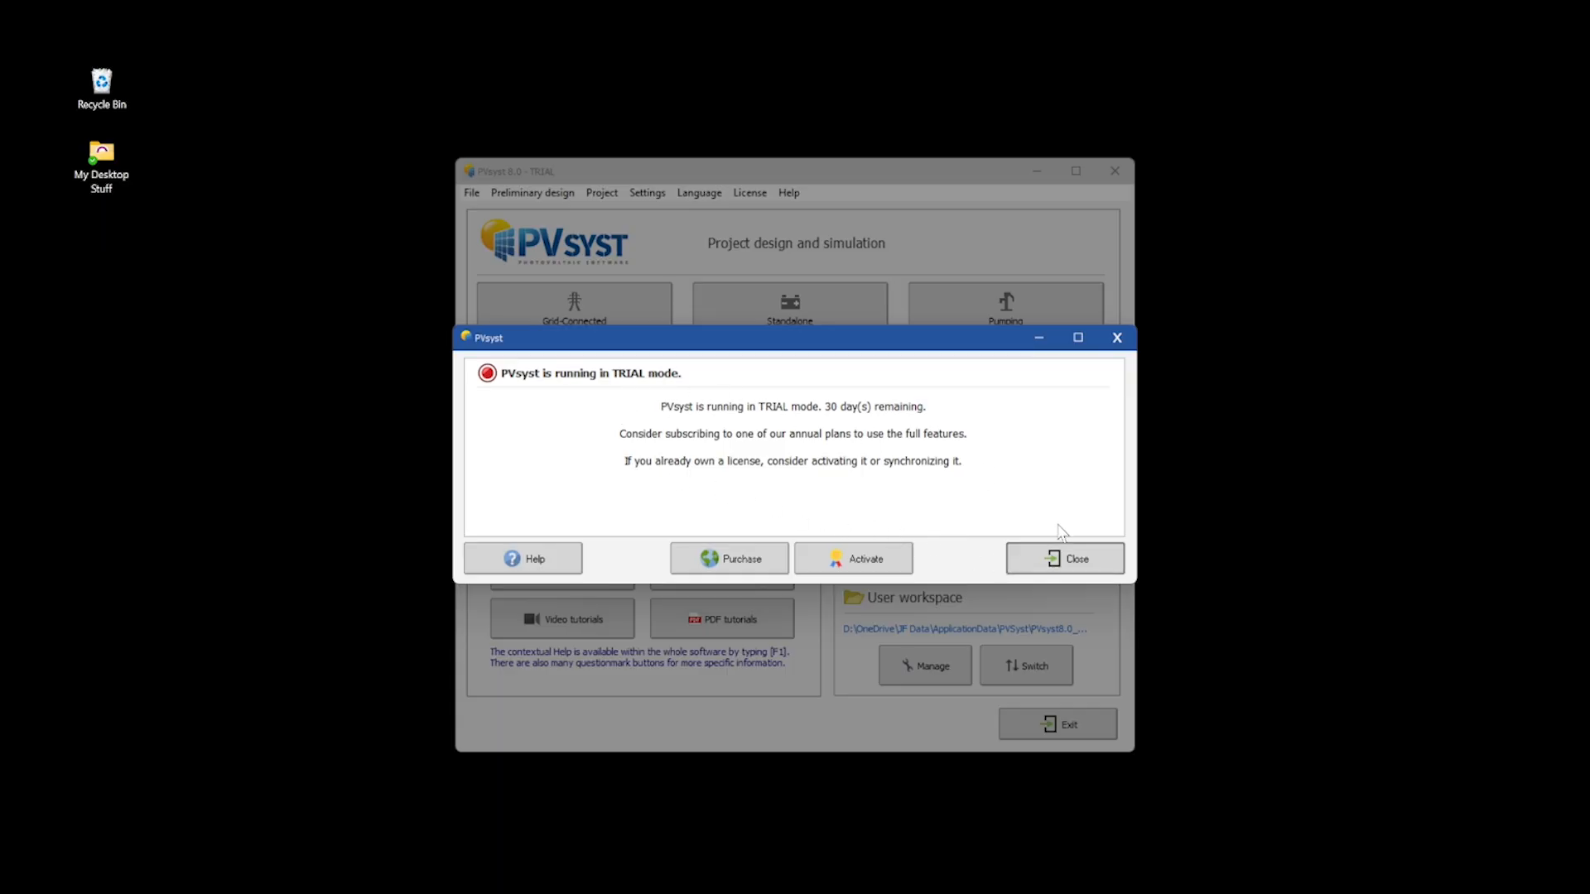
Dismiss the trial notice, open a grid-connected project and name it Test Project 2
click(1064, 556)
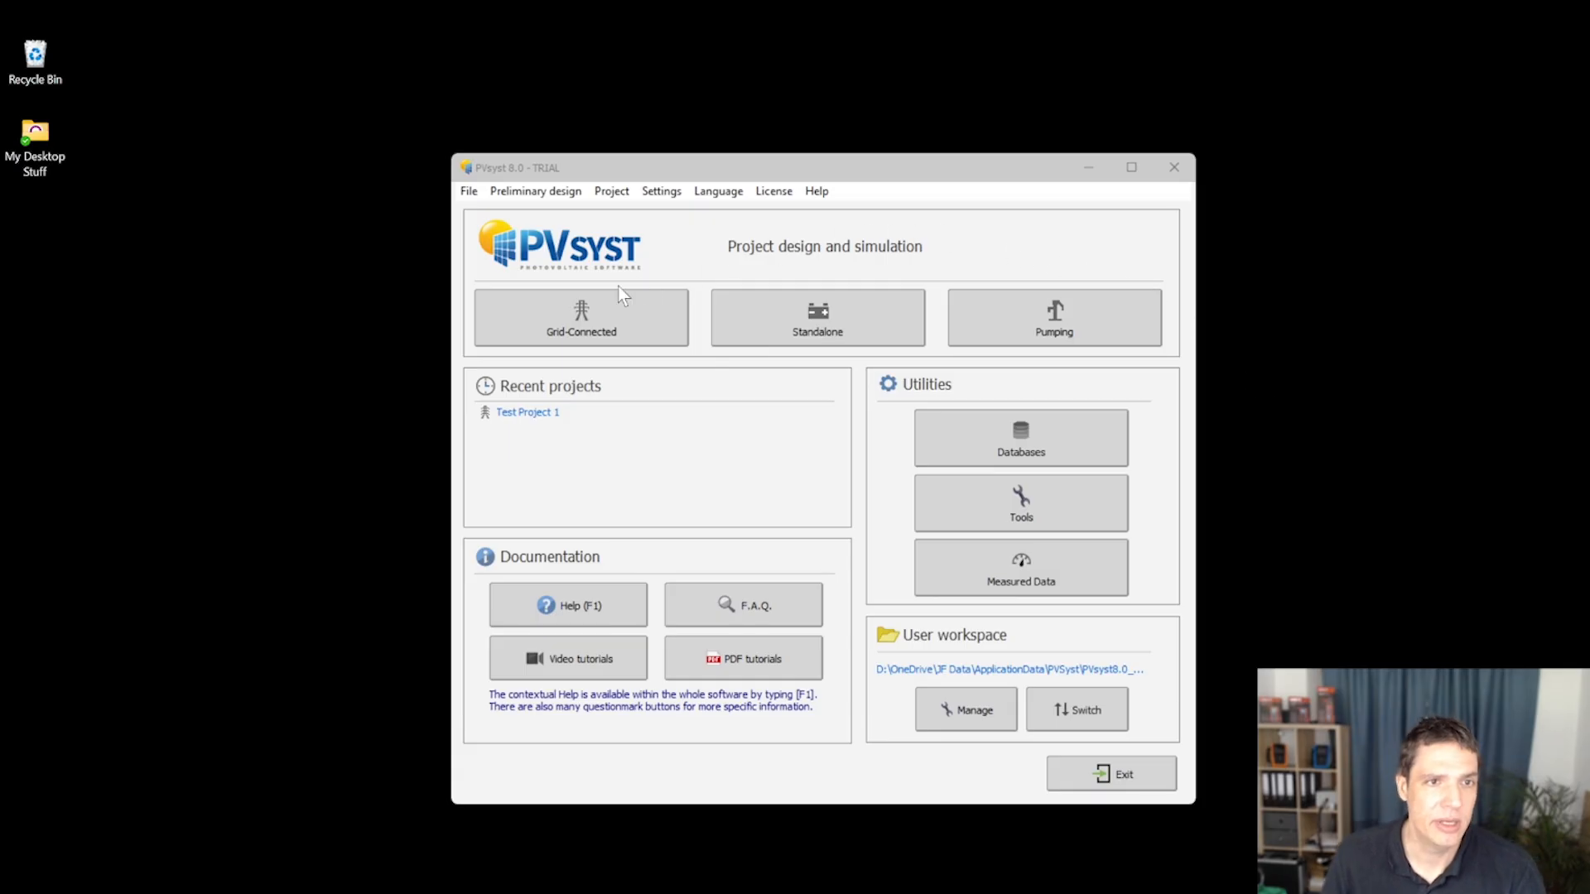
click(574, 327)
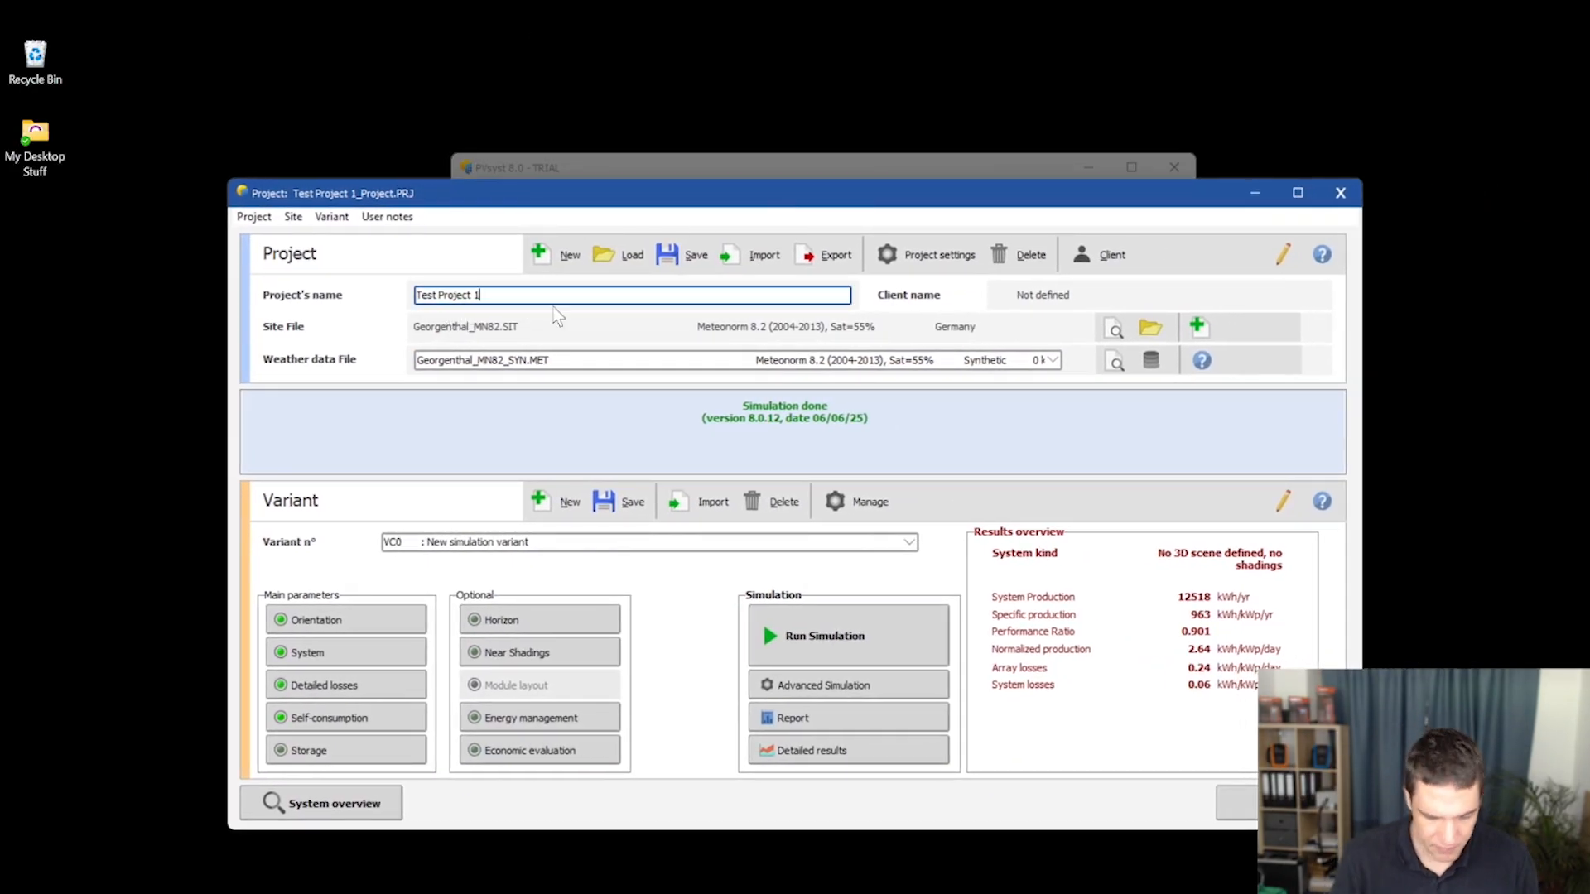
key(BackSpace)
text(2)
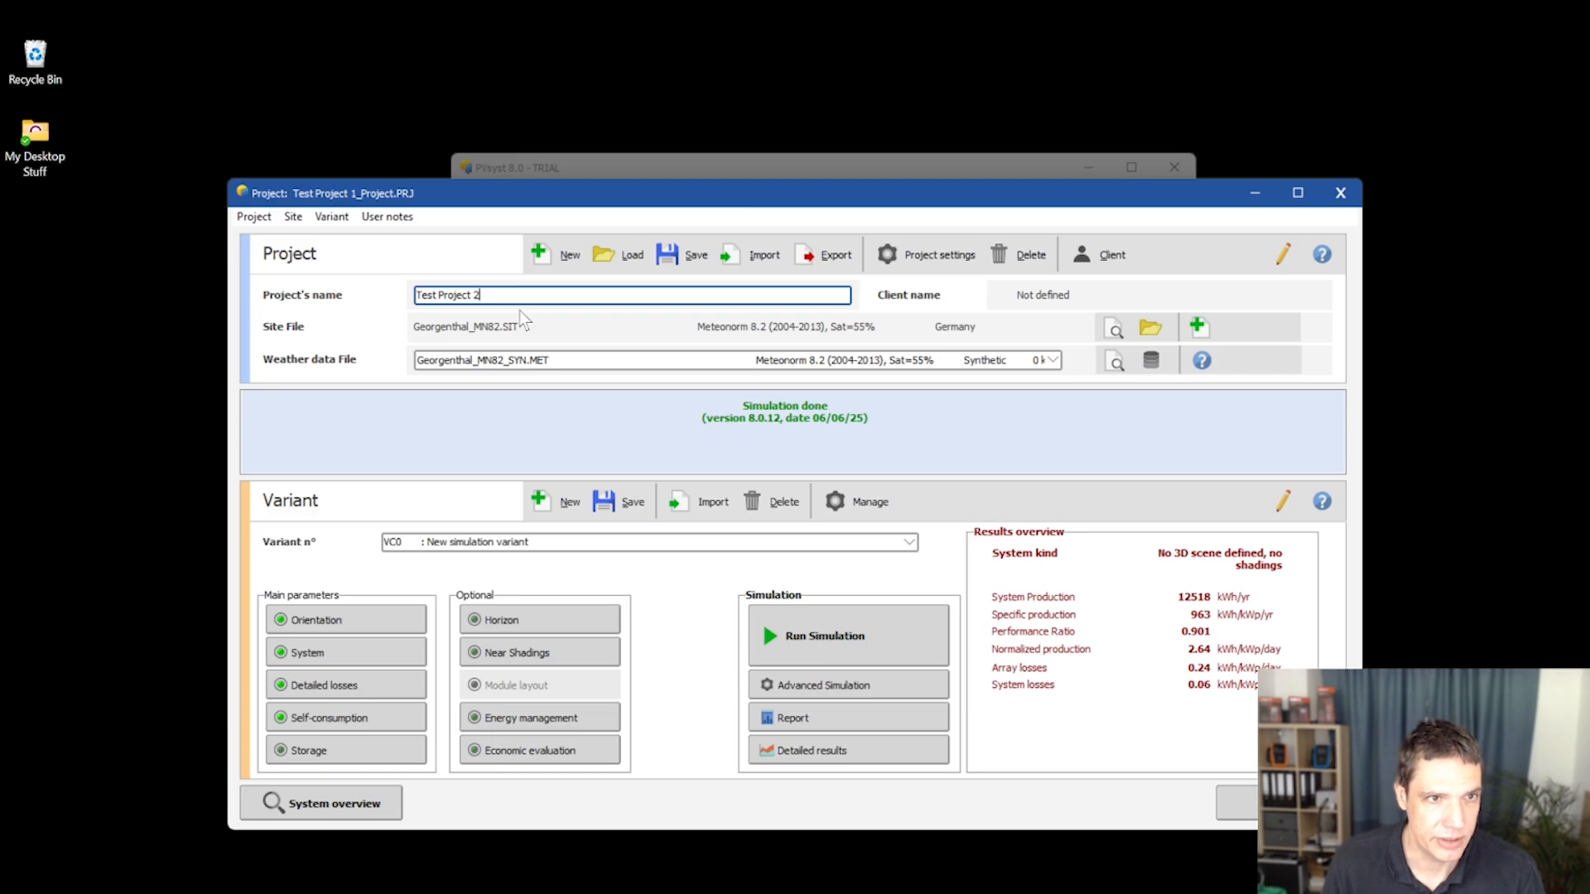
Start a new geographical site and locate Georgenthal/Thüringer Wald, Germany on the interactive map
click(1202, 330)
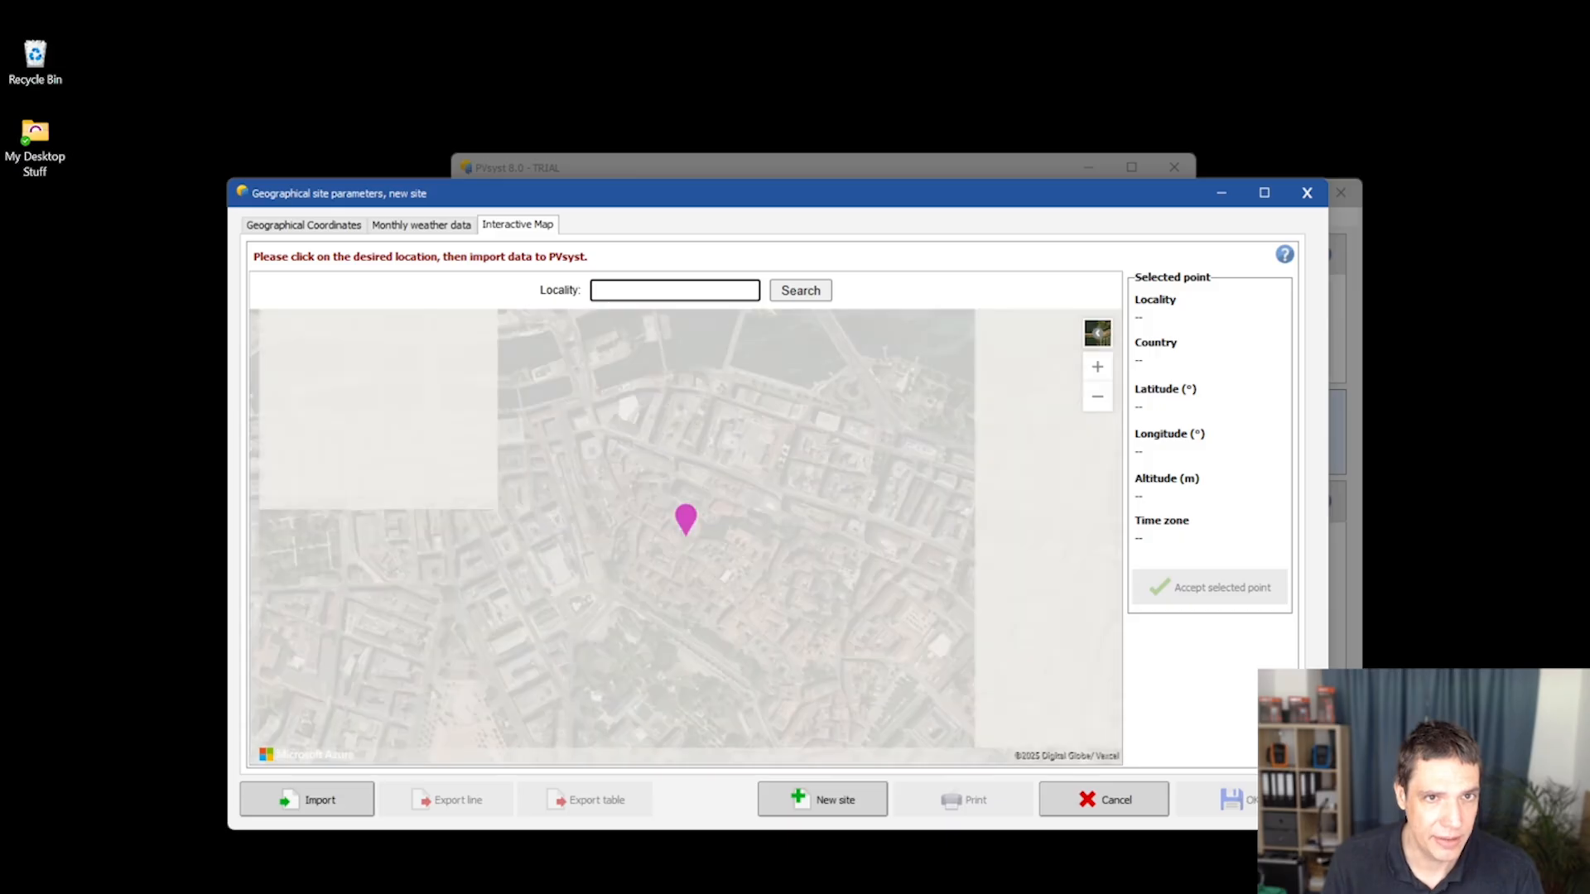
text(ge)
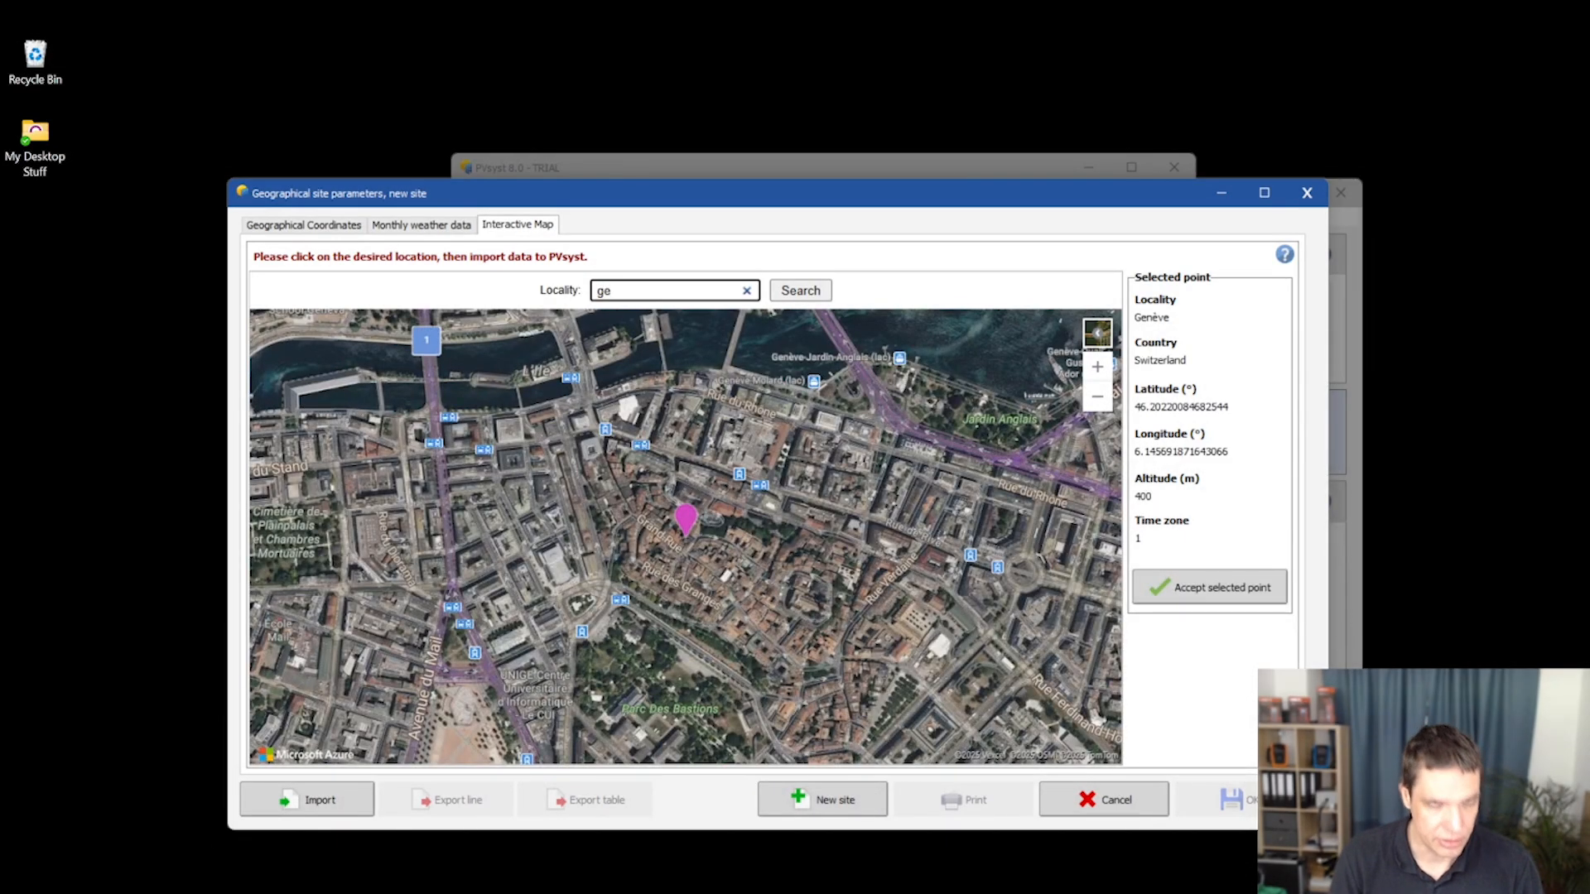
text(or)
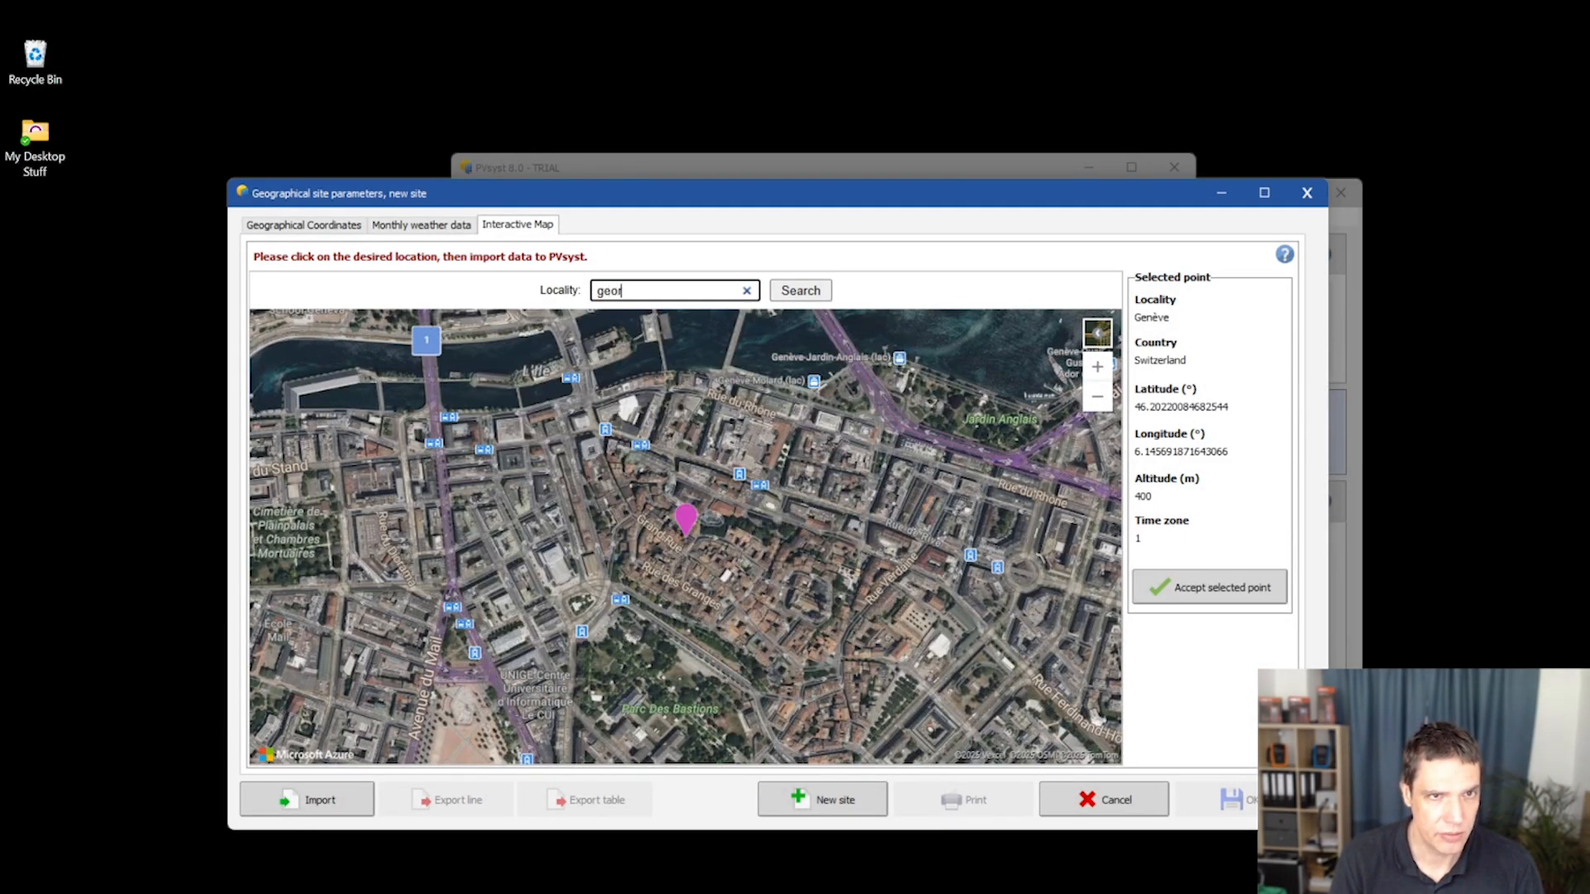
text(gen)
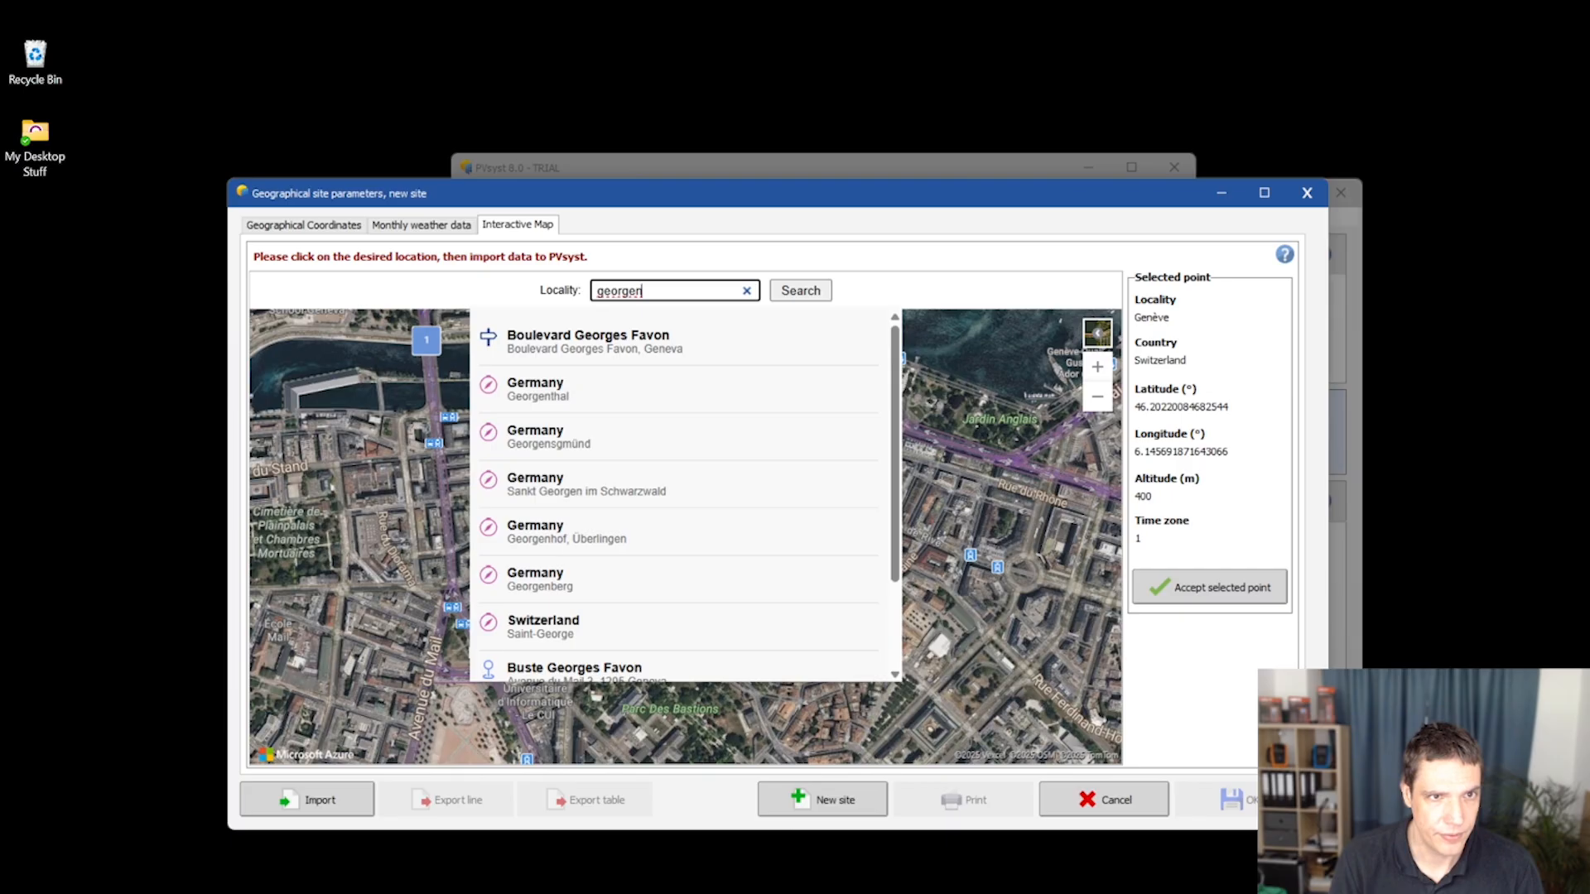
text(t)
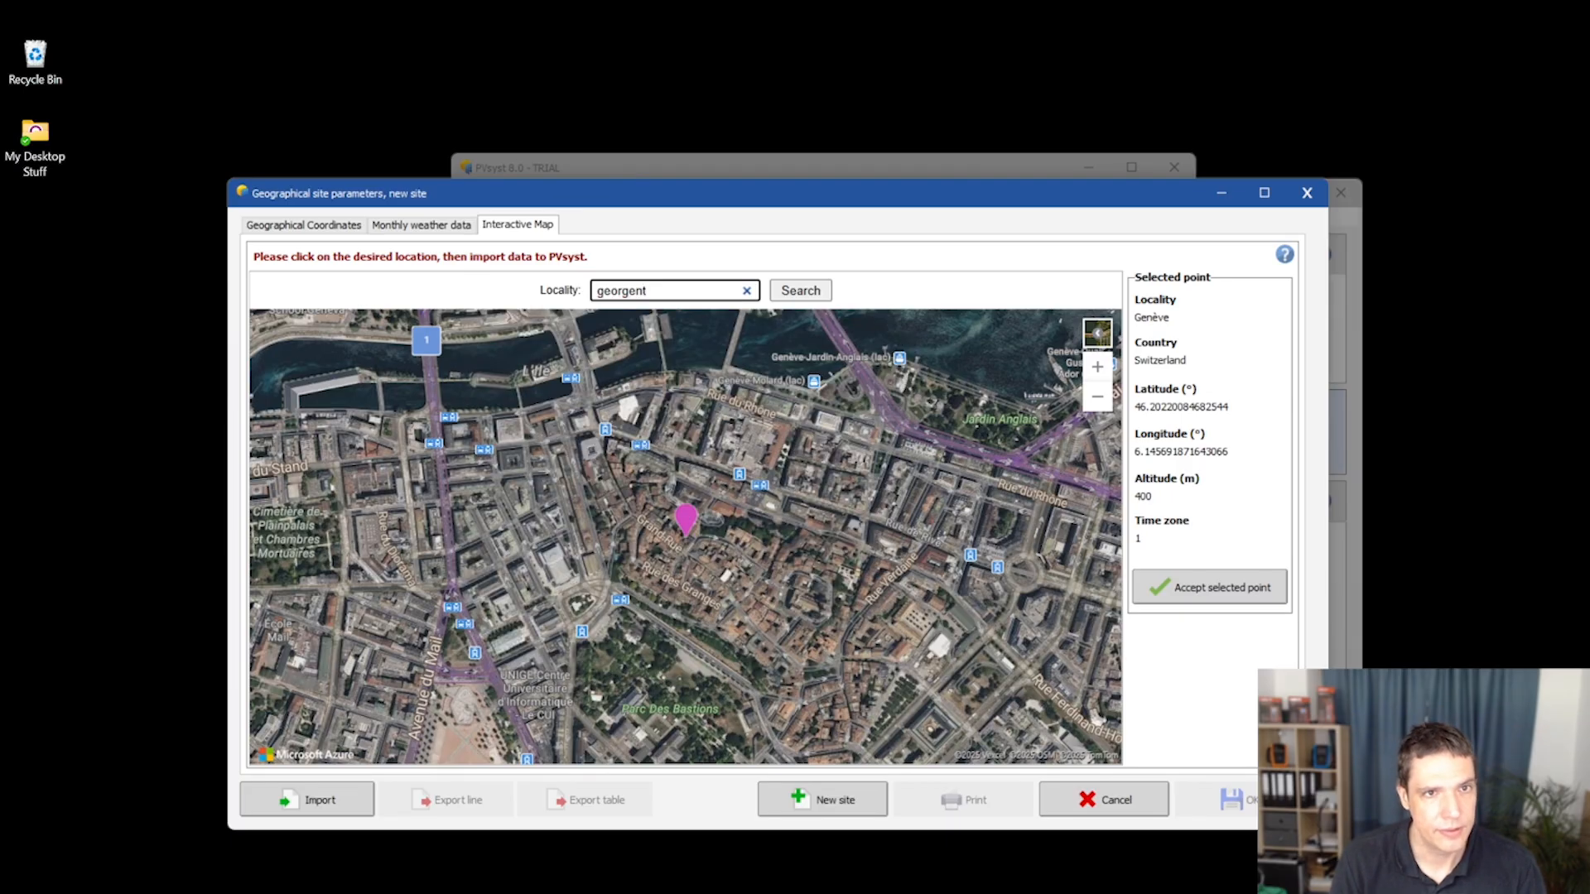
text(hal)
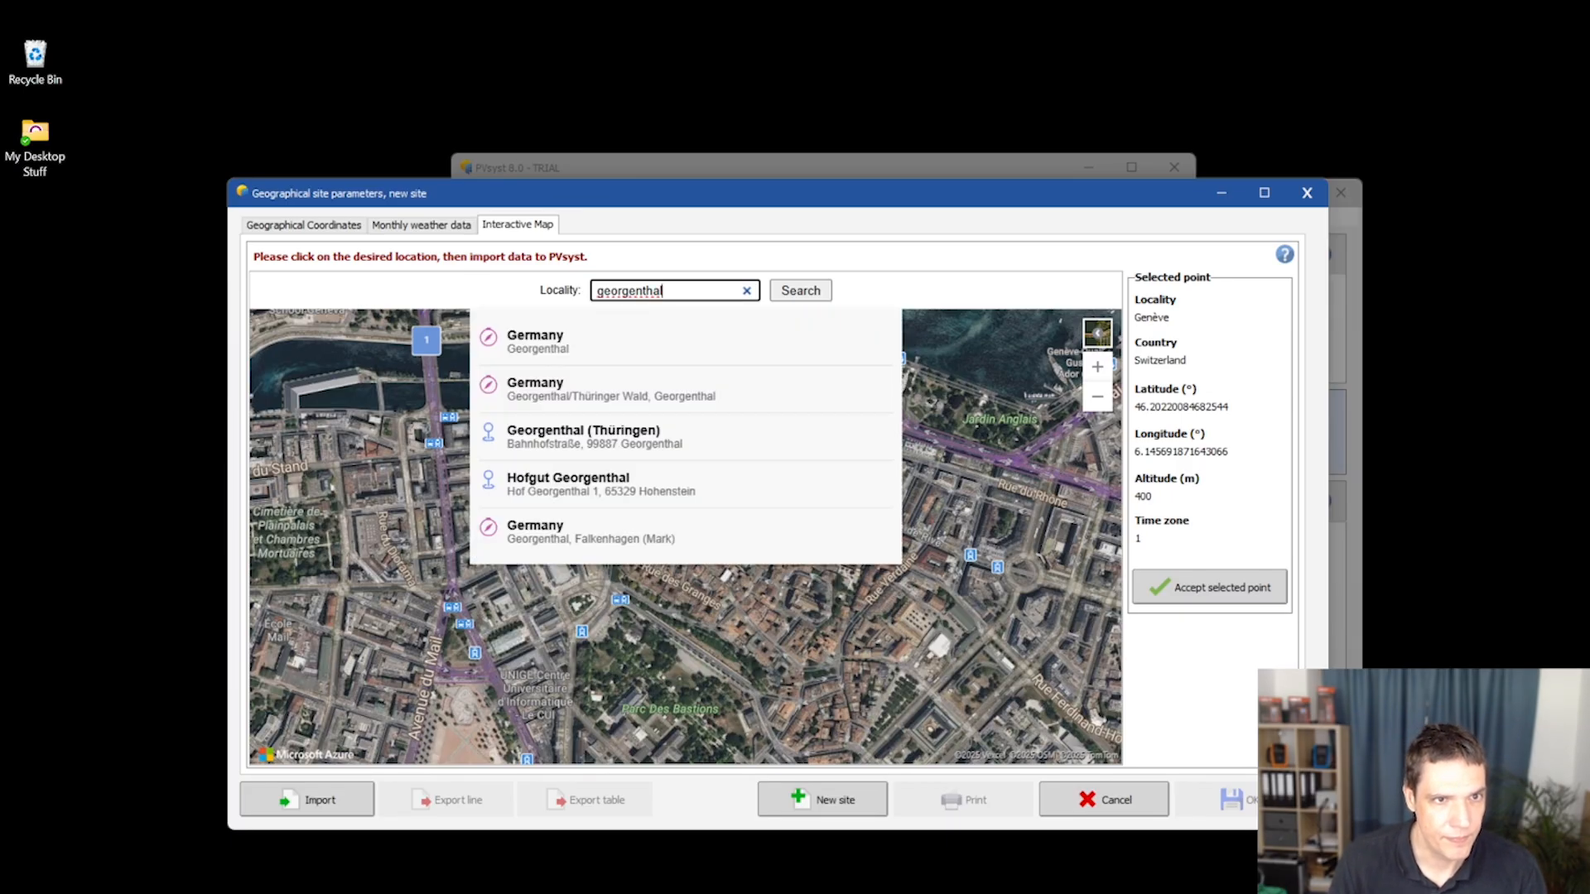
click(636, 390)
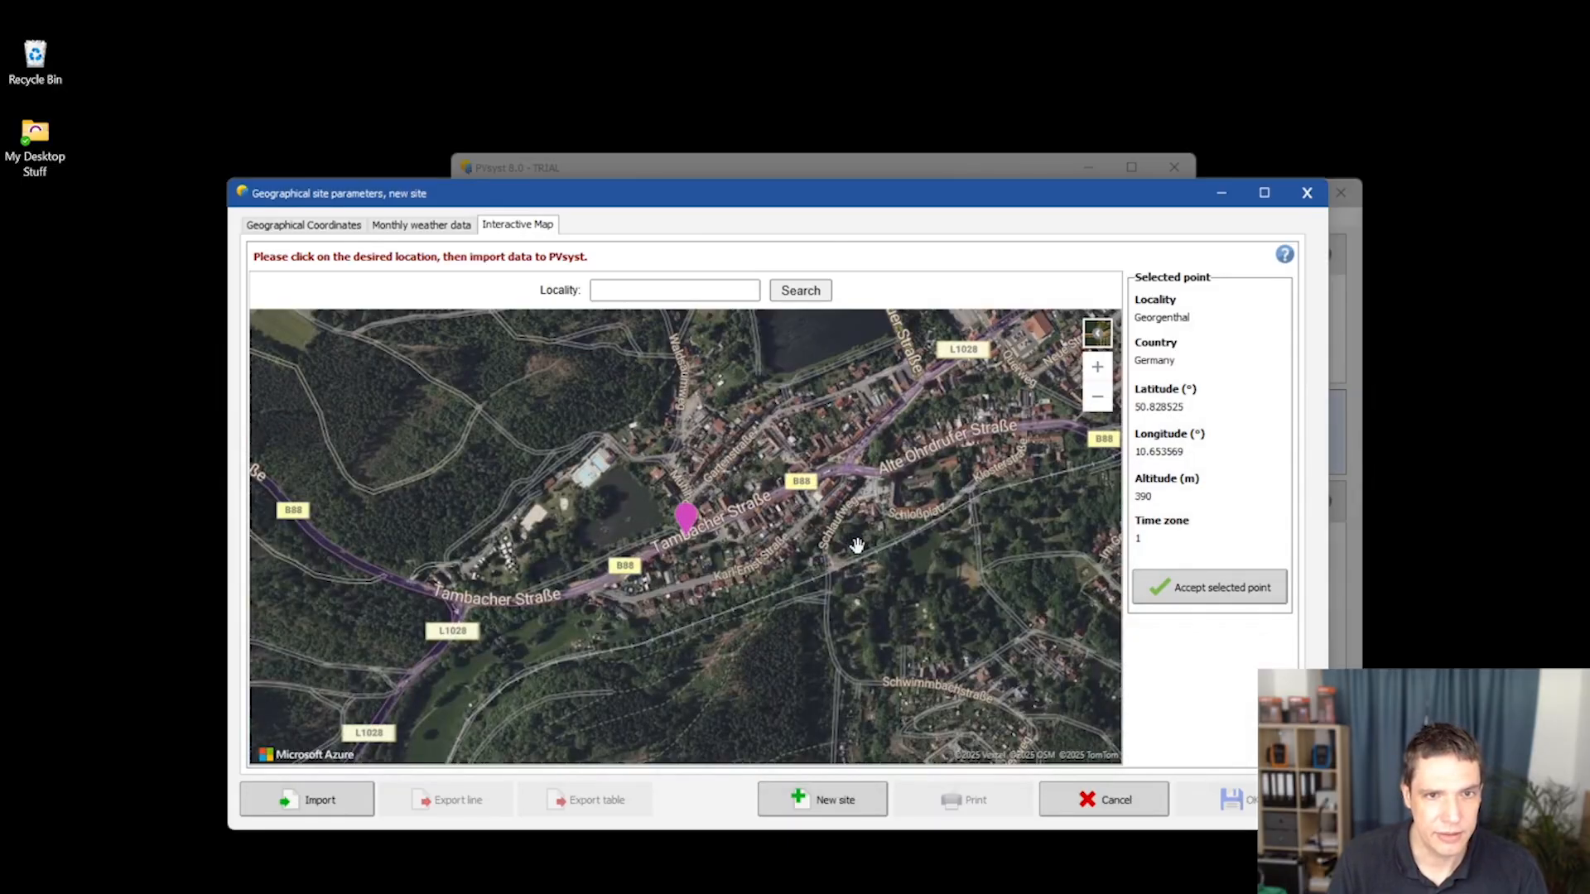
Inspect the building on Bahnhofstraße on the map and accept the selected Georgenthal point as the site location
drag(857, 544, 658, 627)
drag(834, 494, 713, 538)
scroll(719, 473, up, 3)
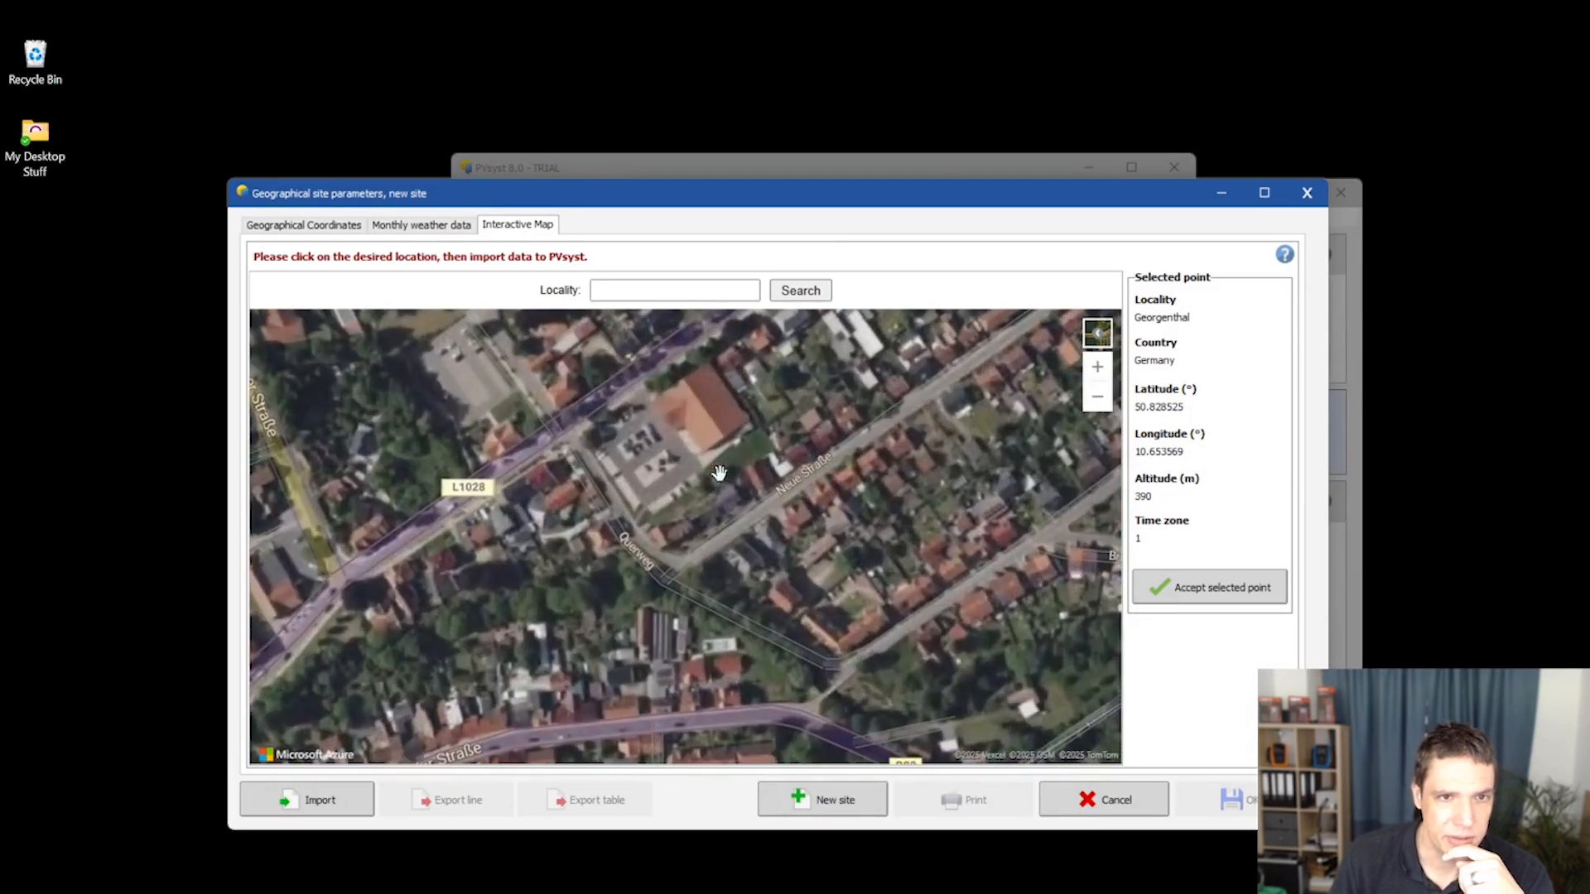
drag(597, 510, 671, 551)
scroll(693, 559, up, 3)
drag(786, 560, 764, 602)
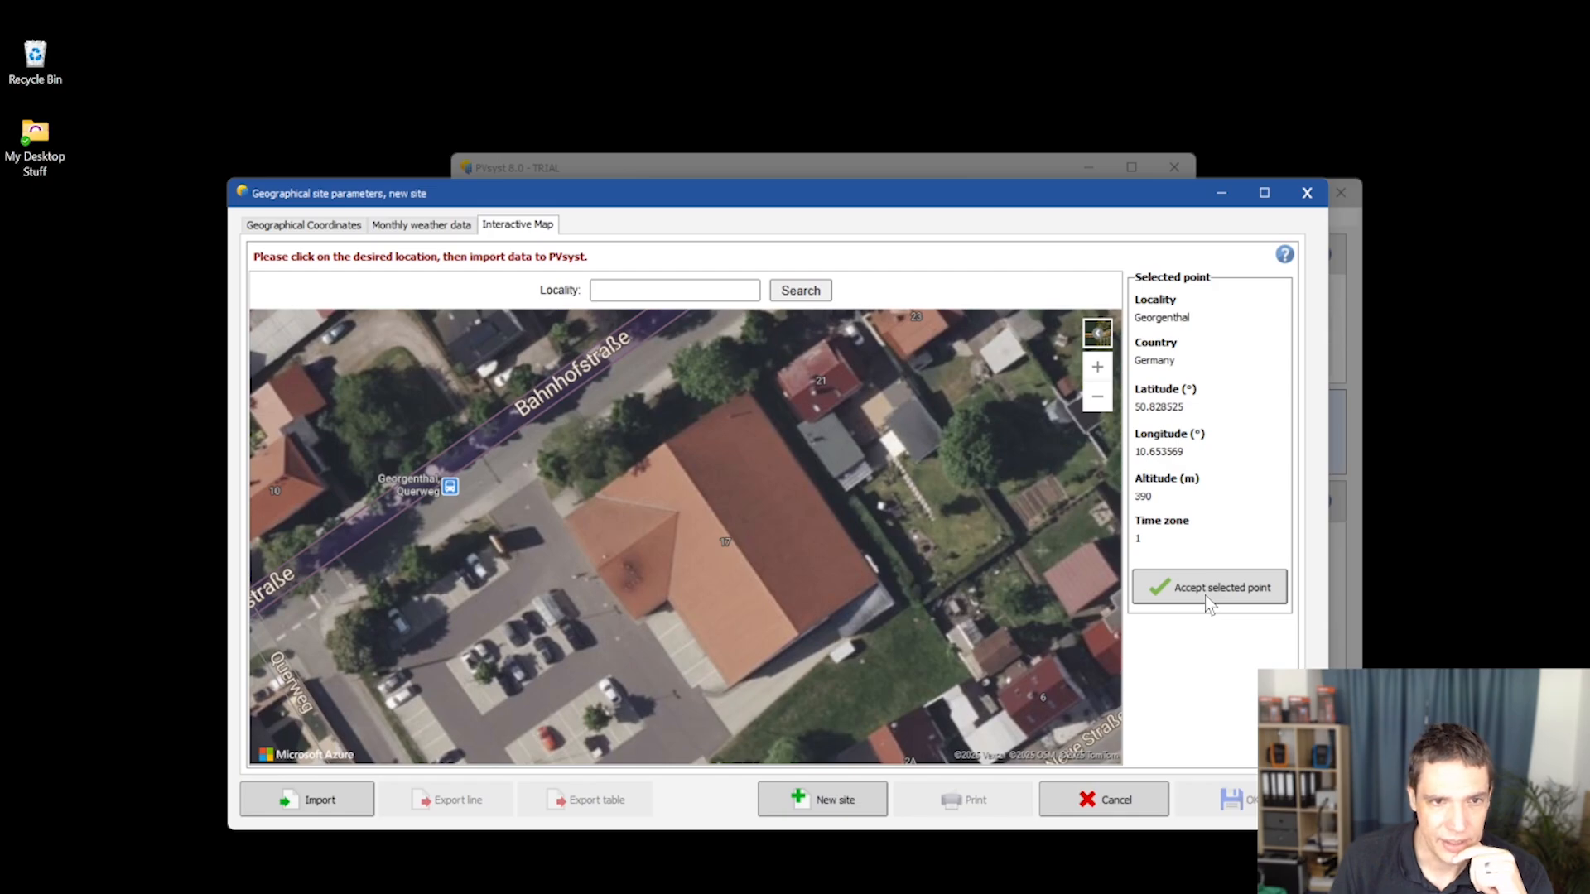
click(1205, 595)
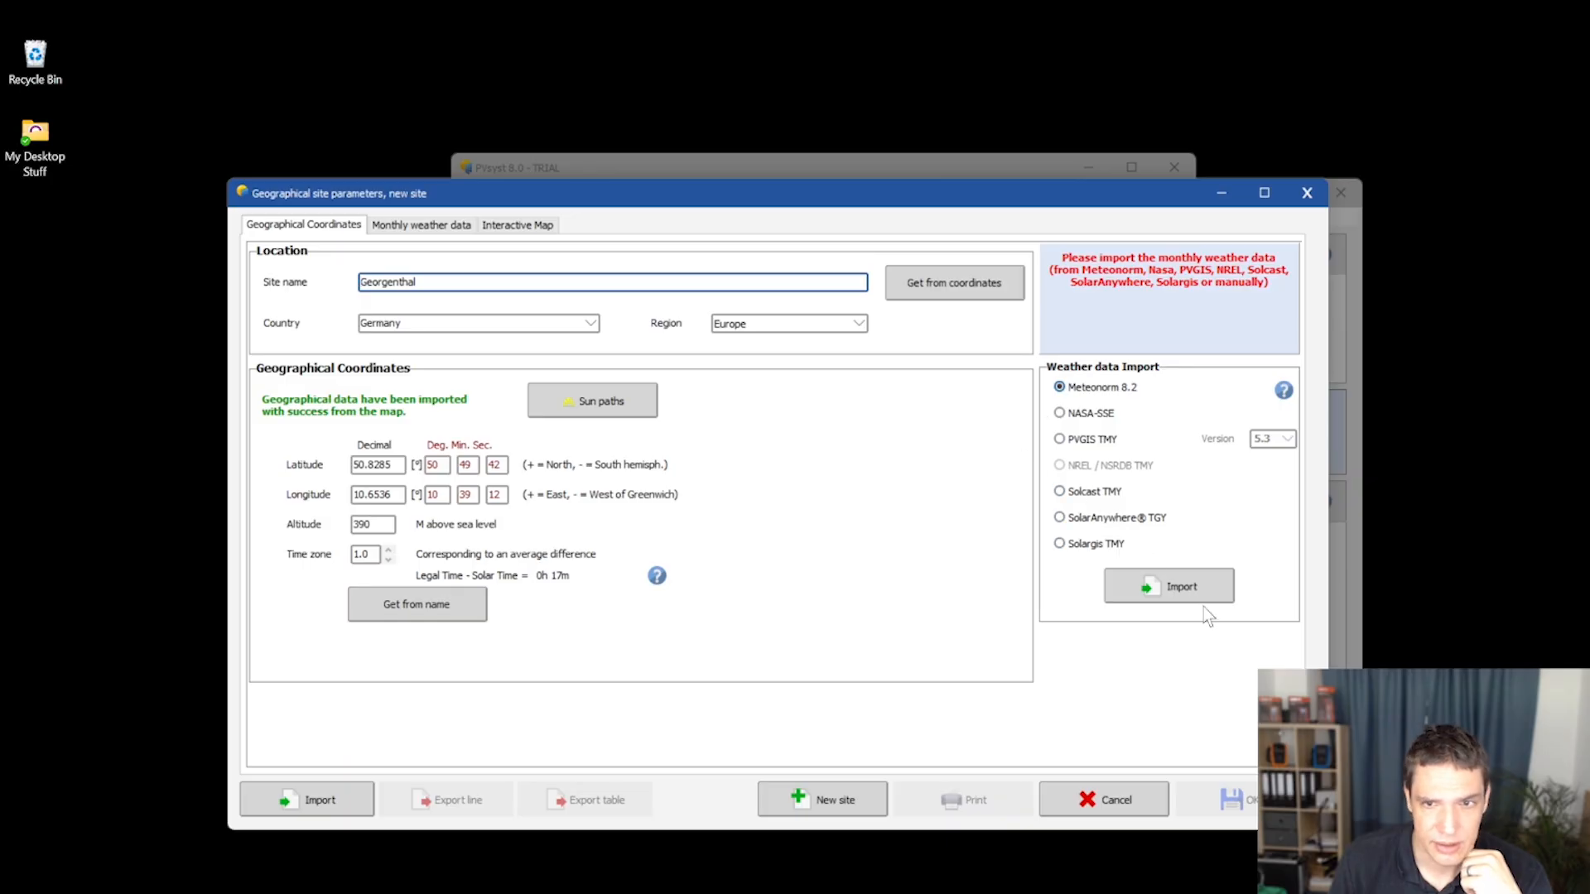
Import the Meteonorm 8.2 weather data and save the site, overwriting the existing Georgenthal_MN82.SIT file
click(1173, 585)
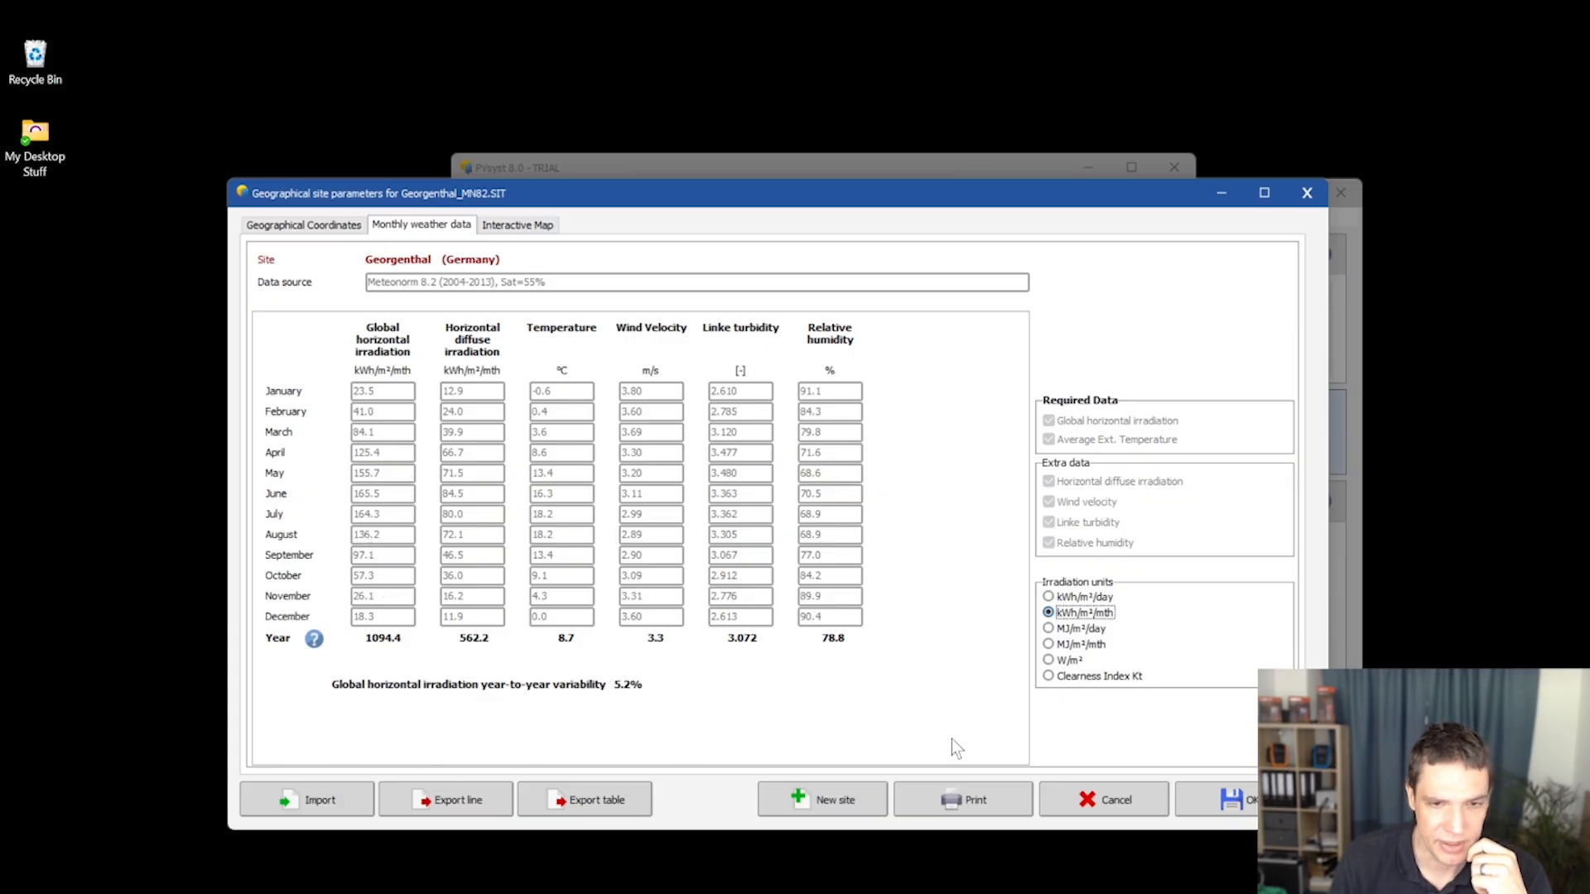
click(1224, 800)
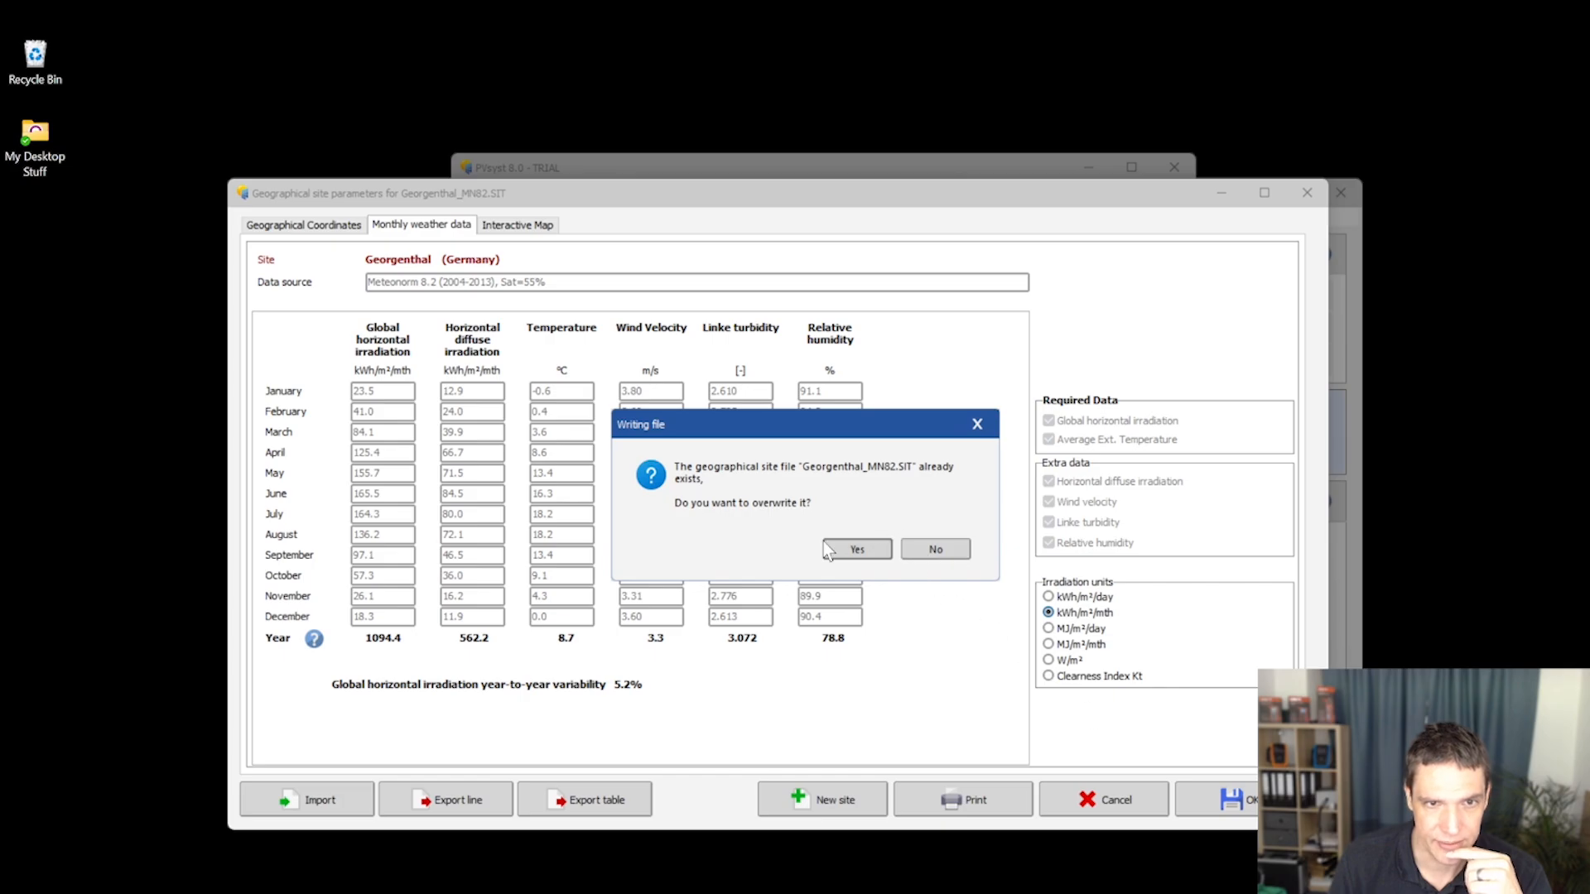
click(860, 556)
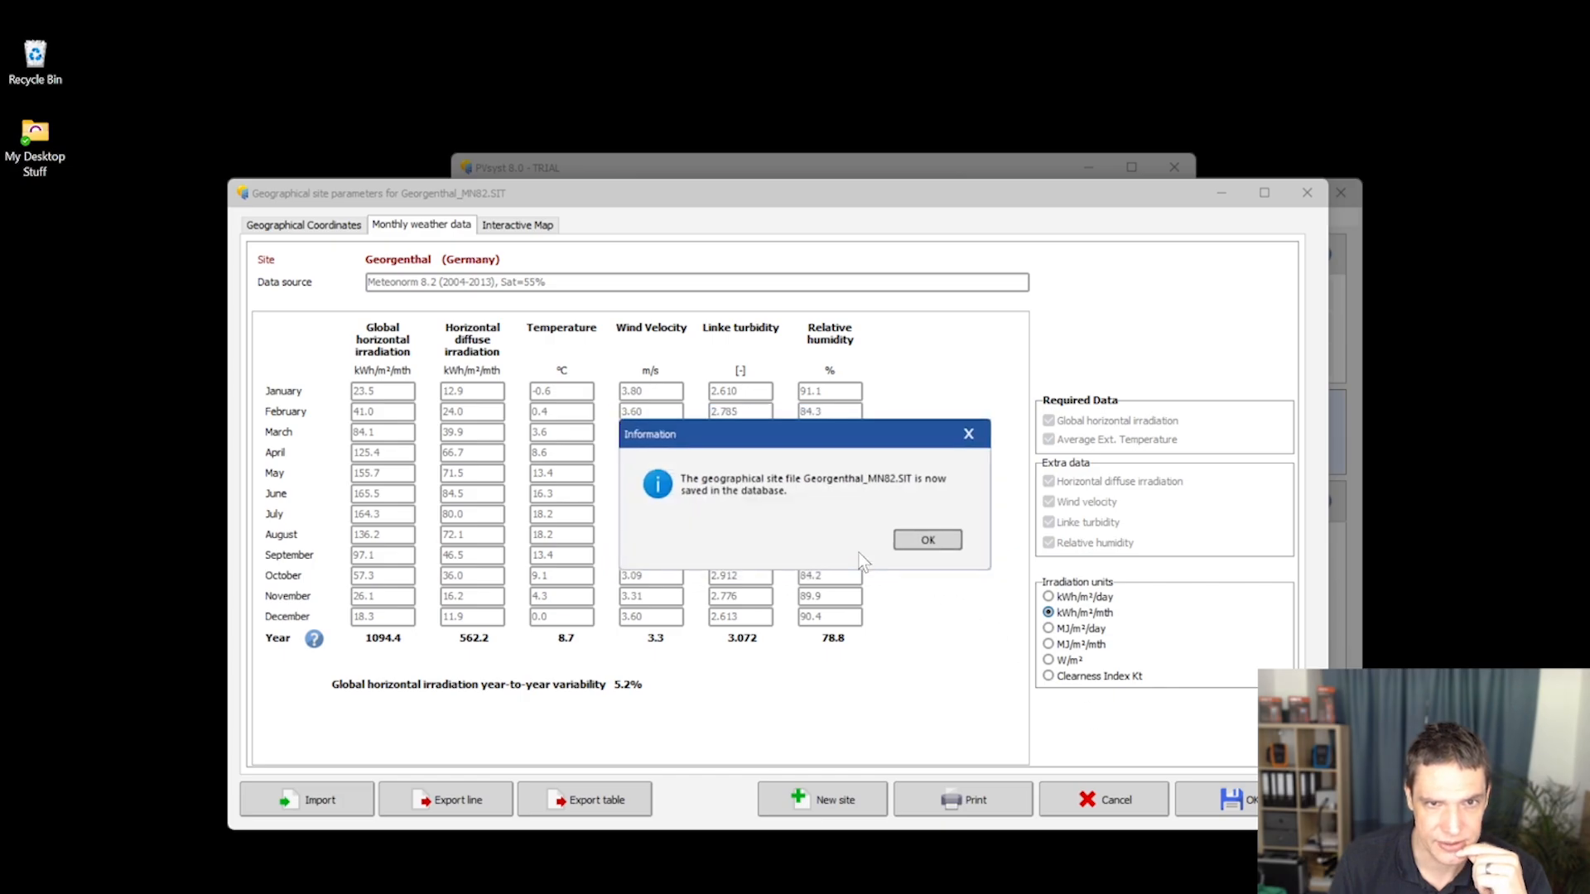
click(908, 546)
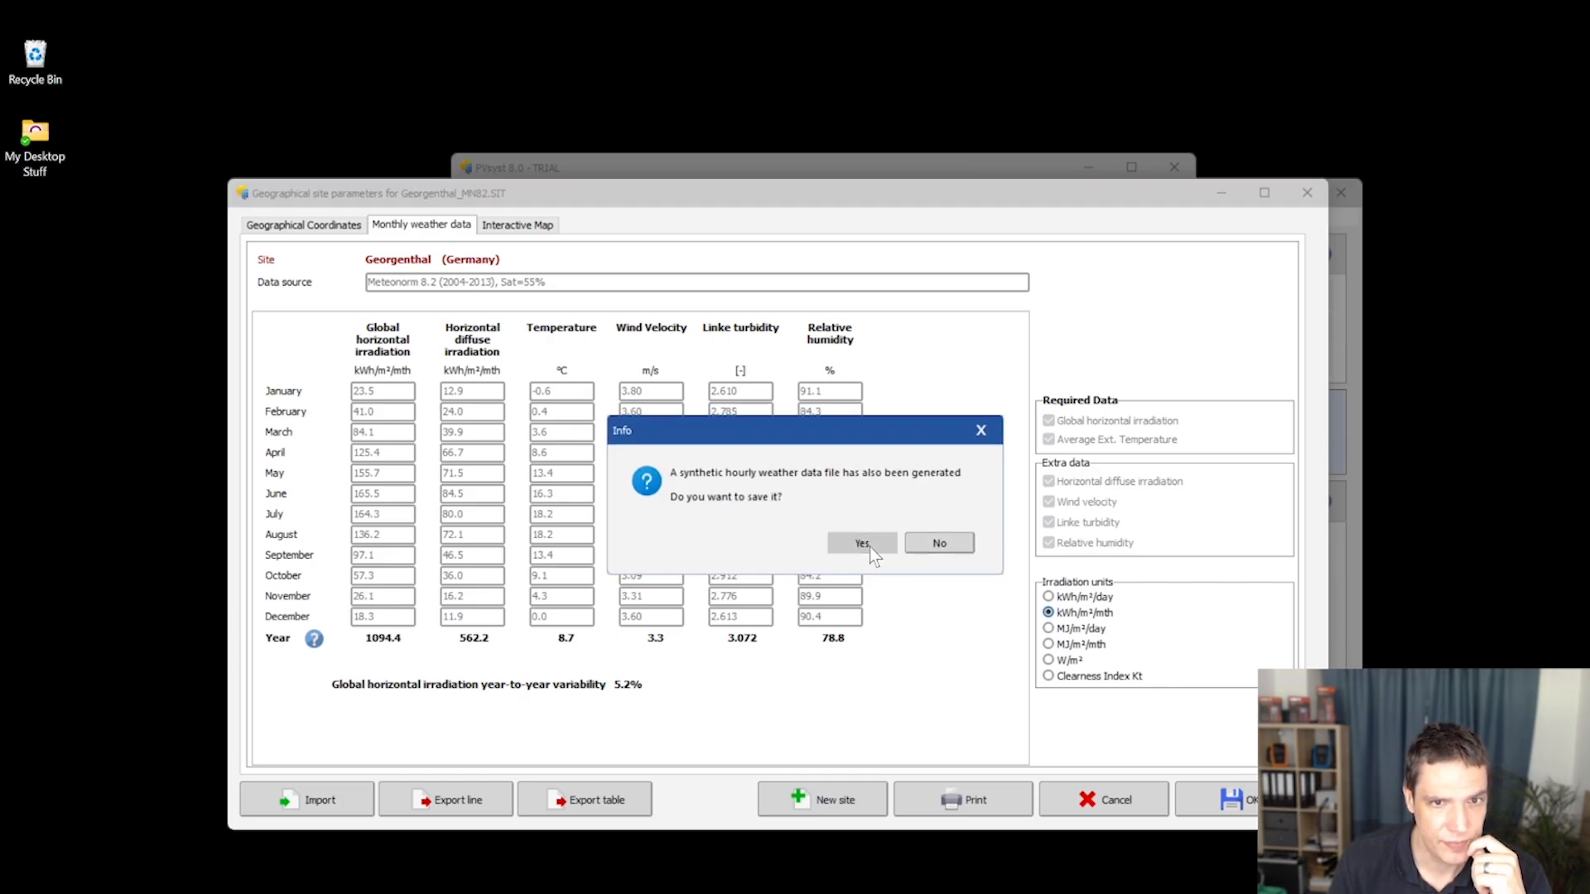
Save the synthetic hourly weather data file as Georgenthal_MN82_SYN
click(862, 544)
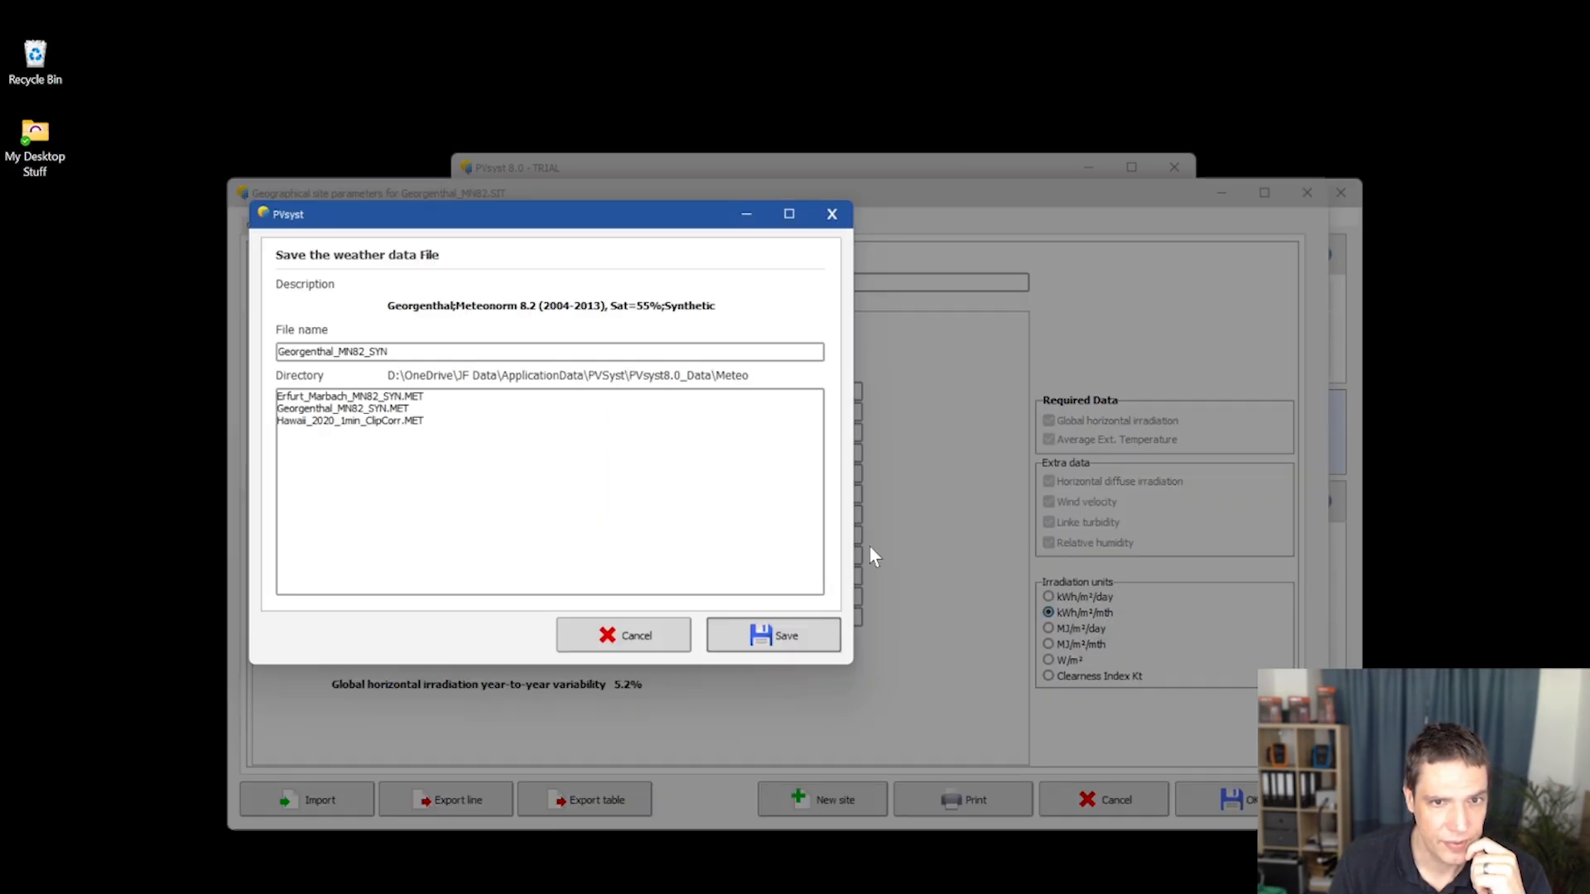
click(780, 642)
click(1229, 800)
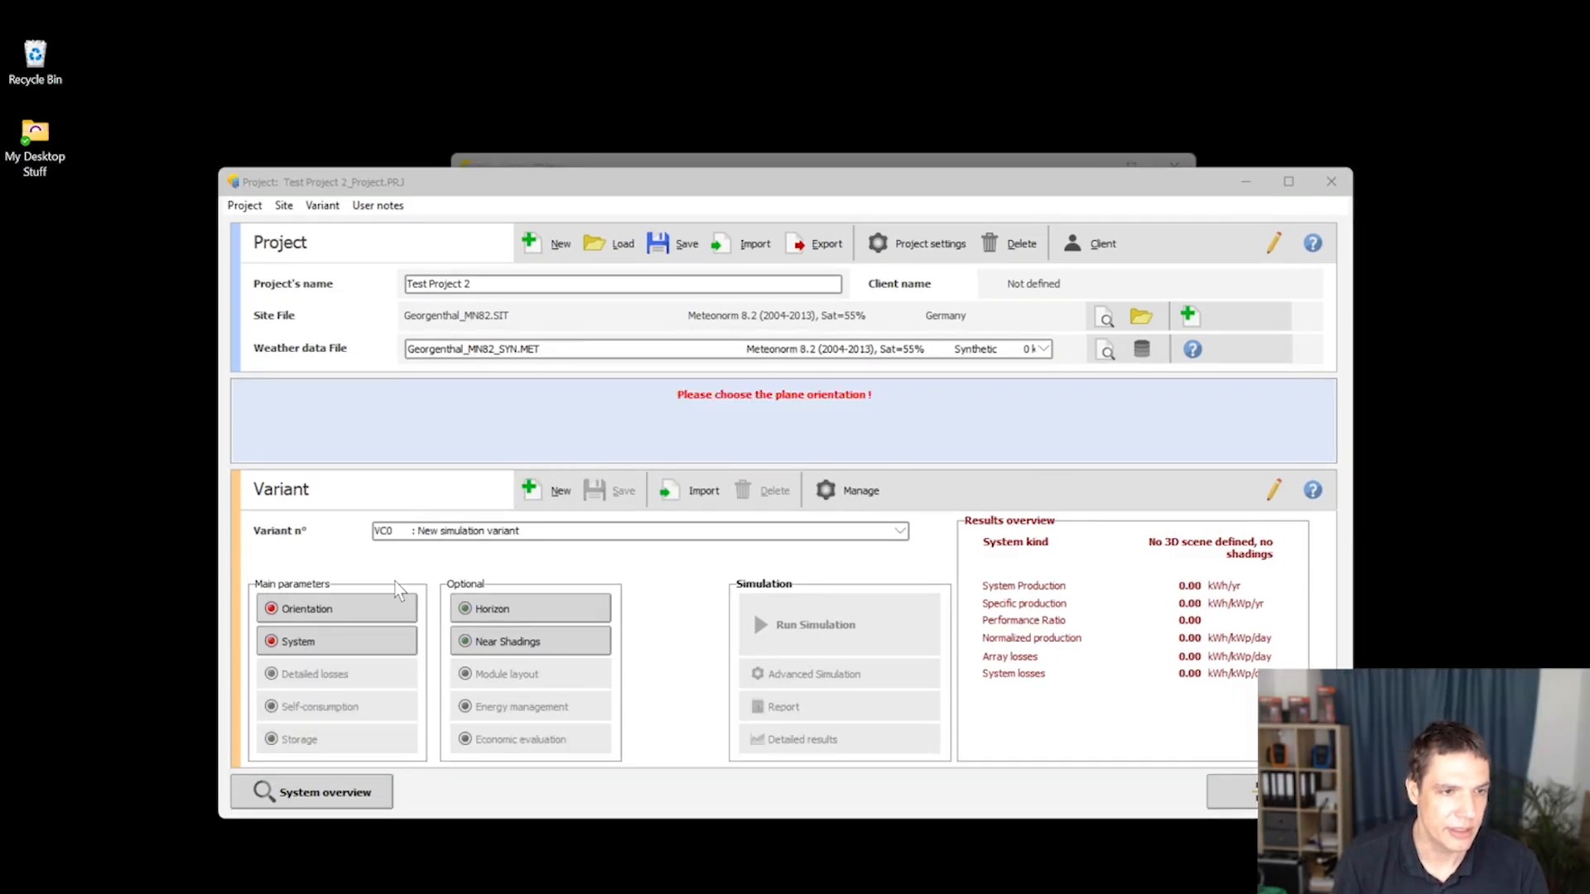
Set the azimuth of the variant's fixed tilted plane orientation to 26° and accept the orientation
click(310, 609)
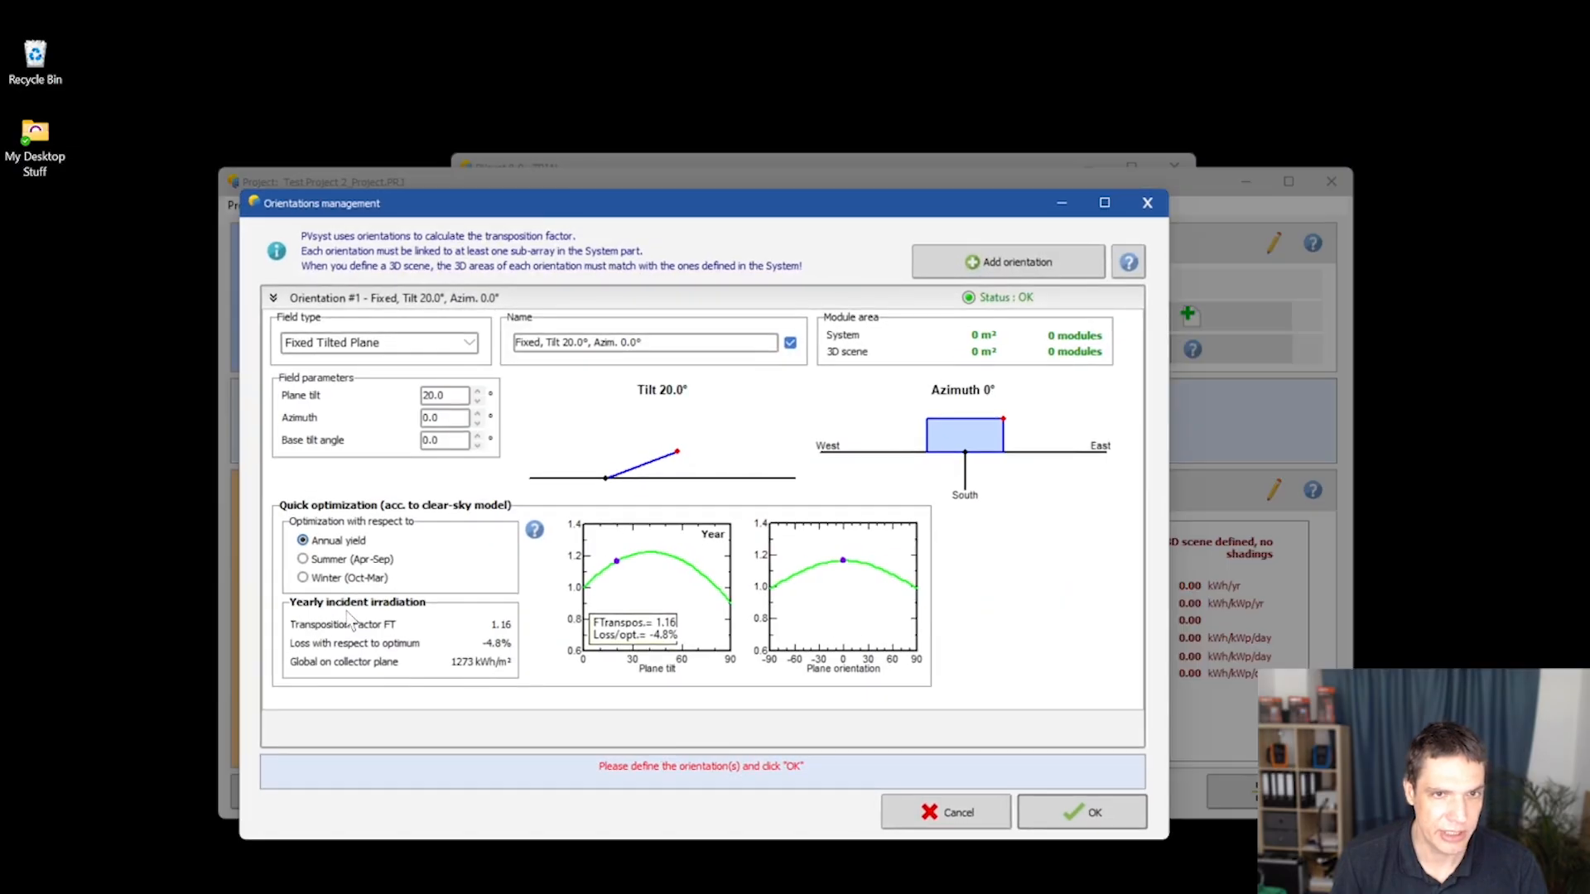
click(445, 396)
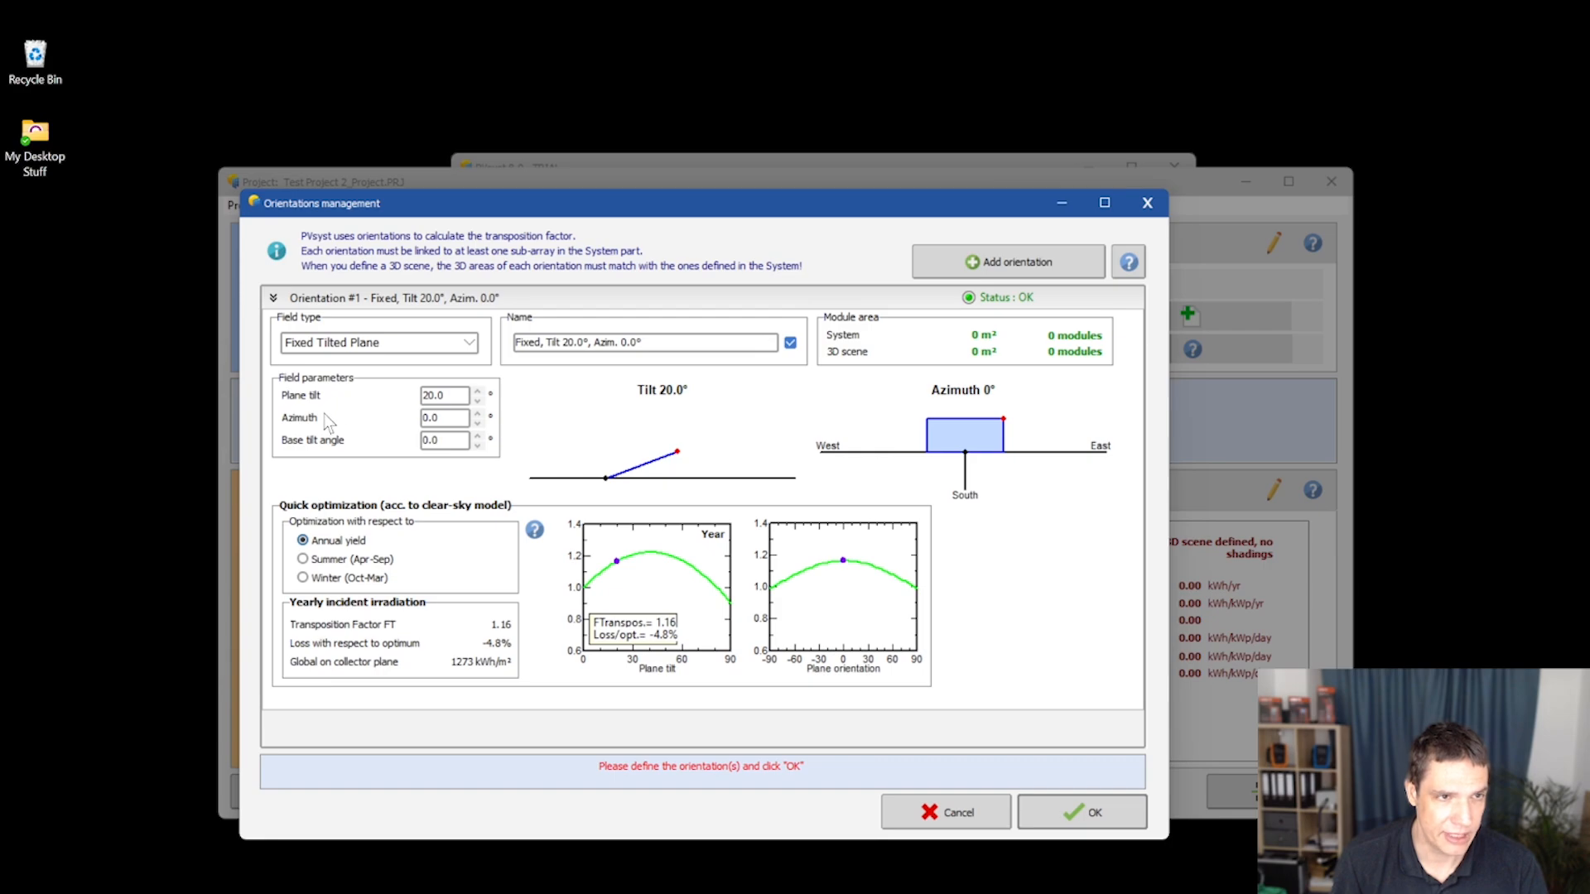
click(438, 417)
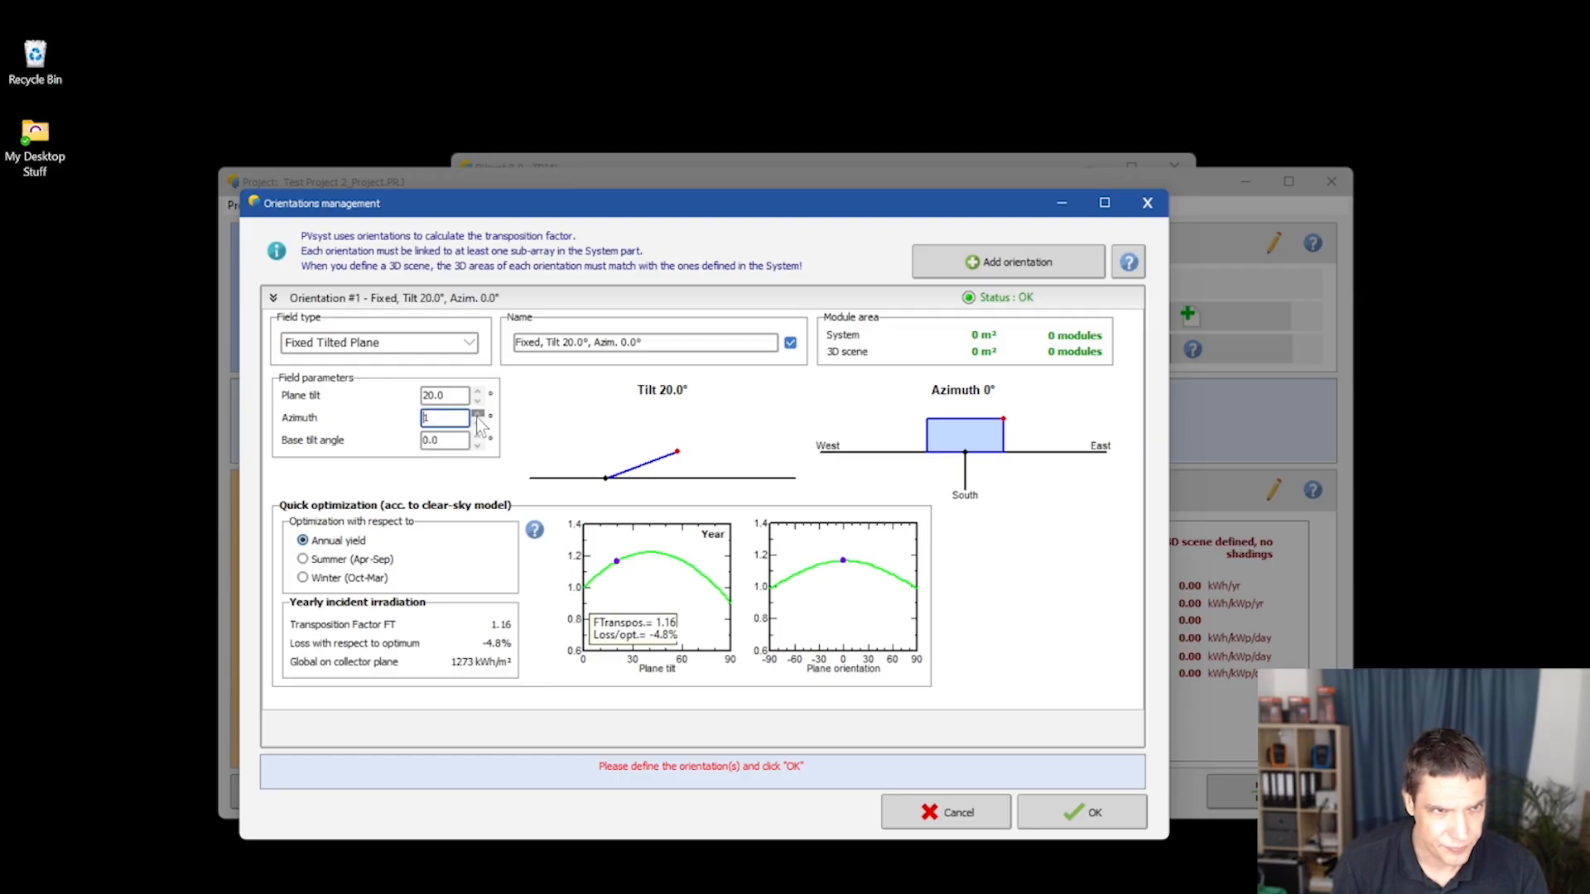
text(9)
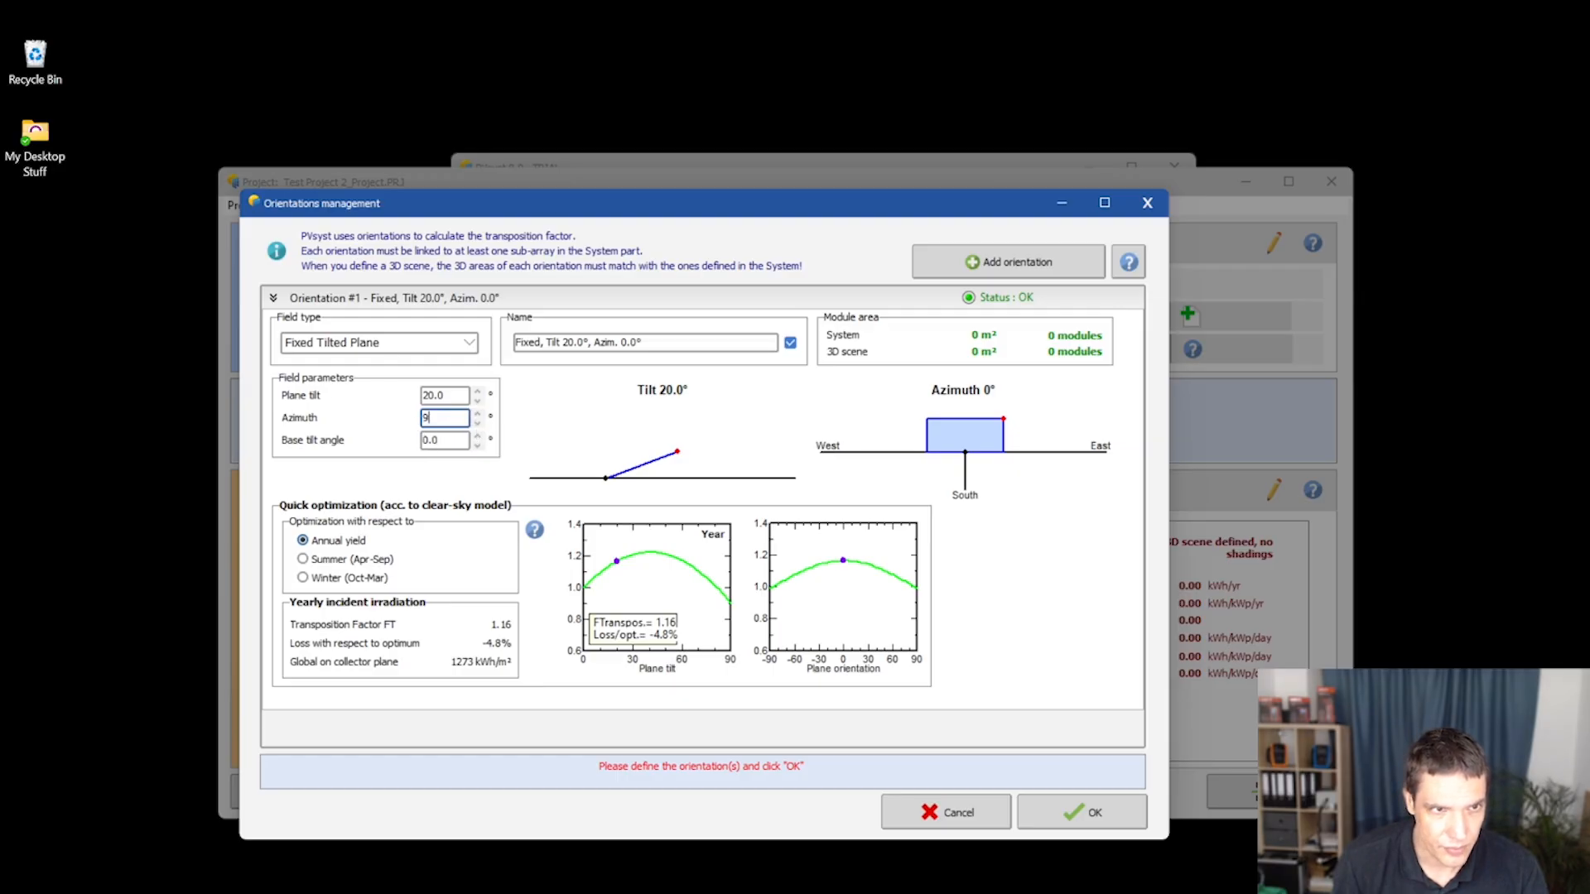
key(Return)
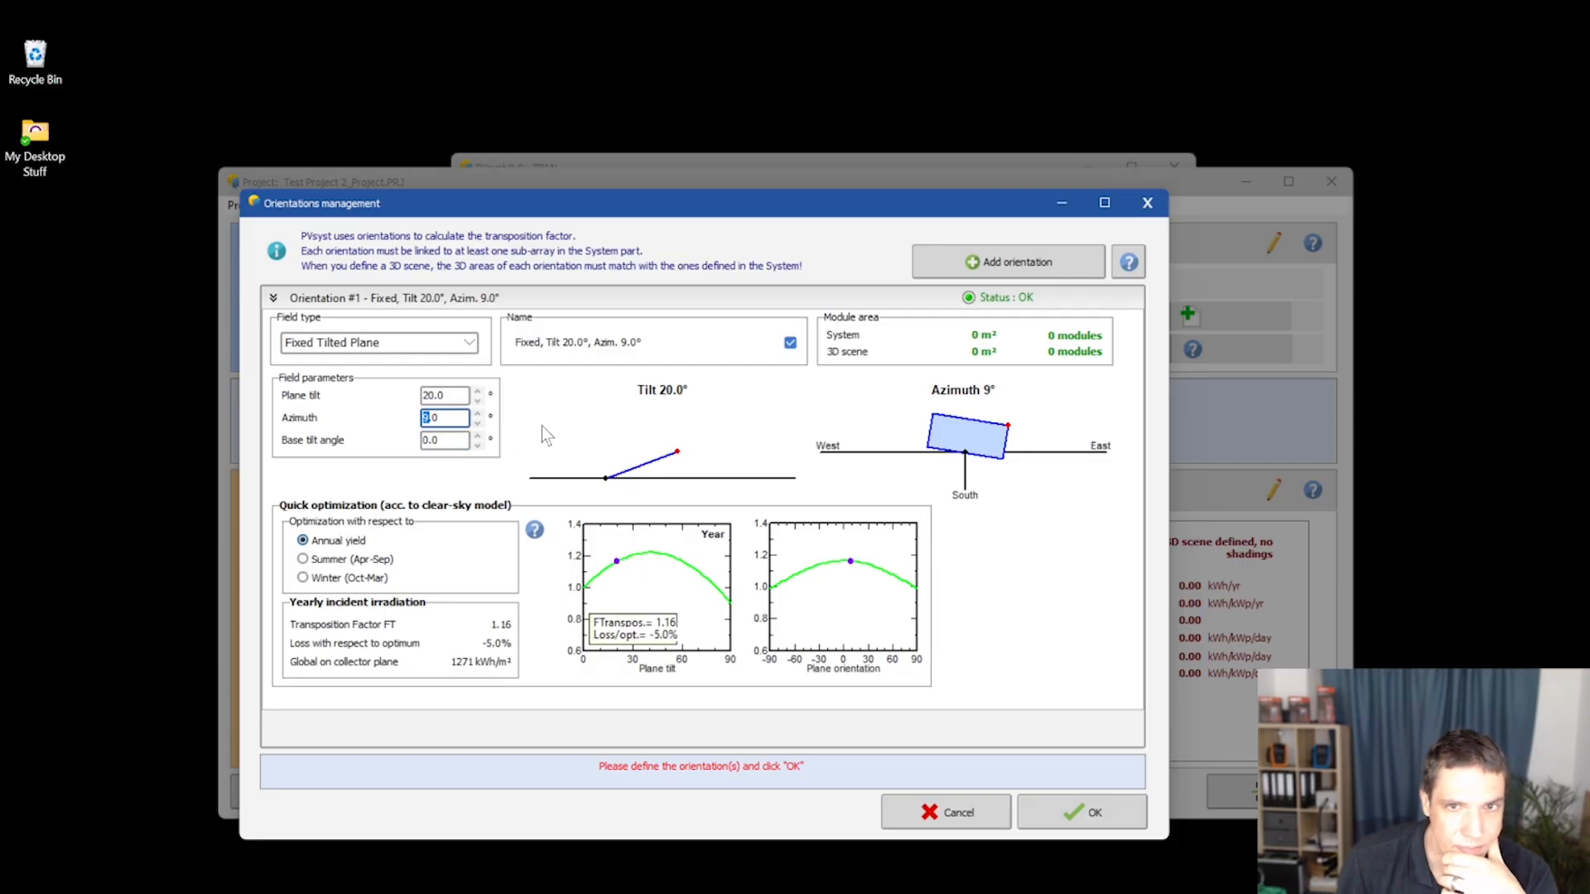
click(483, 416)
click(483, 416)
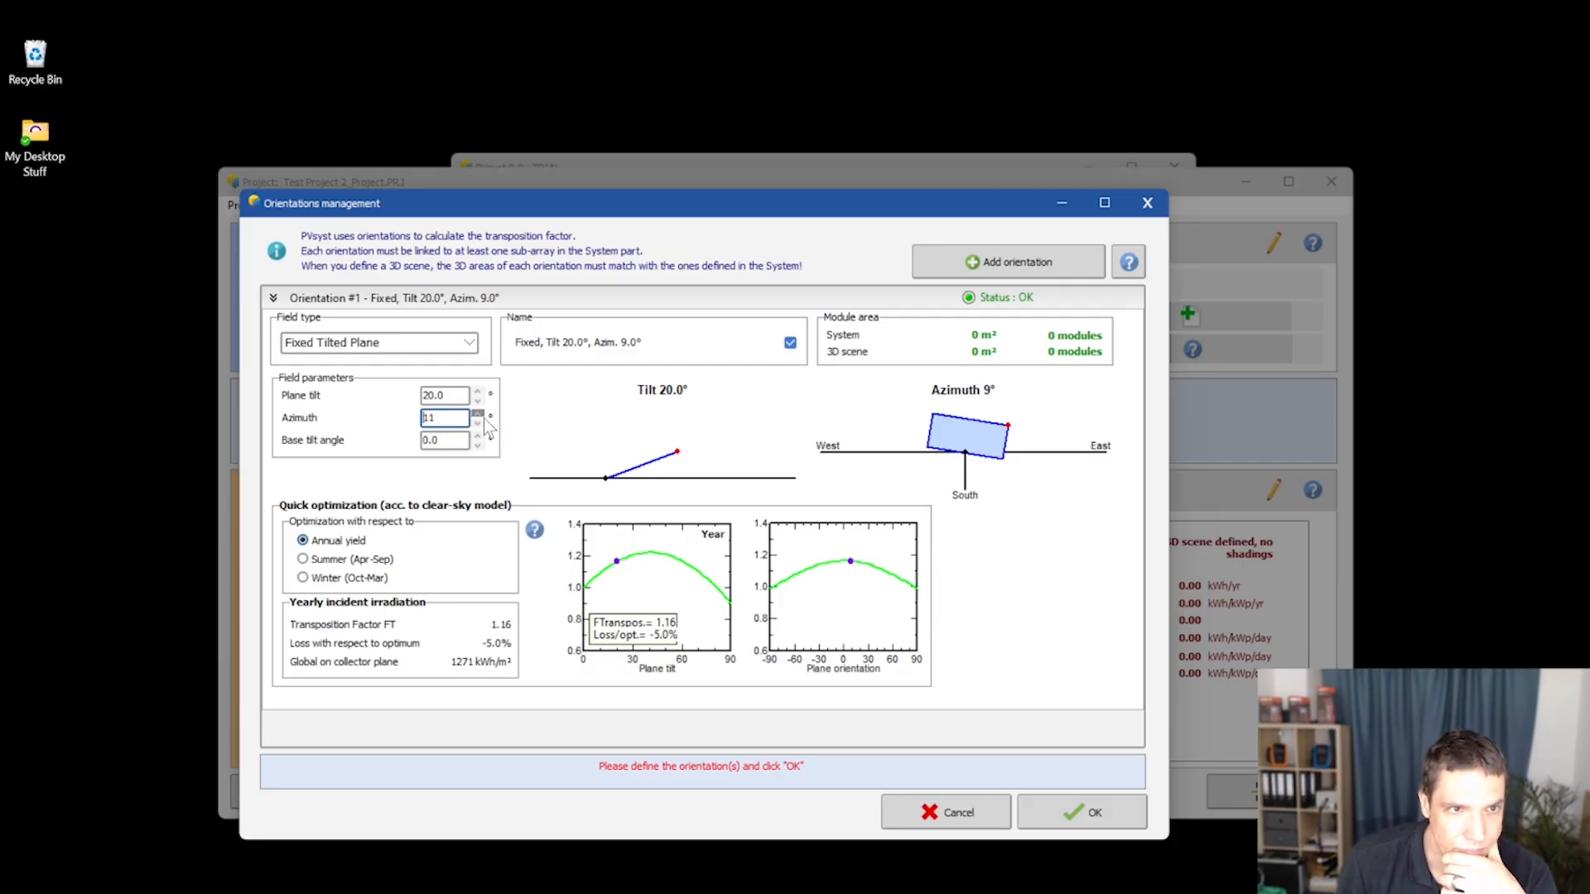
click(482, 417)
click(483, 416)
click(483, 416)
click(483, 417)
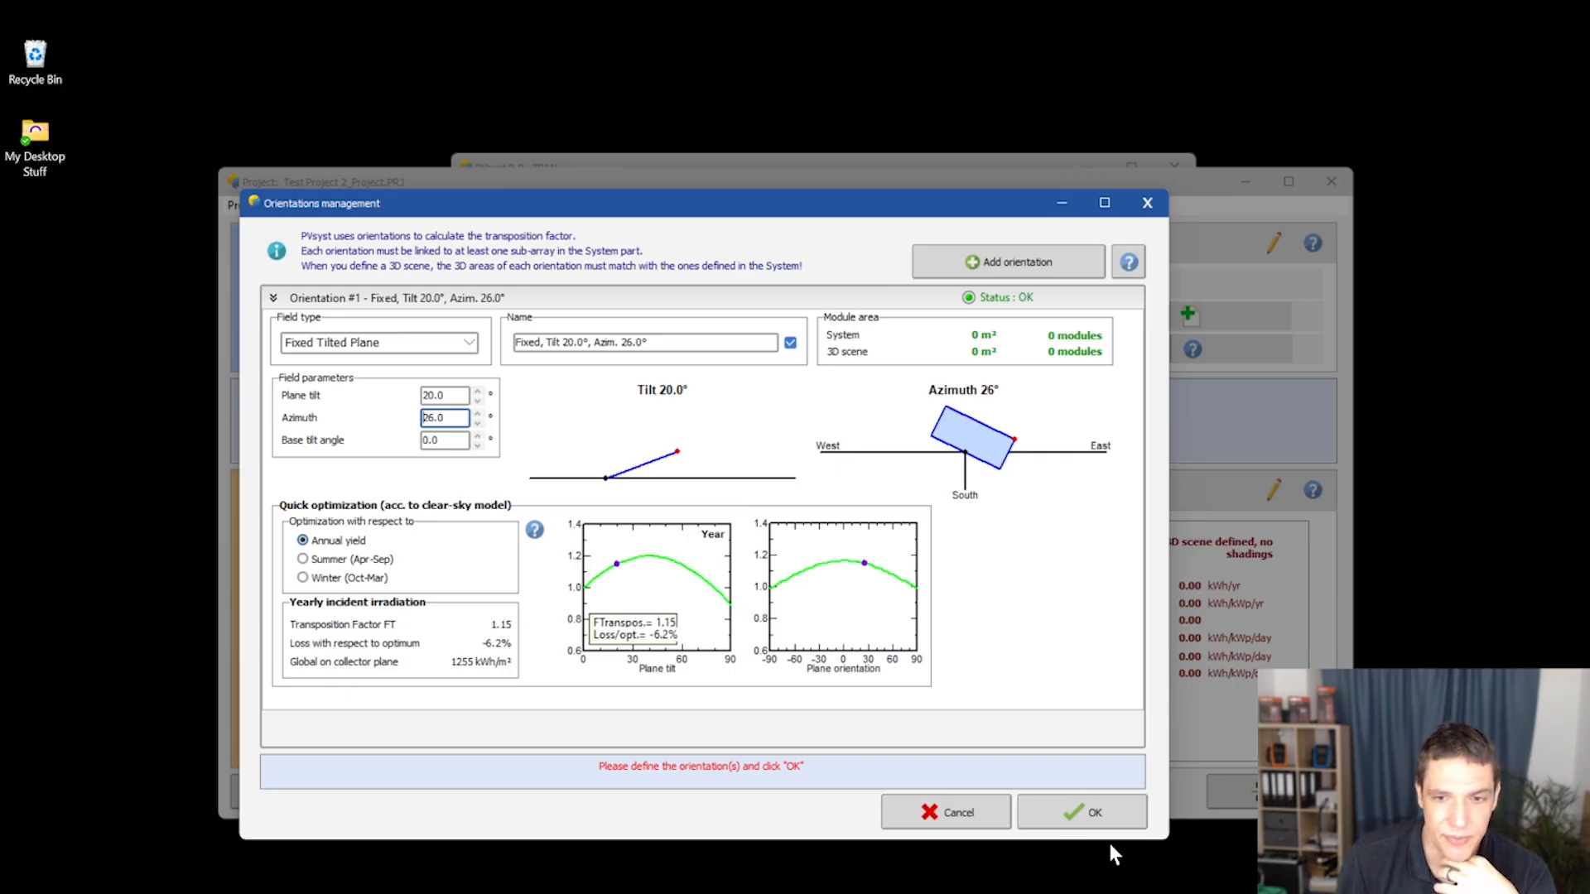
click(1091, 807)
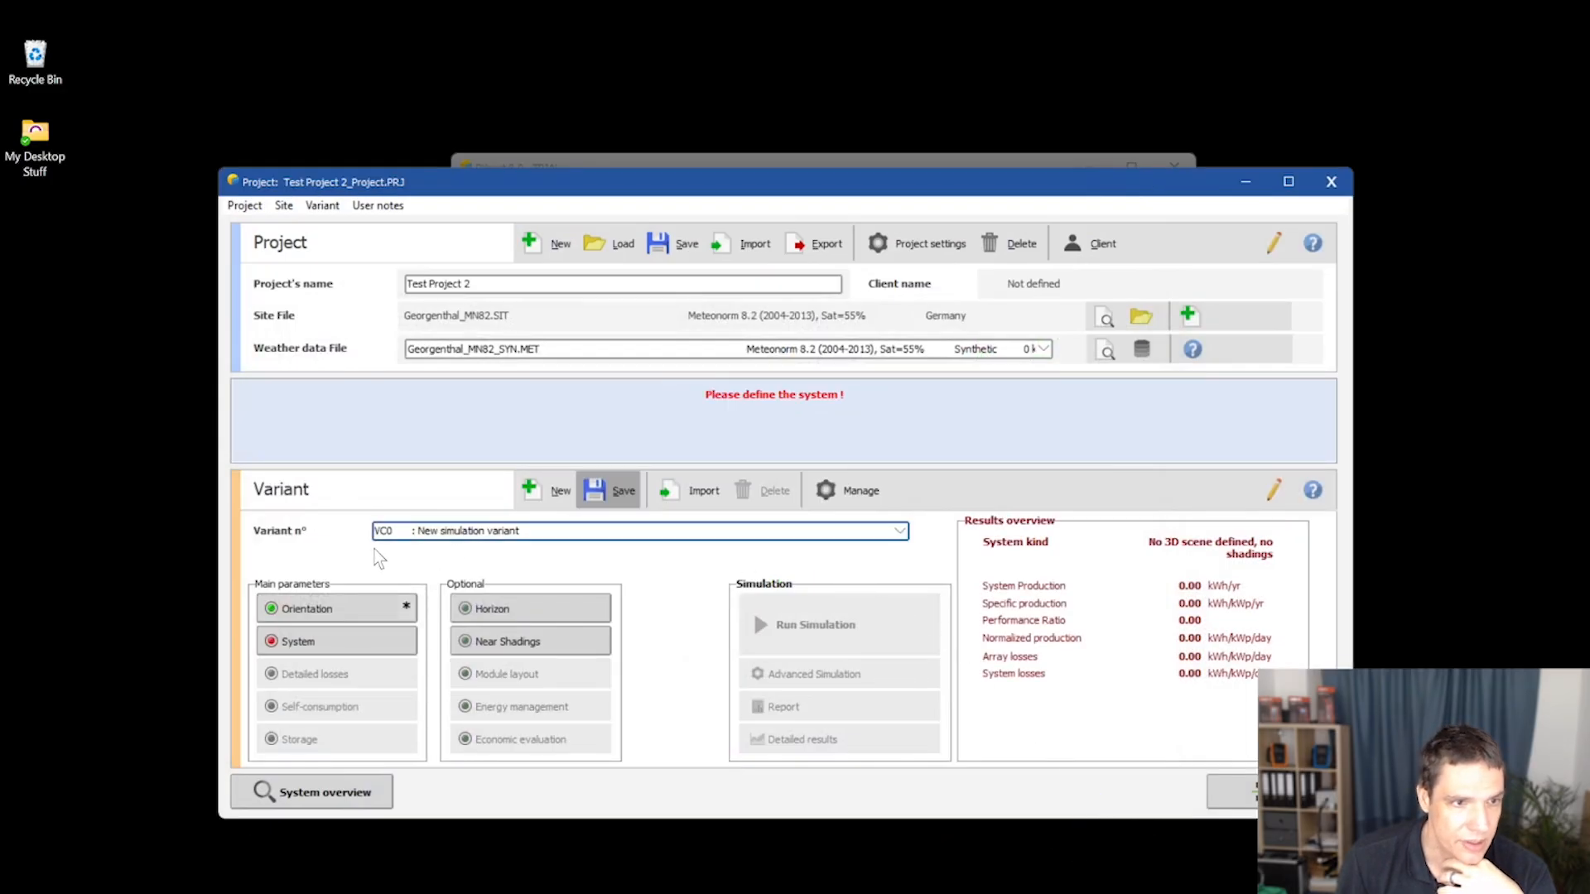
Open the system definition and choose the generic 500 Wp 32V Si-mono Twin half-cells PV module for the array
click(317, 644)
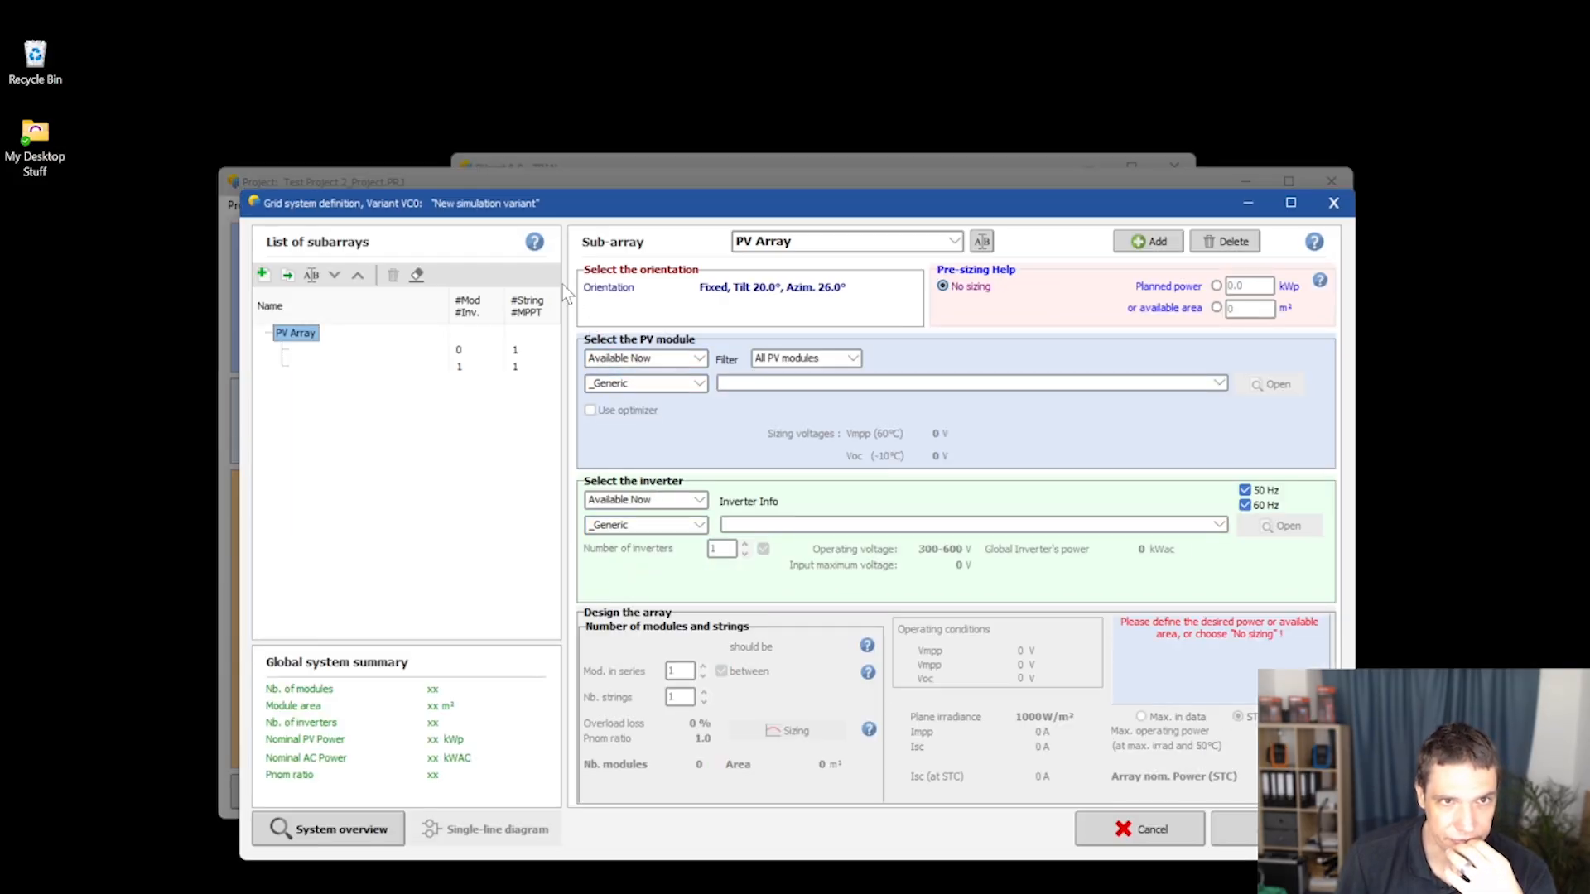
click(799, 384)
scroll(869, 510, down, 6)
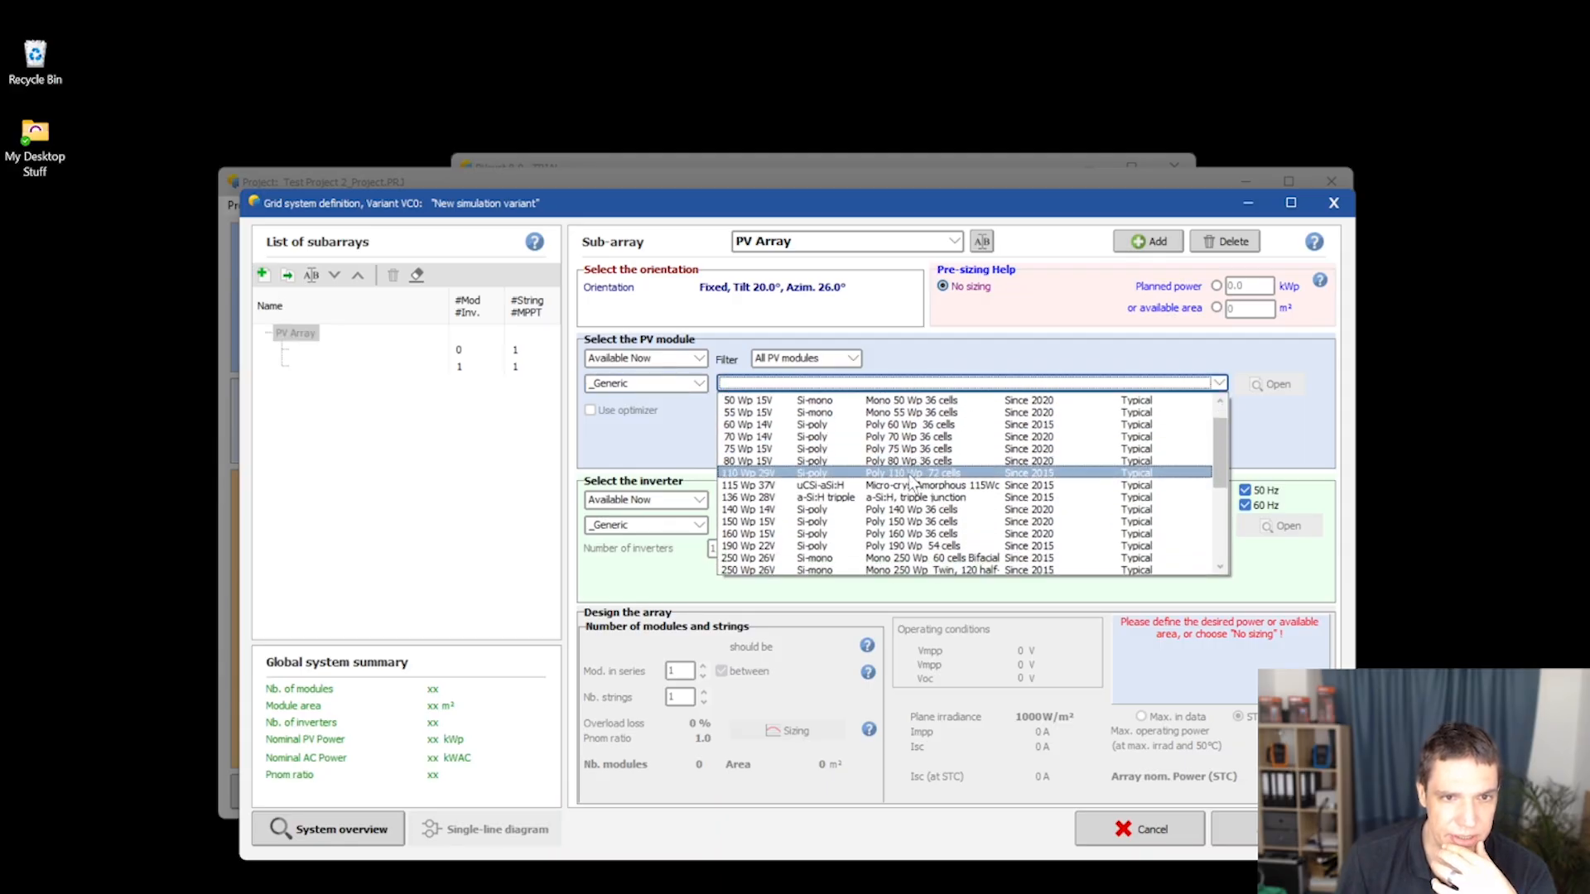
scroll(870, 509, down, 1)
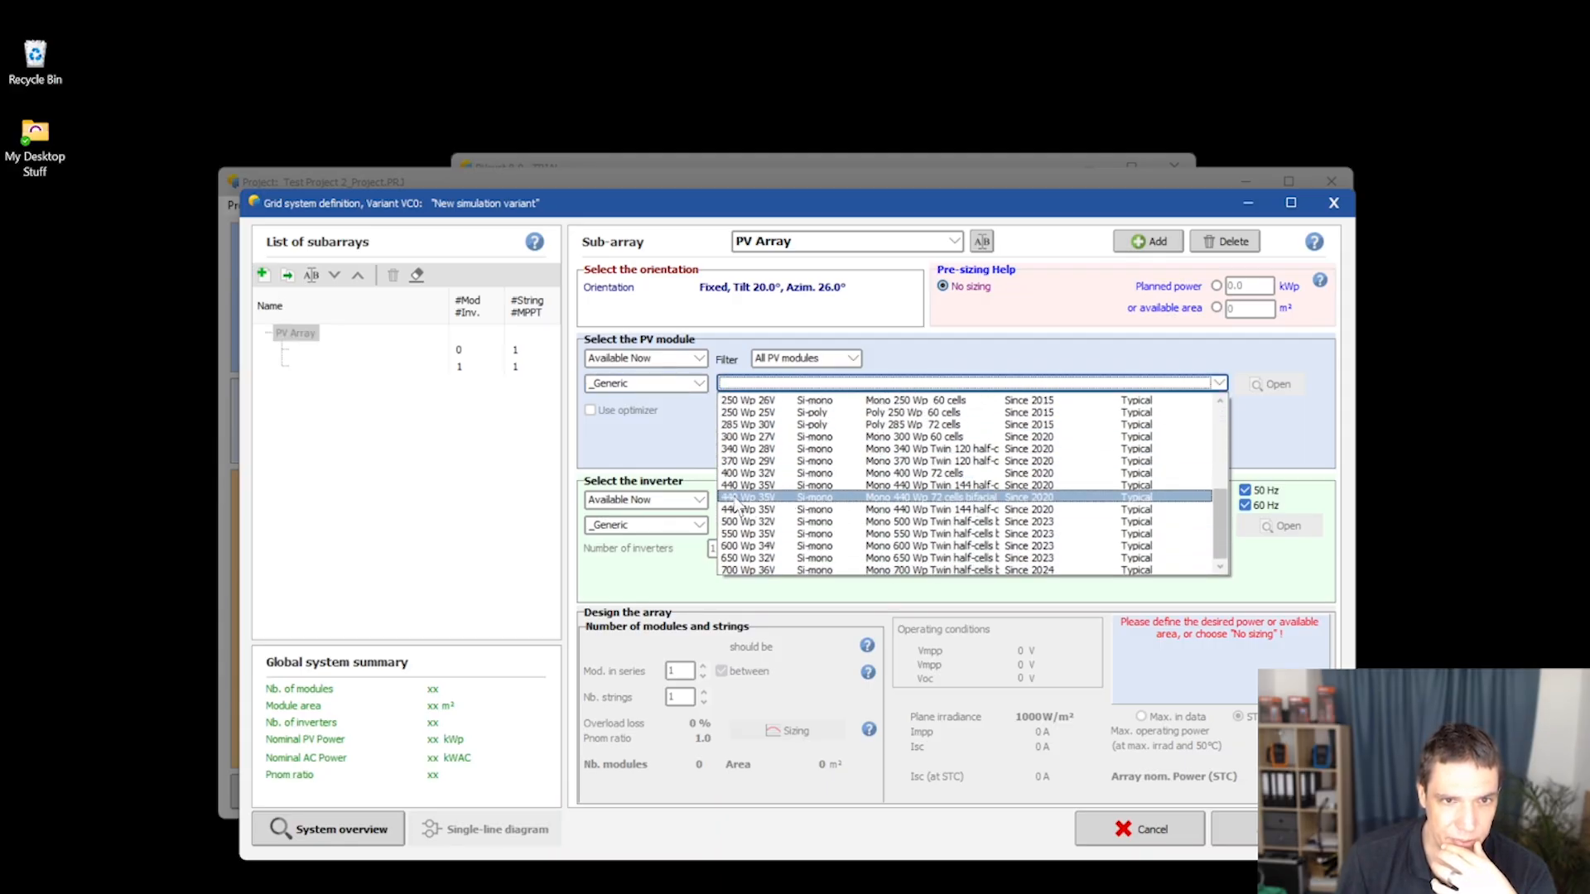
click(755, 531)
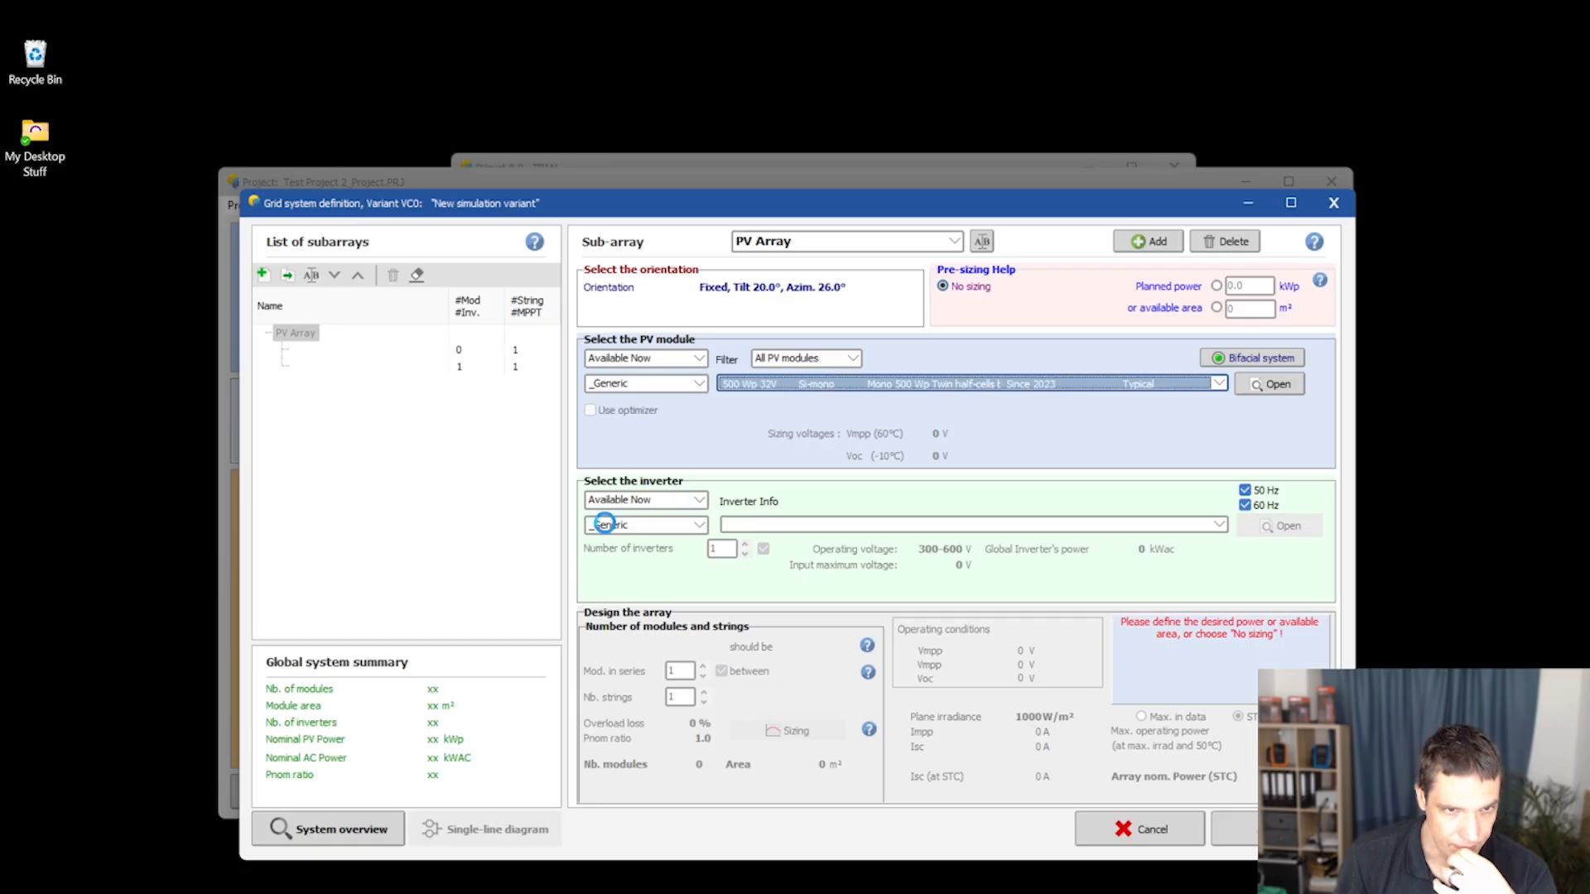
Choose the generic 9 kWac inverter using 2 MPPT inputs and set the array to 2 strings
click(749, 525)
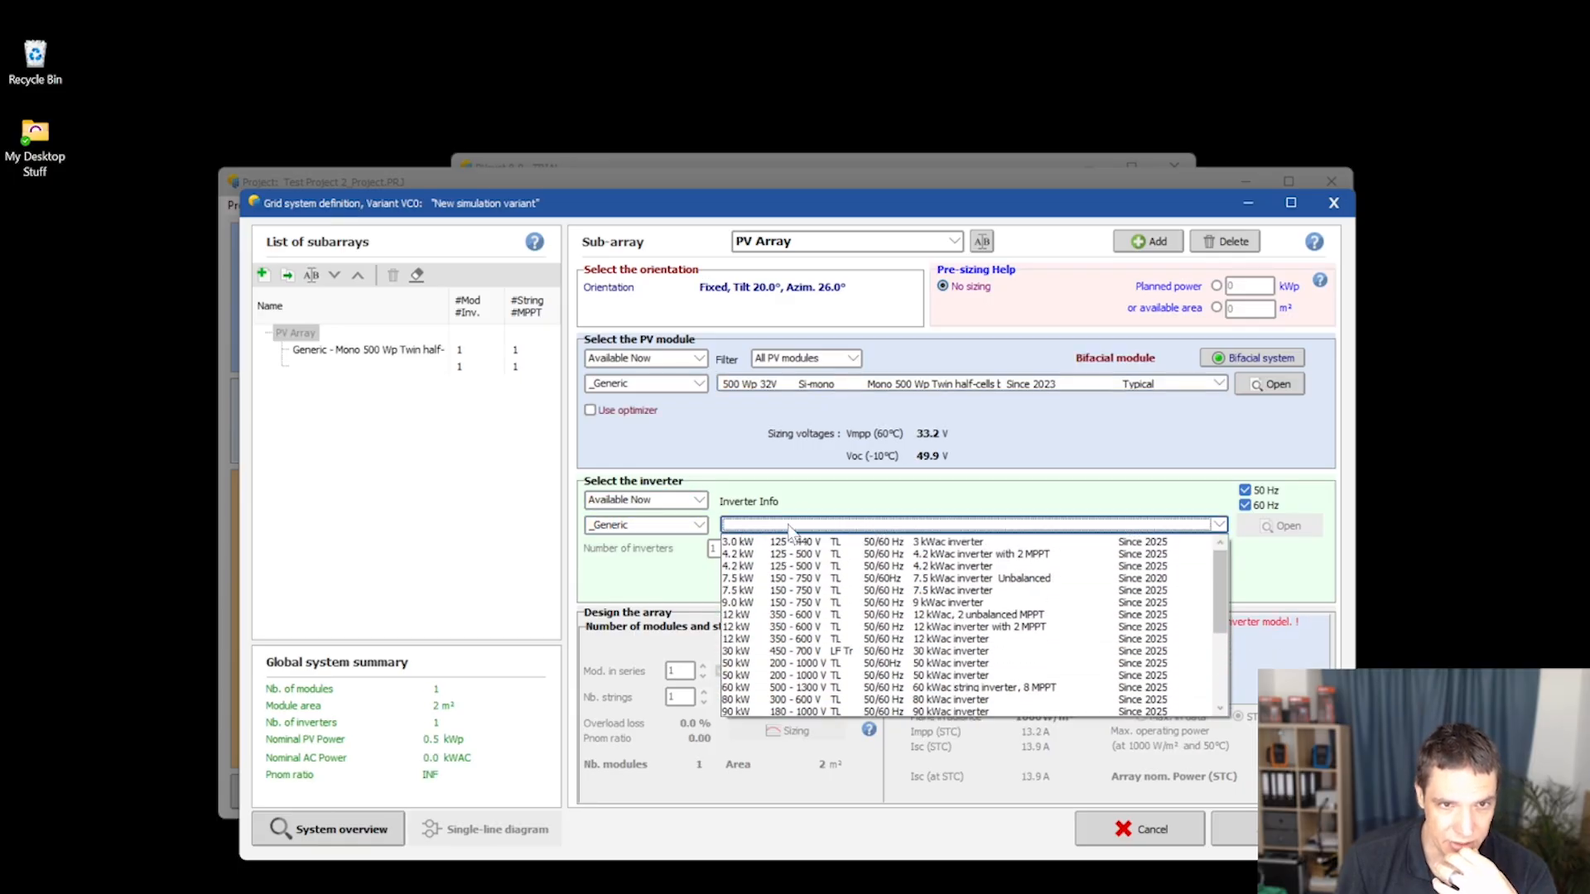
scroll(794, 550, down, 3)
click(757, 590)
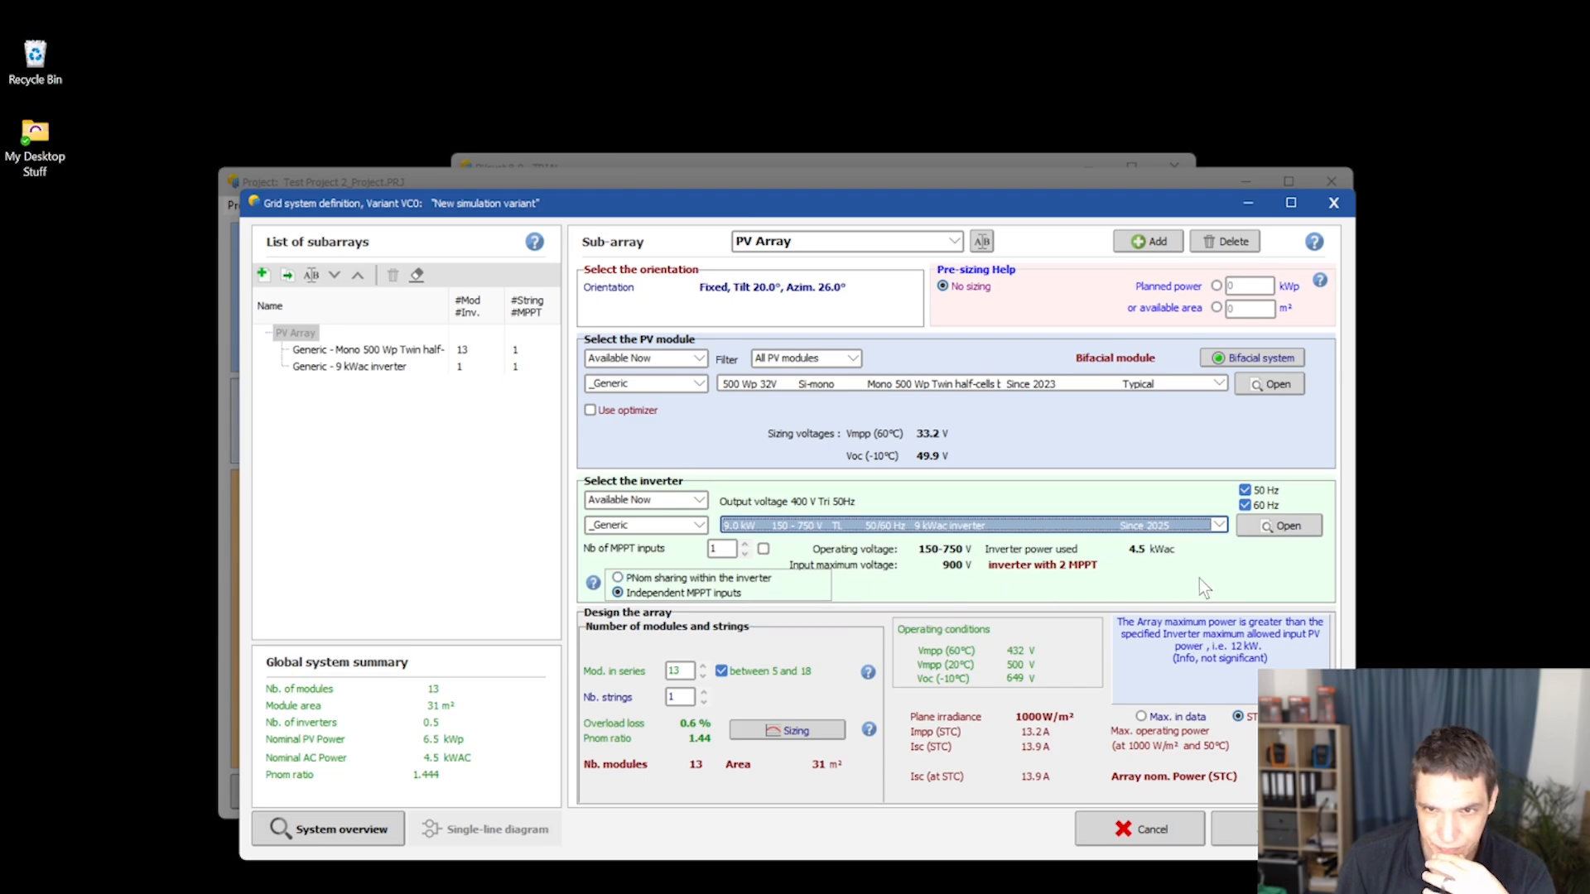
click(745, 546)
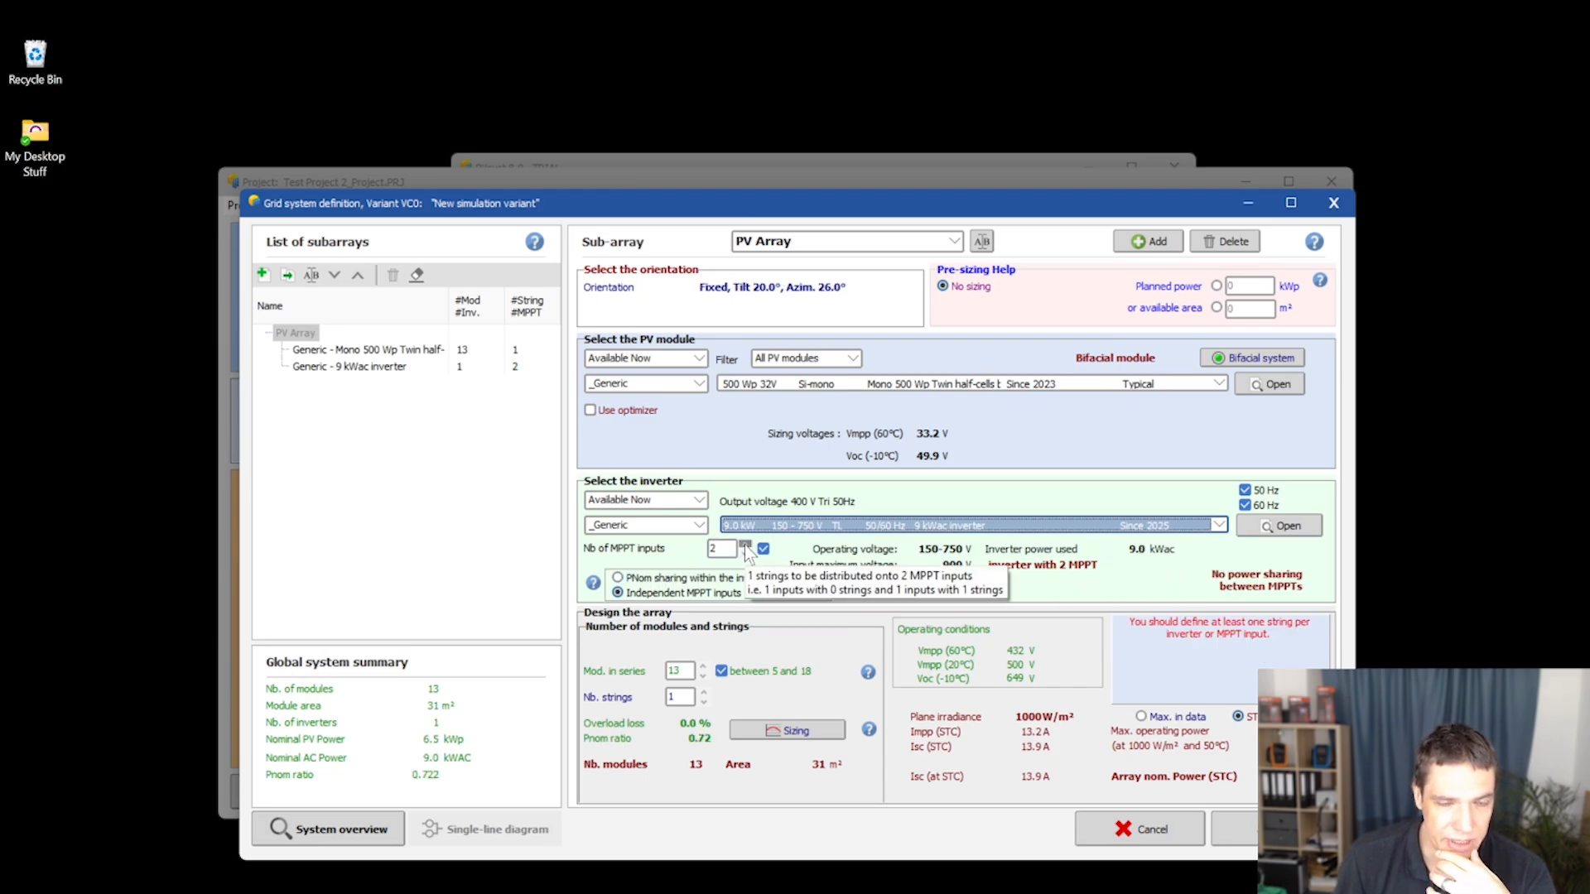
click(703, 693)
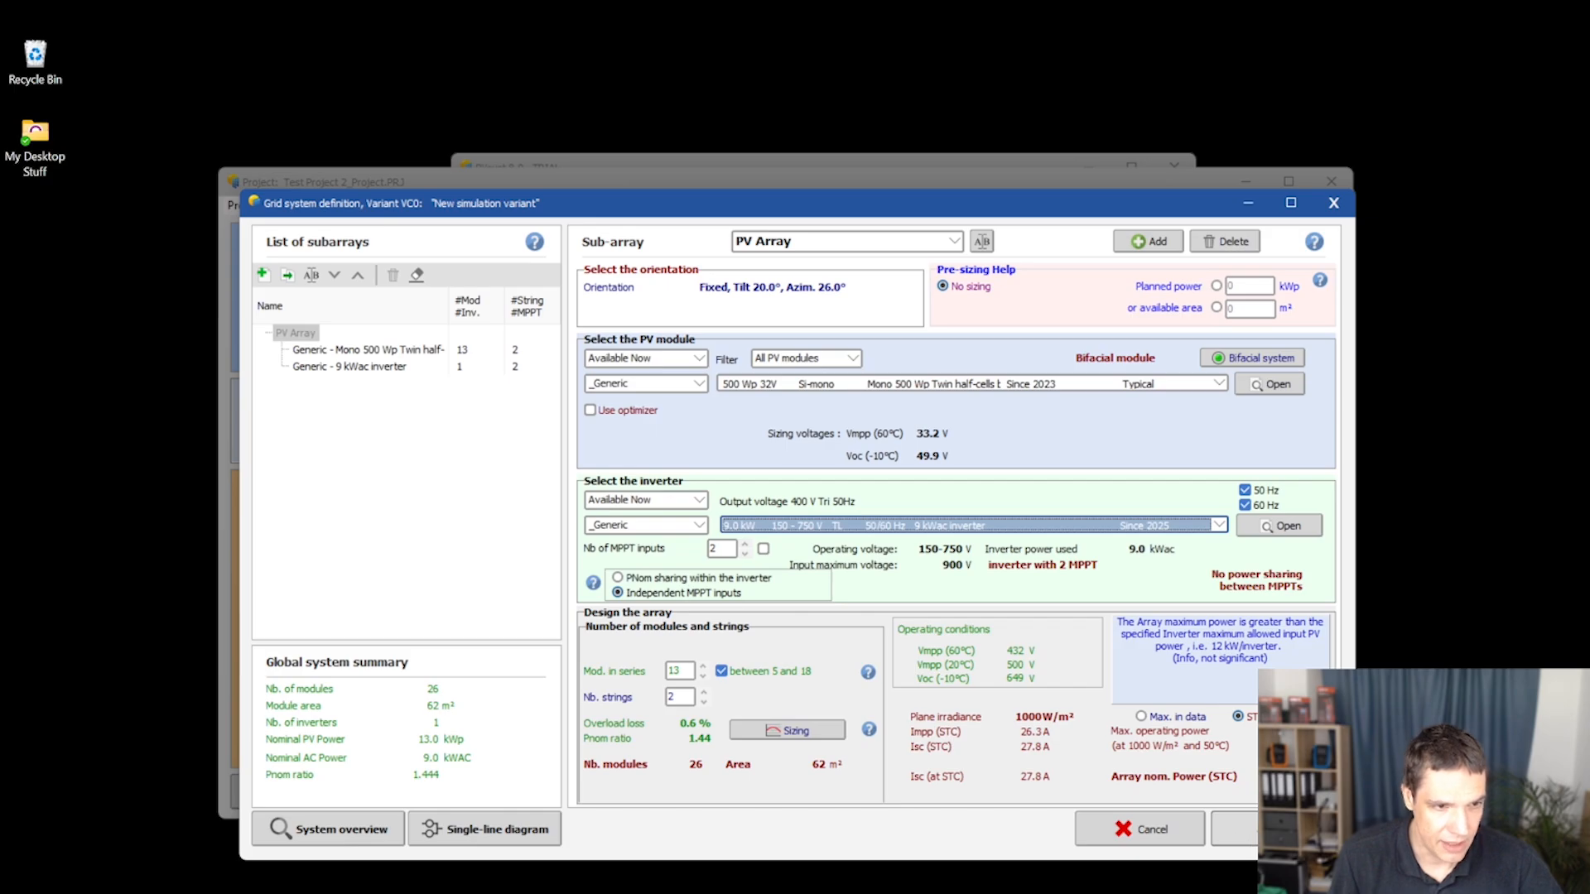
Accept the system definition, then open the detailed losses and review the ohmic, module quality, soiling and IAM loss settings
click(1234, 829)
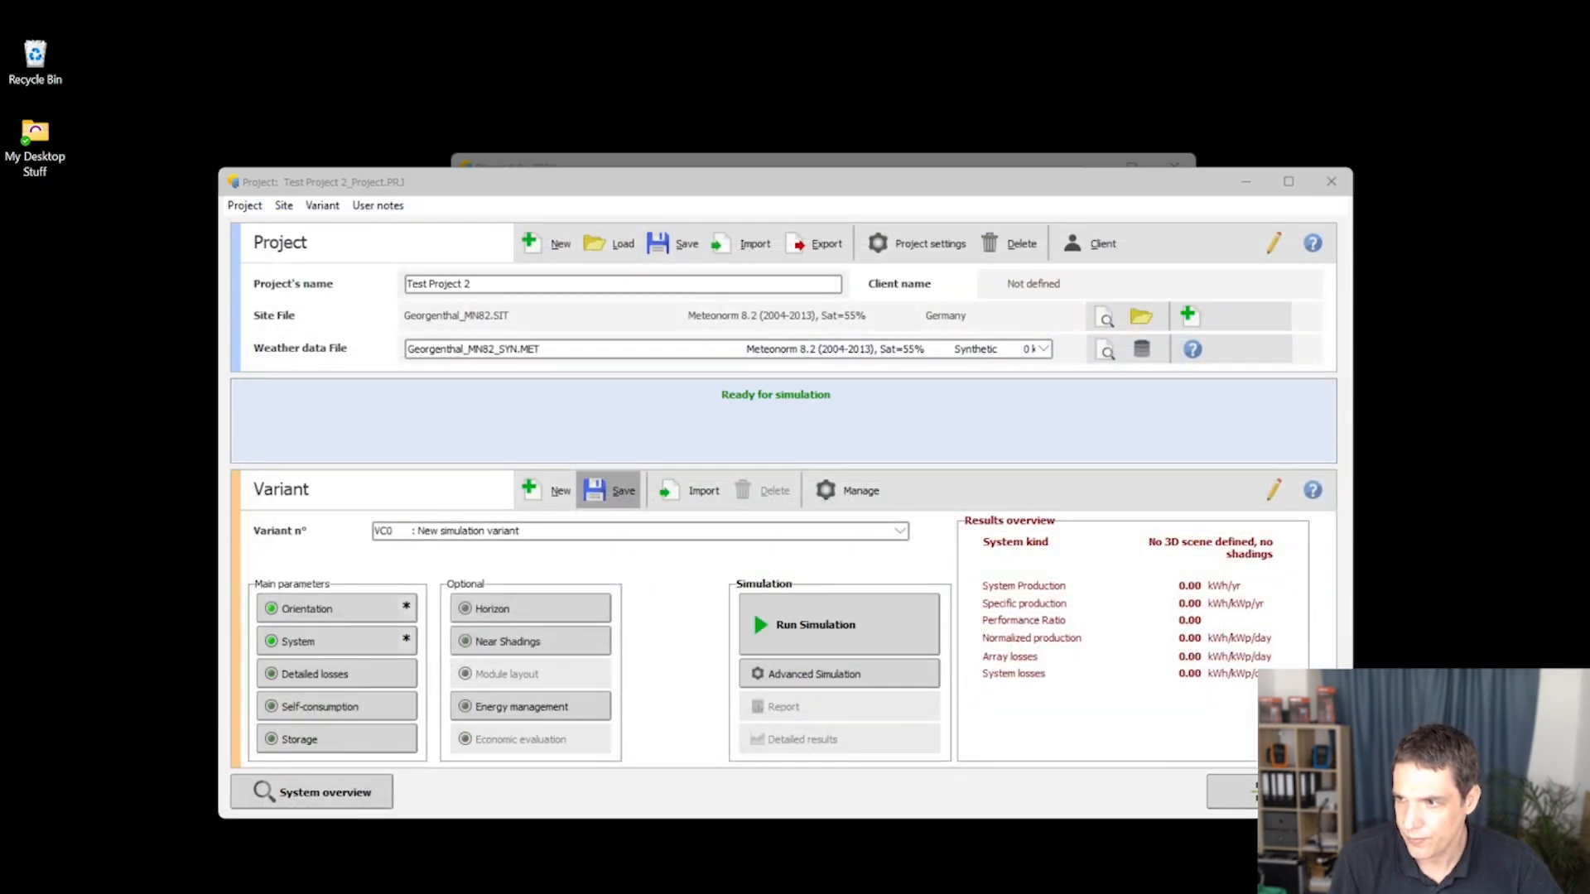
click(306, 676)
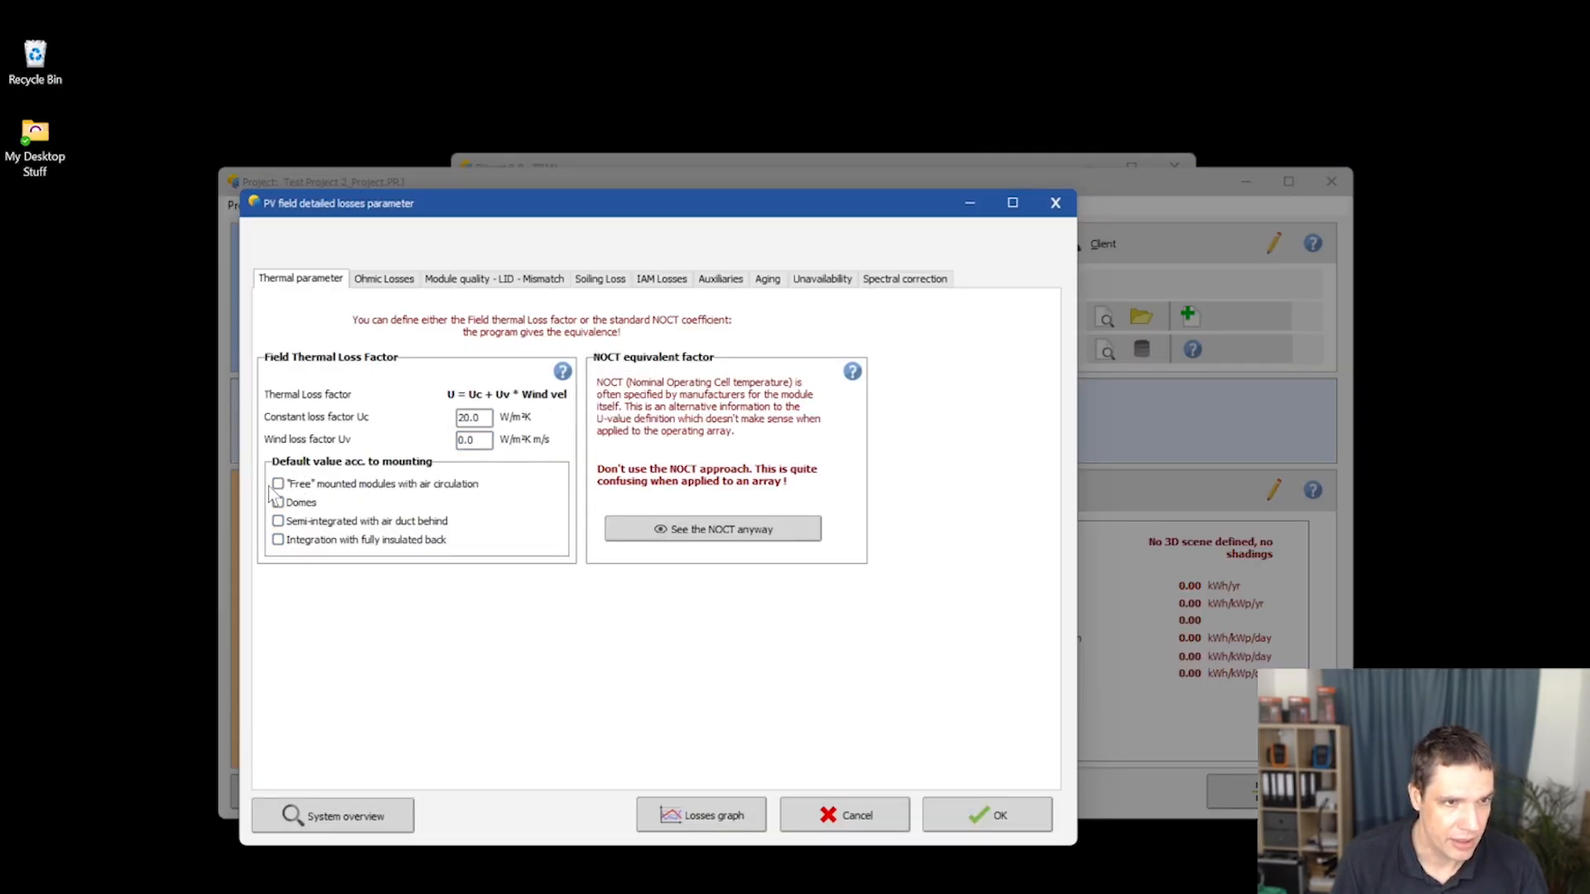
click(402, 281)
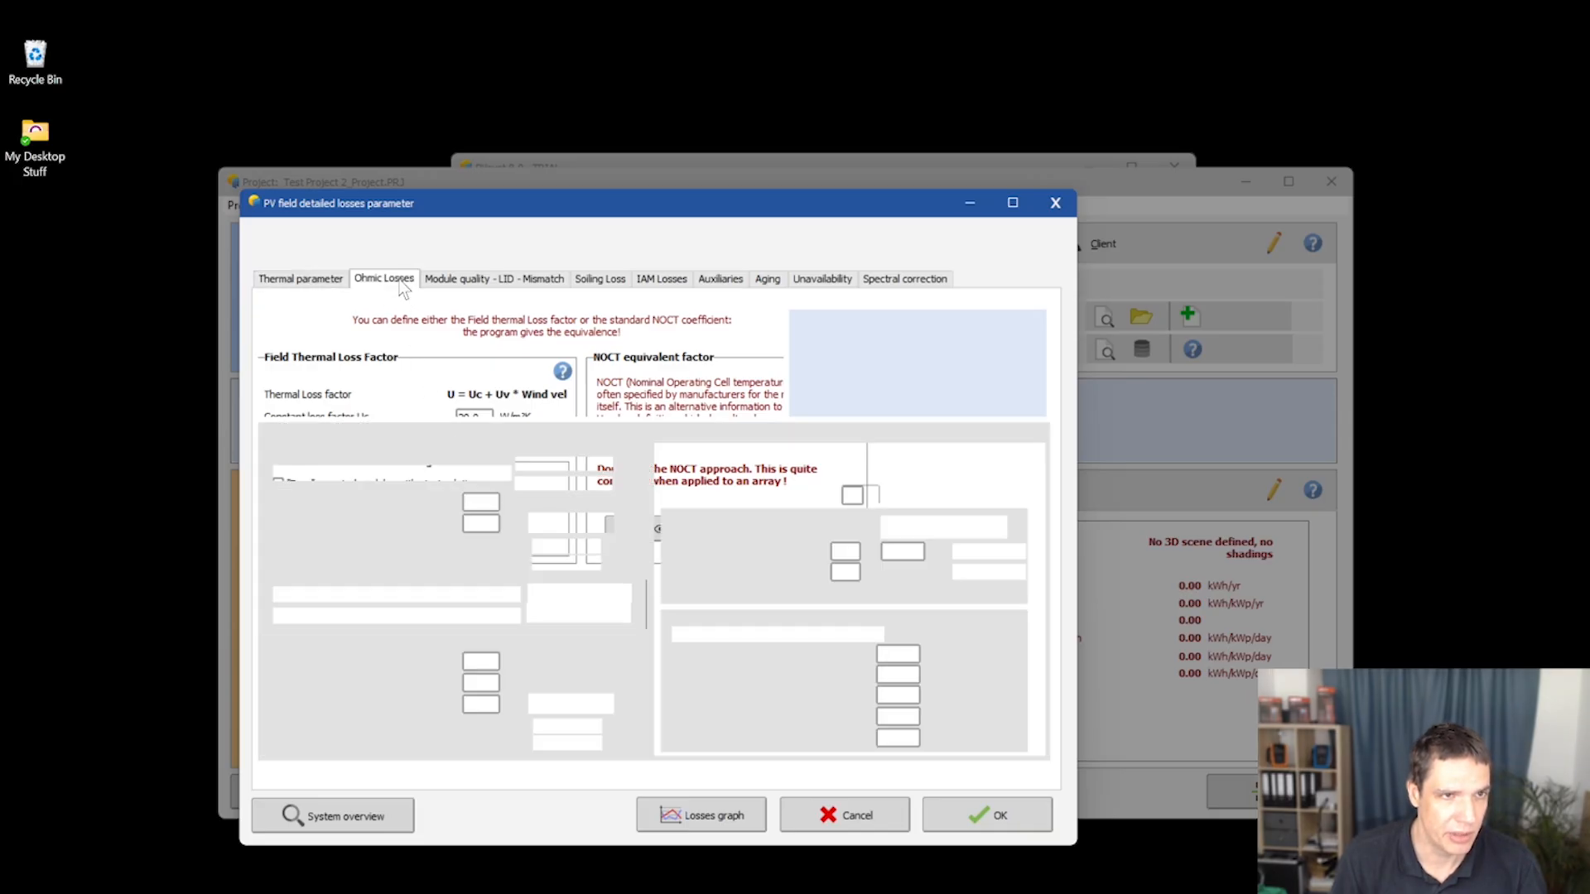
click(463, 282)
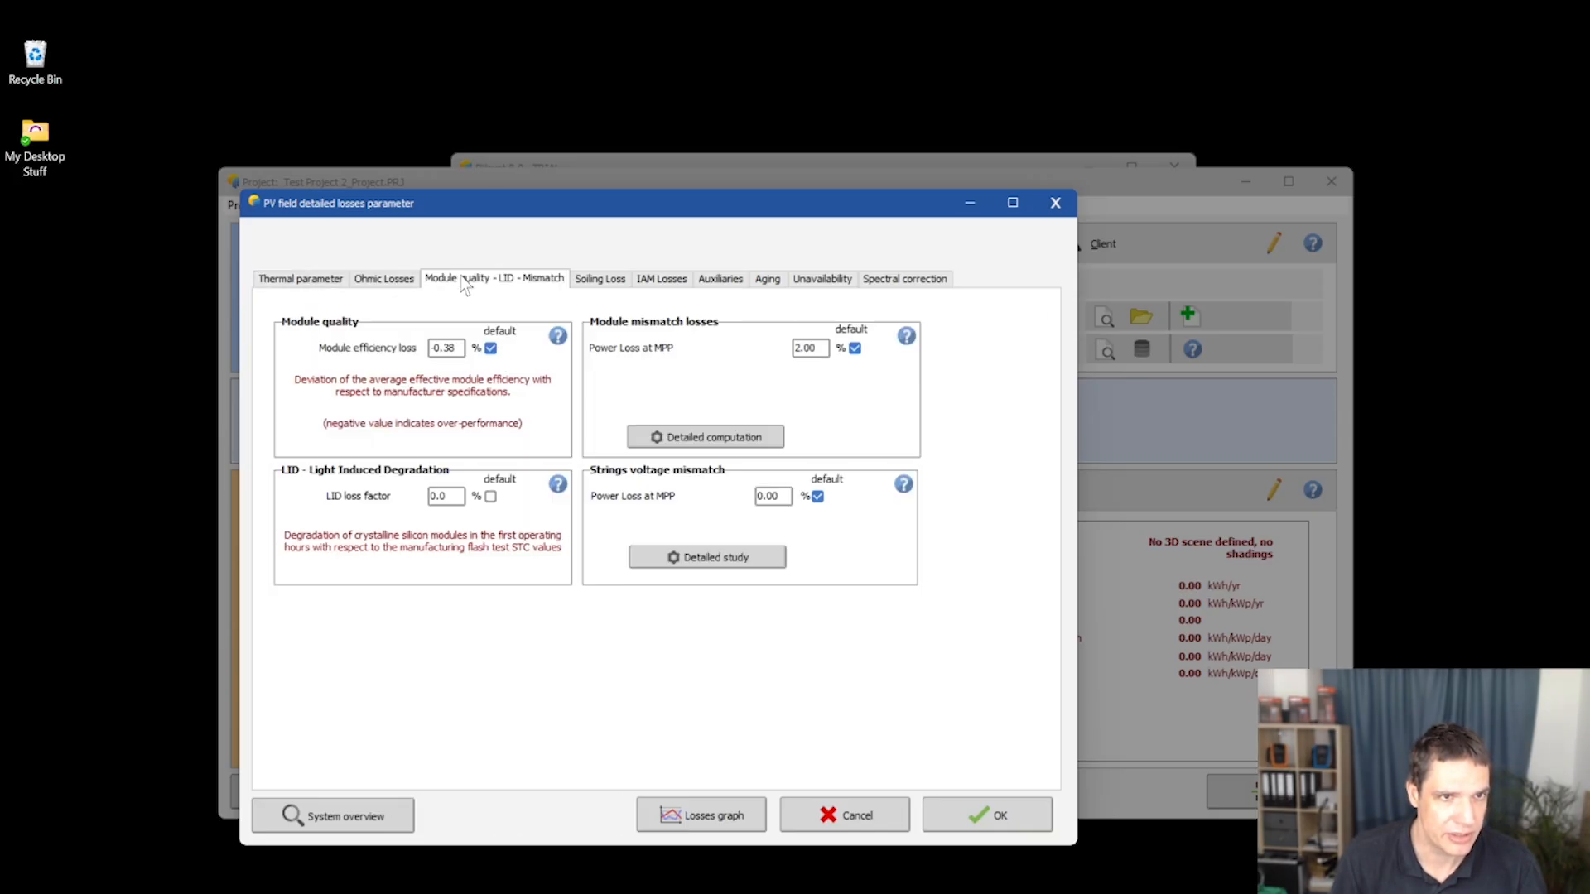
click(609, 281)
click(661, 280)
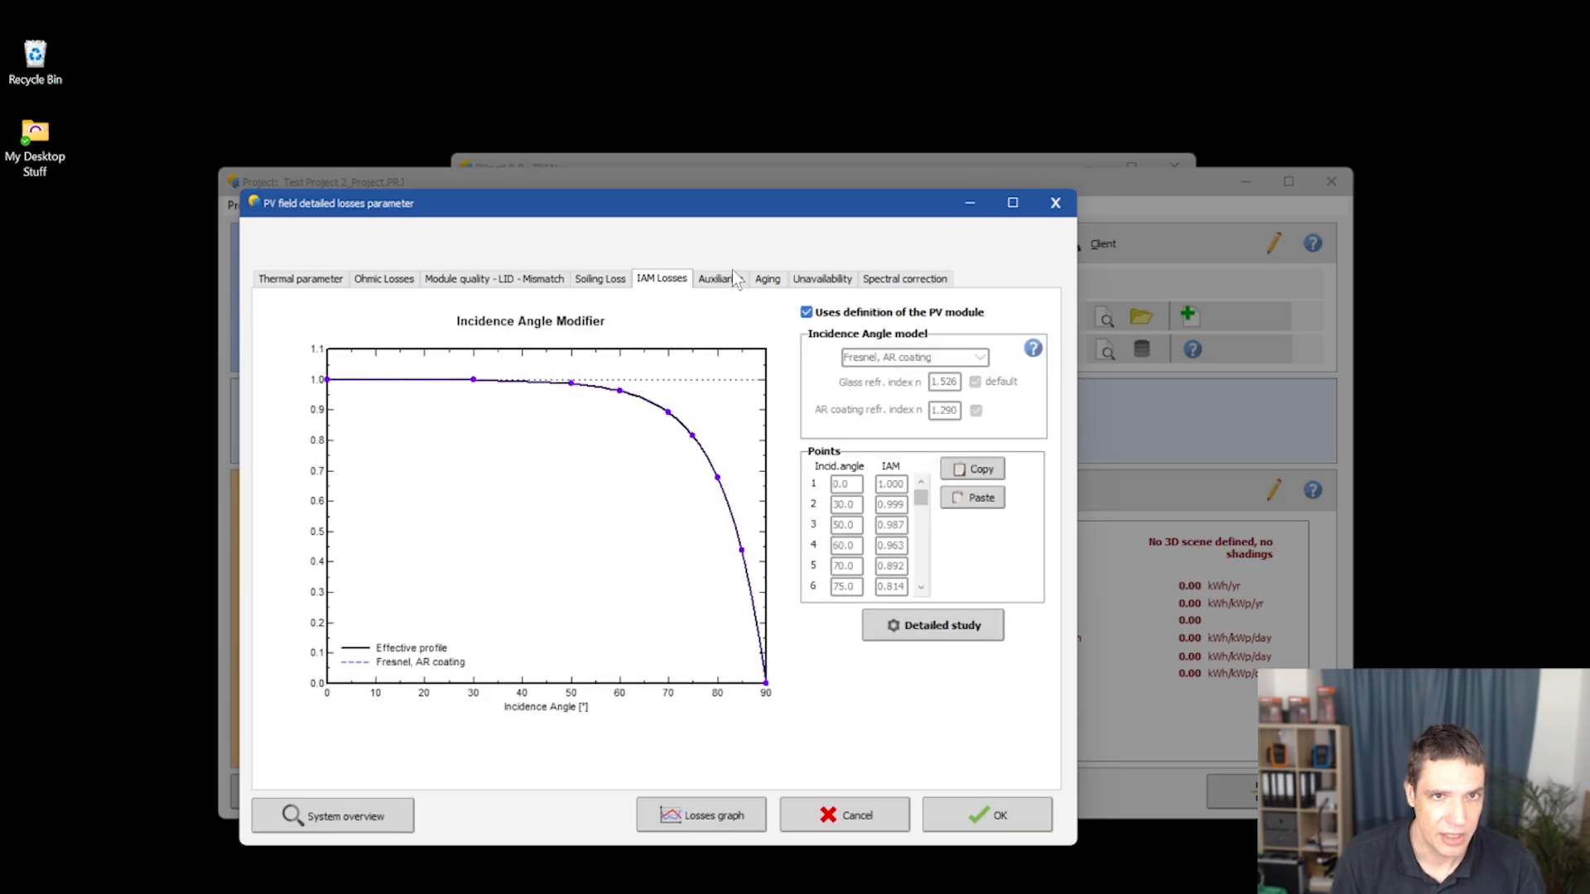
Set the field thermal loss factor to the default for "Free" mounted modules with air circulation and accept the detailed losses
click(298, 280)
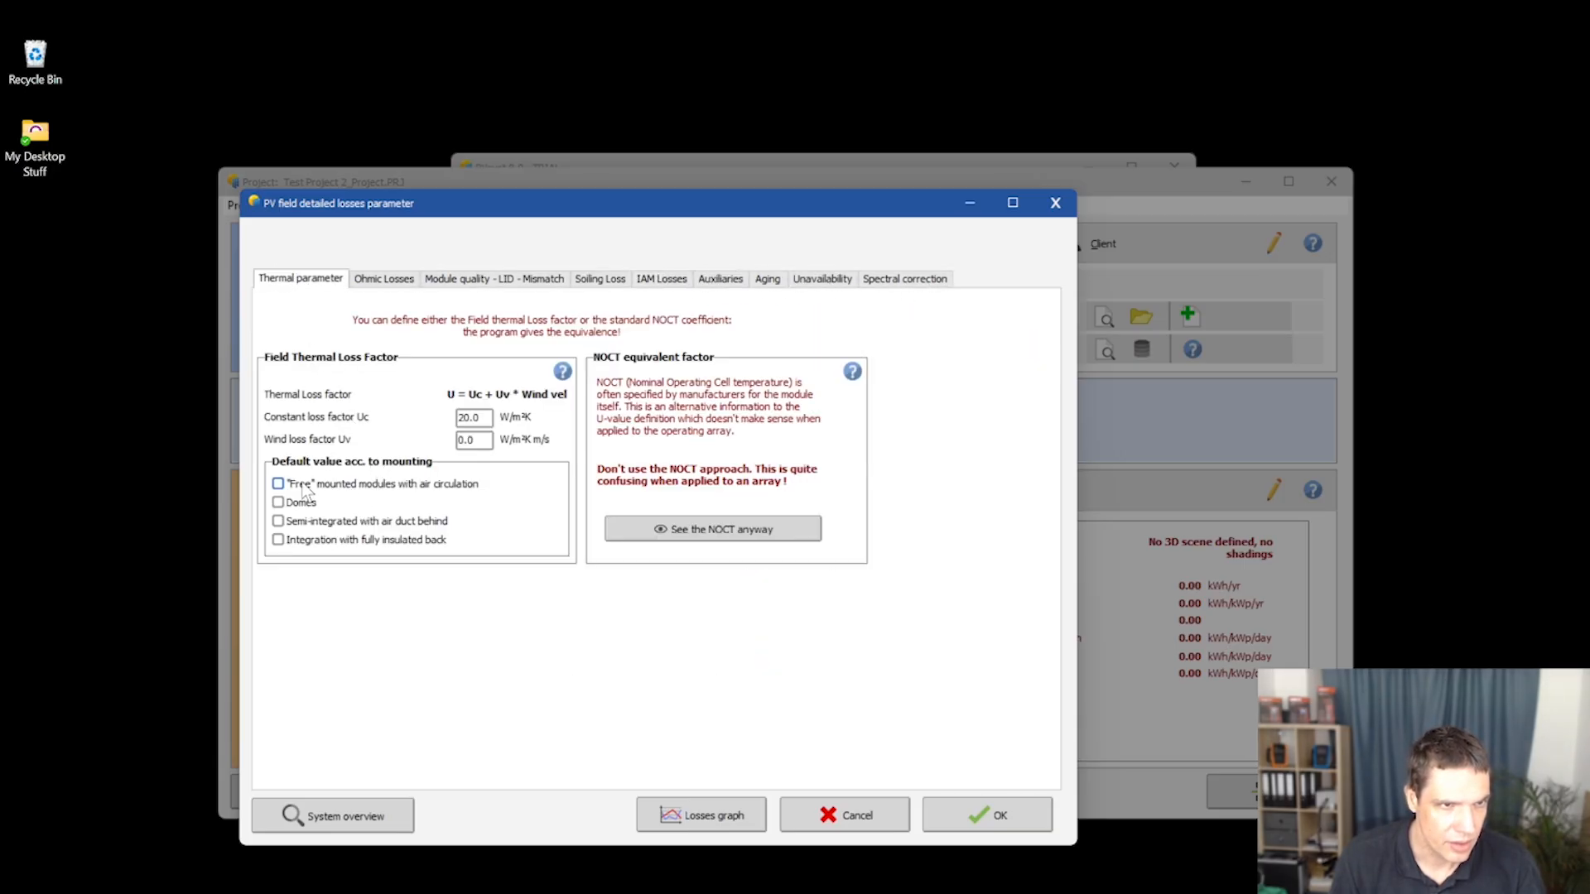
click(984, 817)
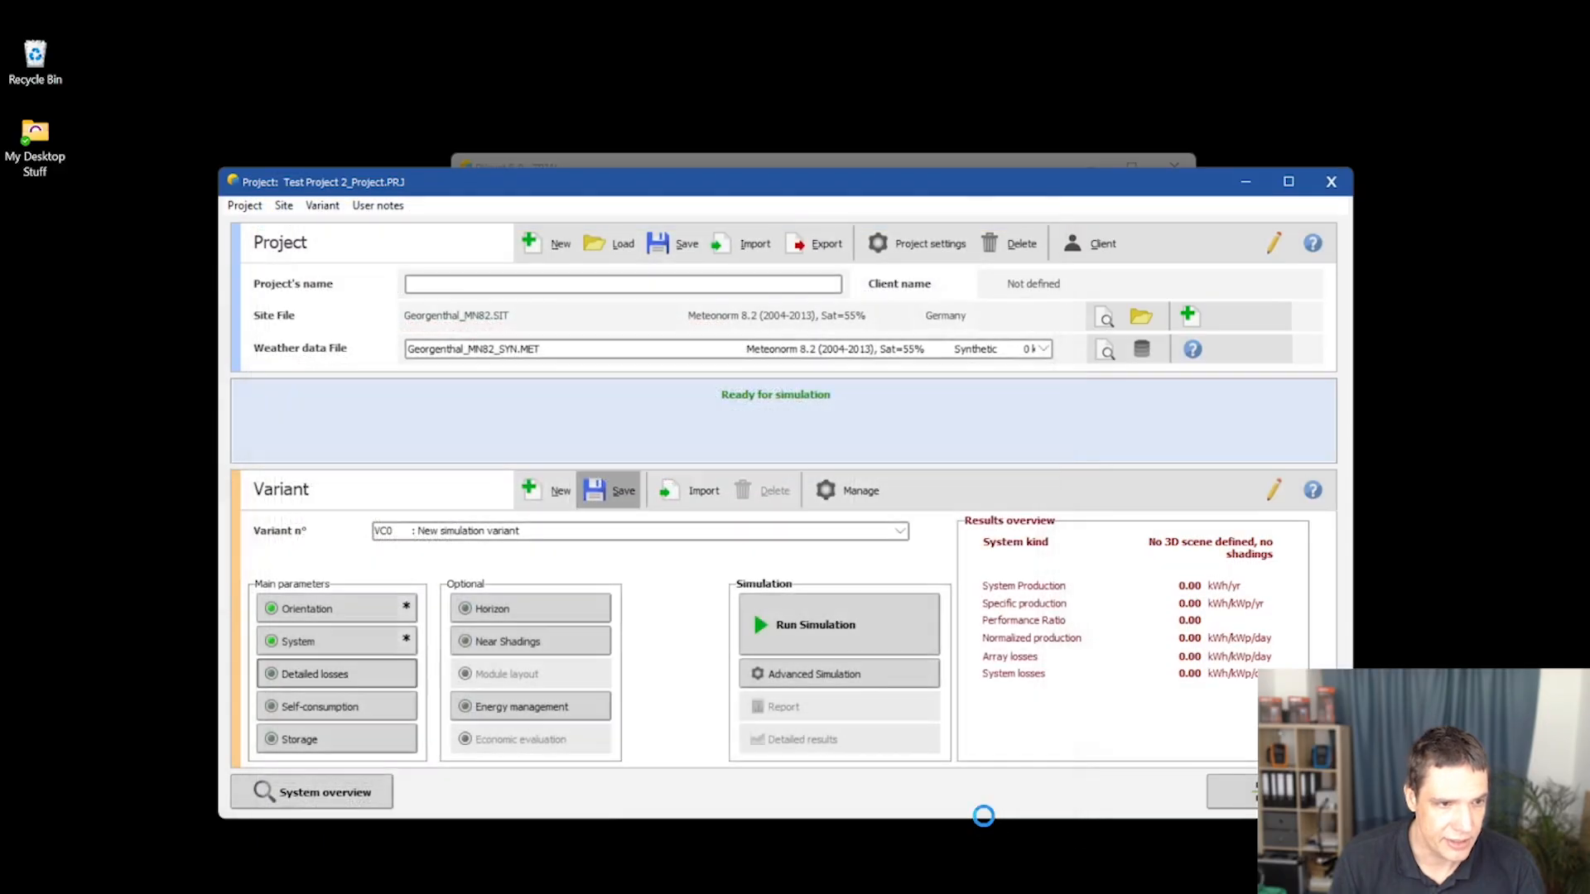
click(343, 677)
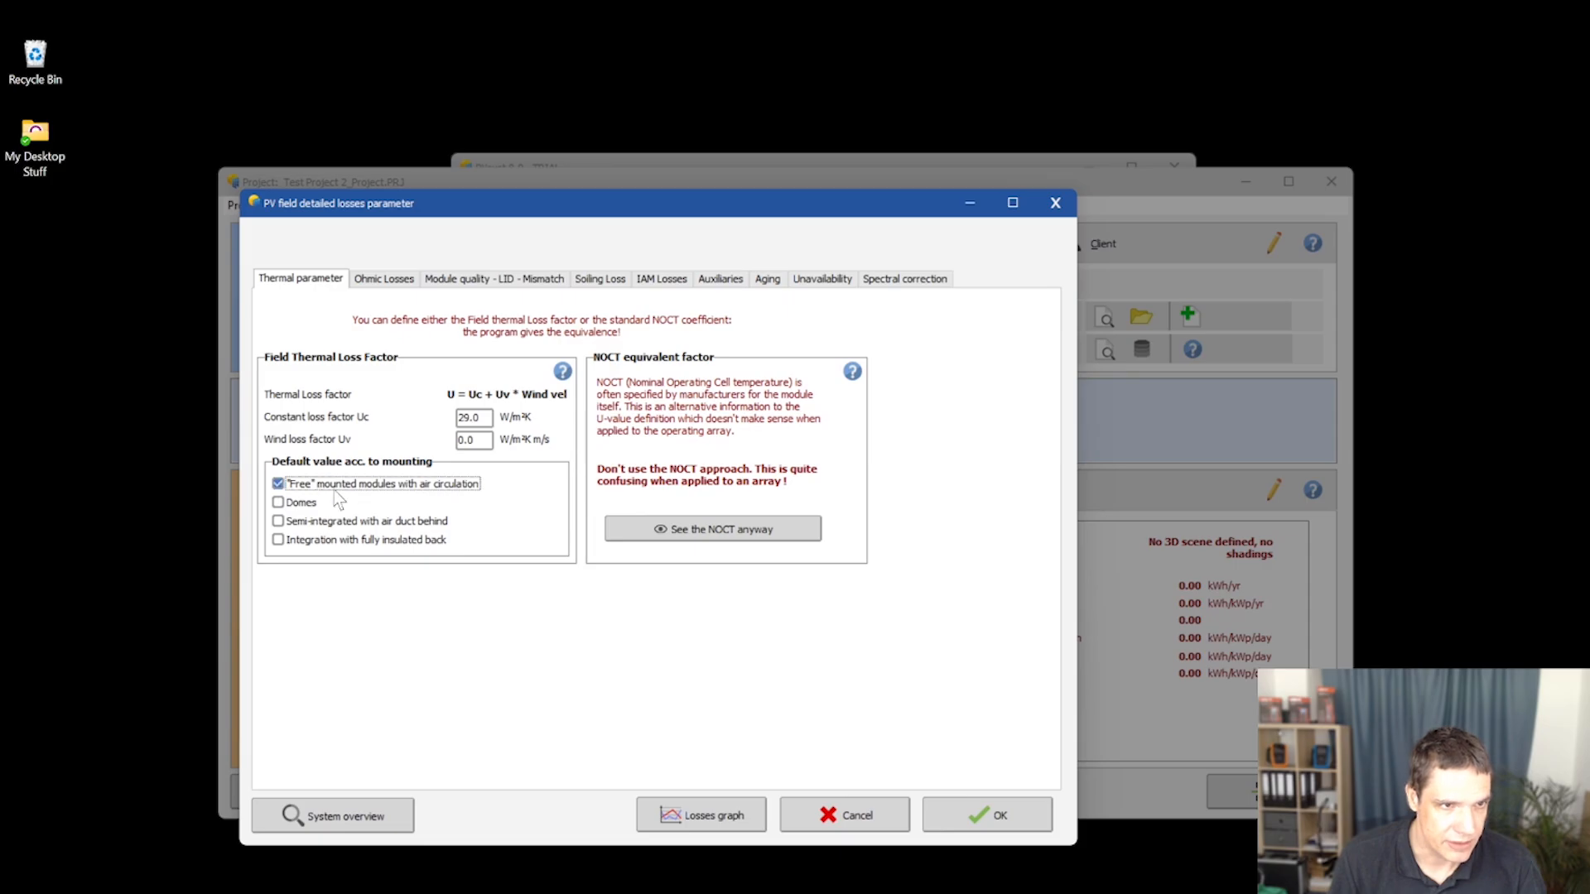
click(1004, 818)
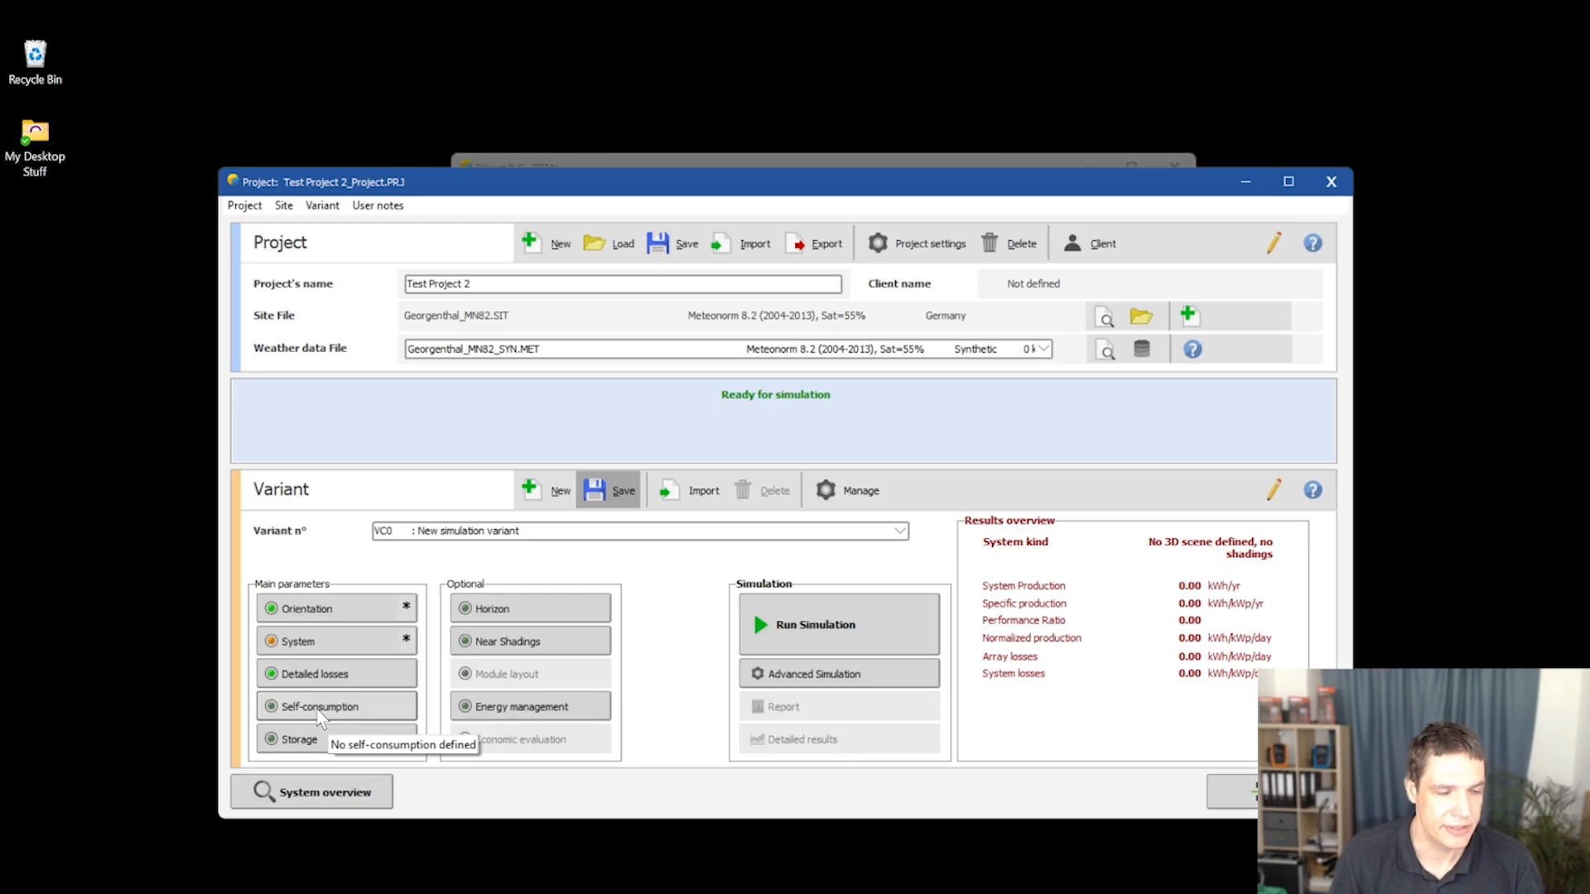
Open the self-consumption definition and examine the fixed constant consumption and monthly values load profile options
click(321, 710)
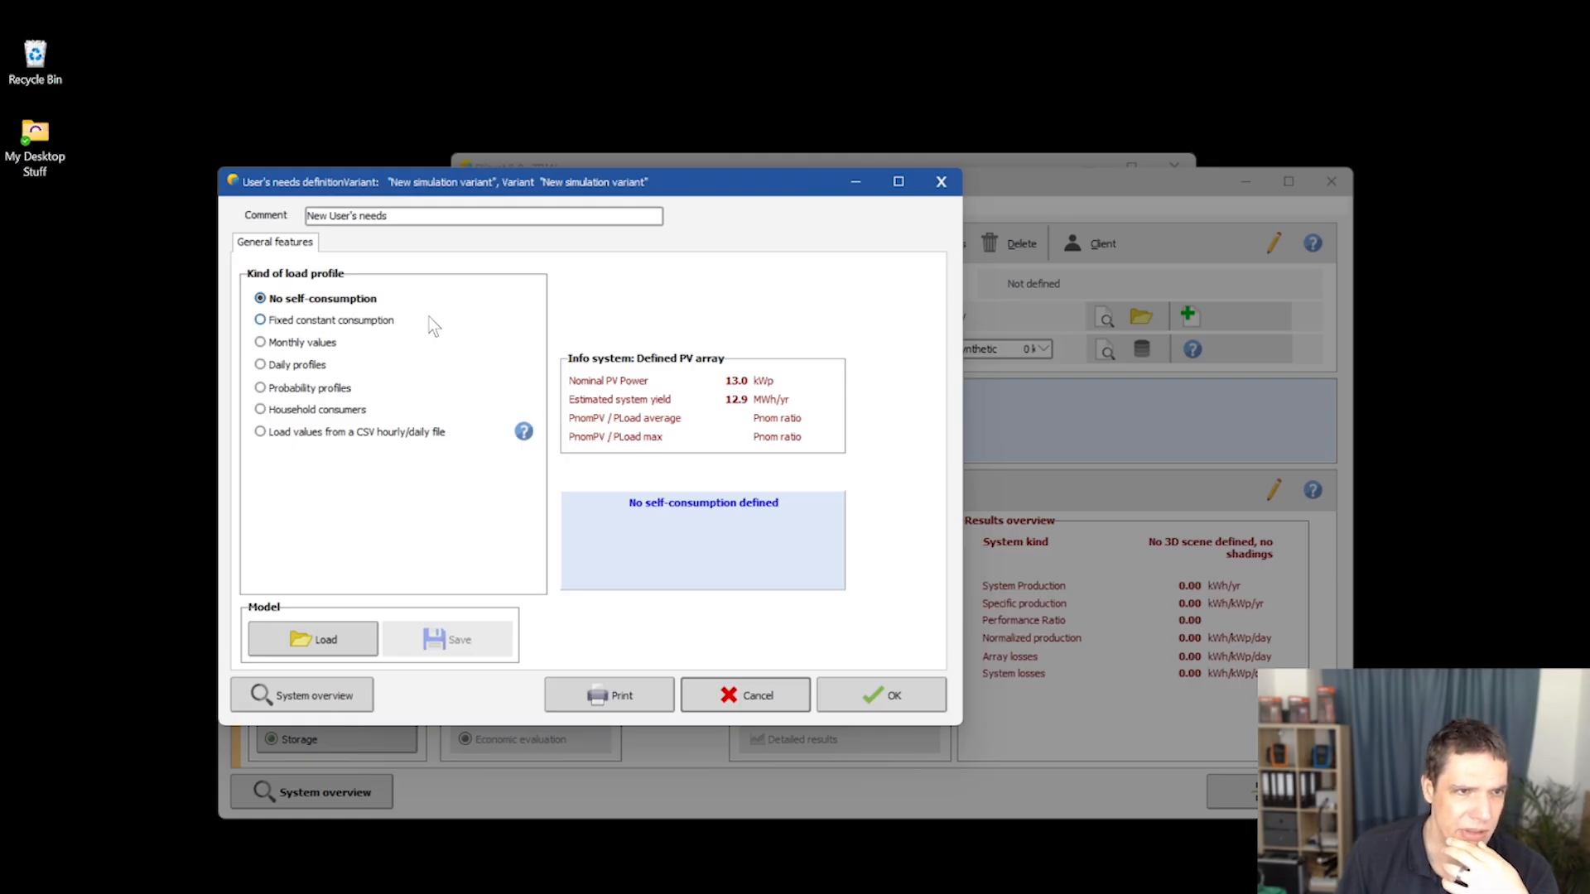
click(356, 323)
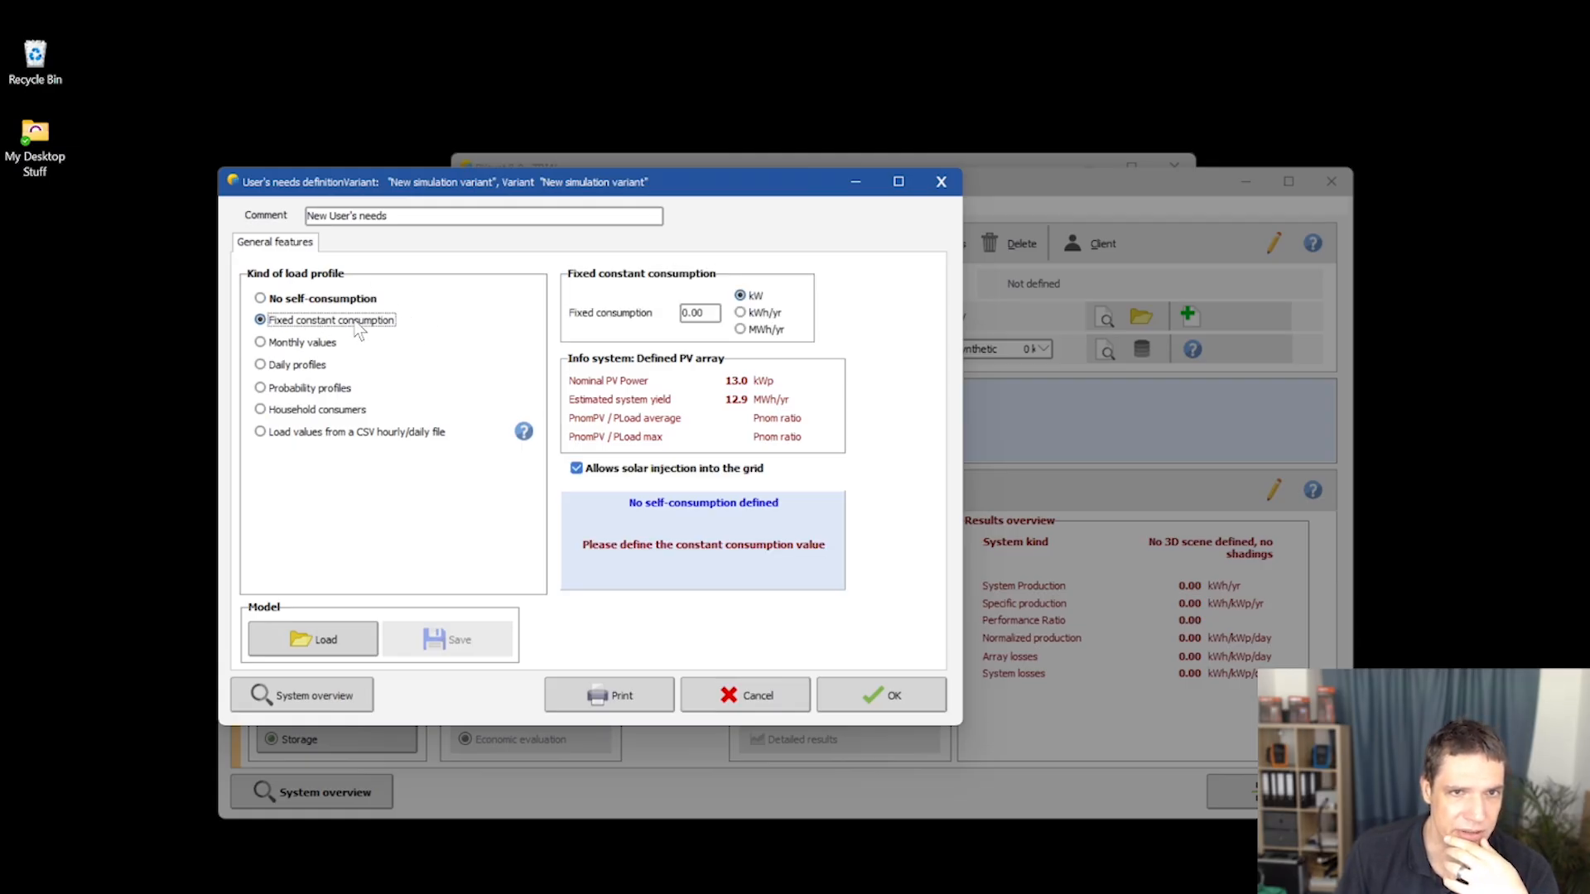
click(702, 313)
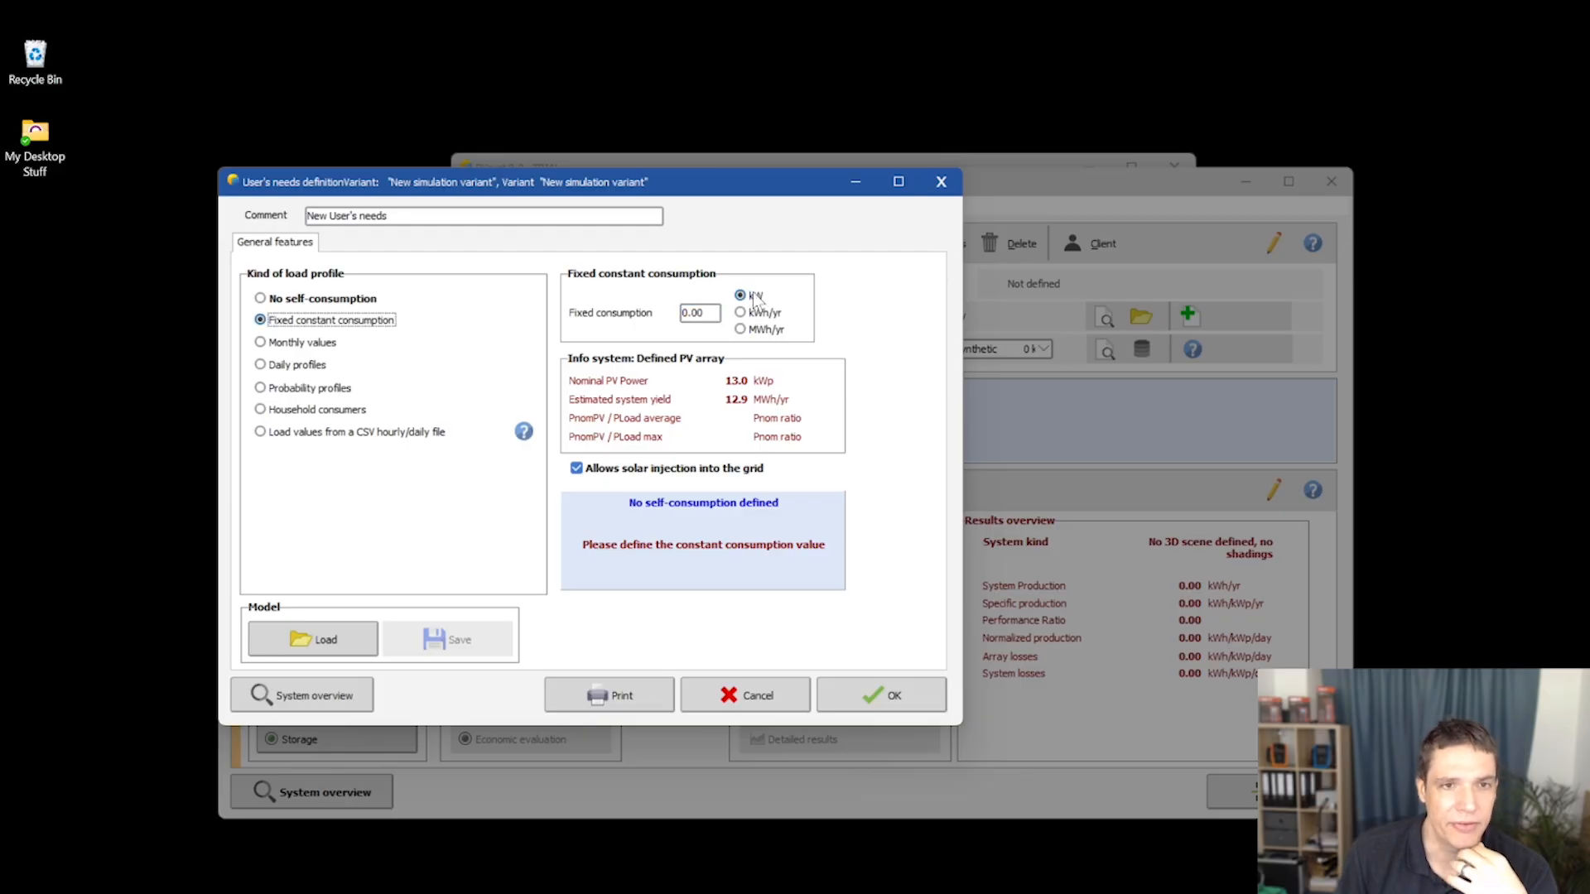
click(297, 344)
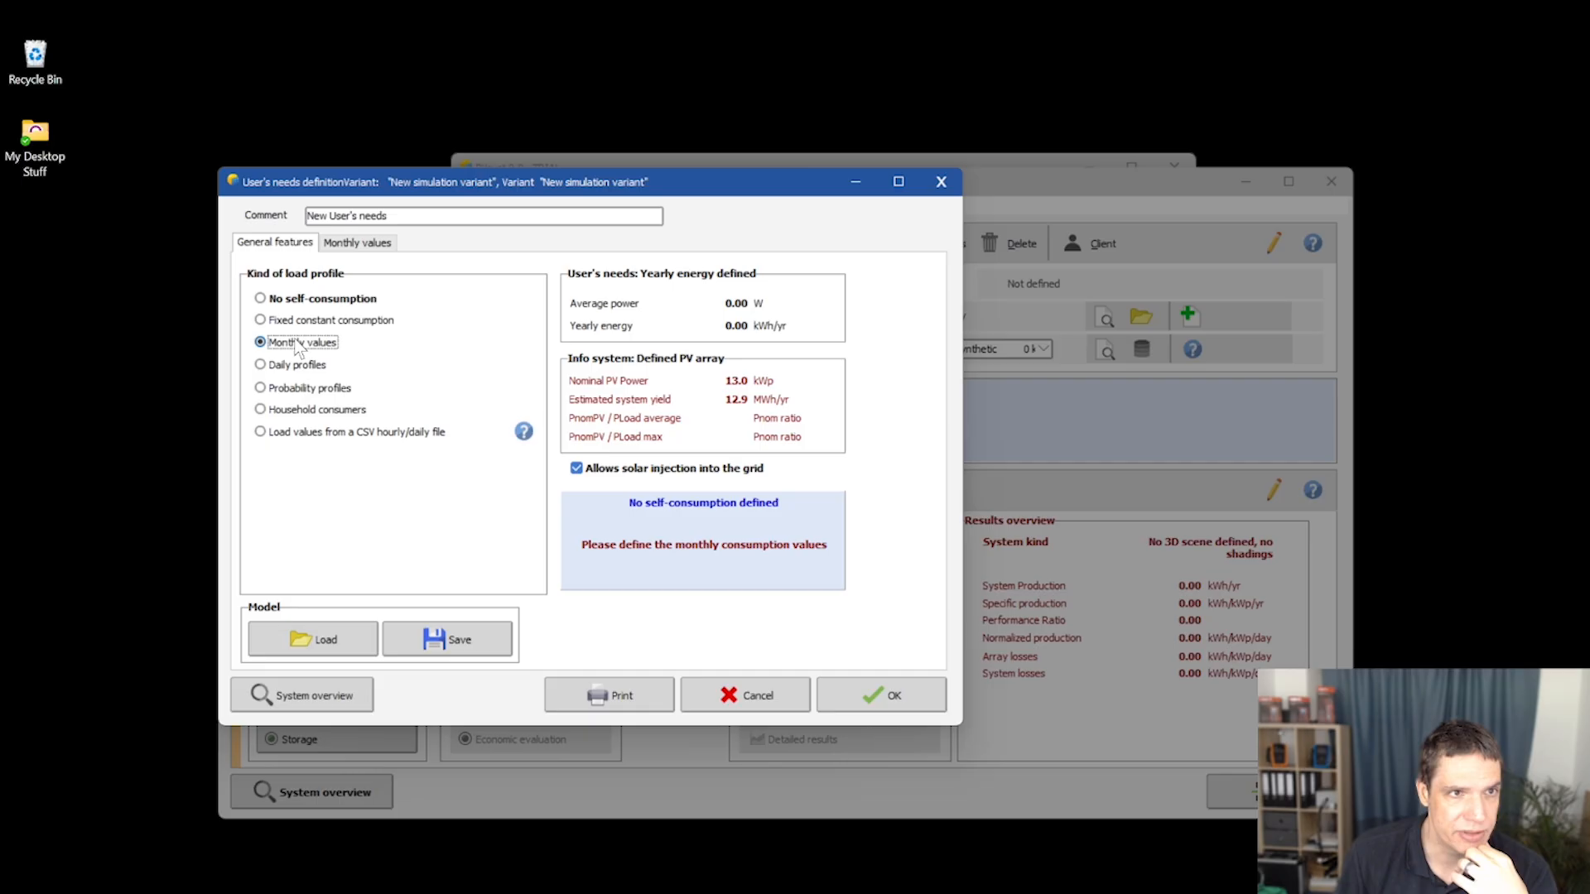
click(358, 241)
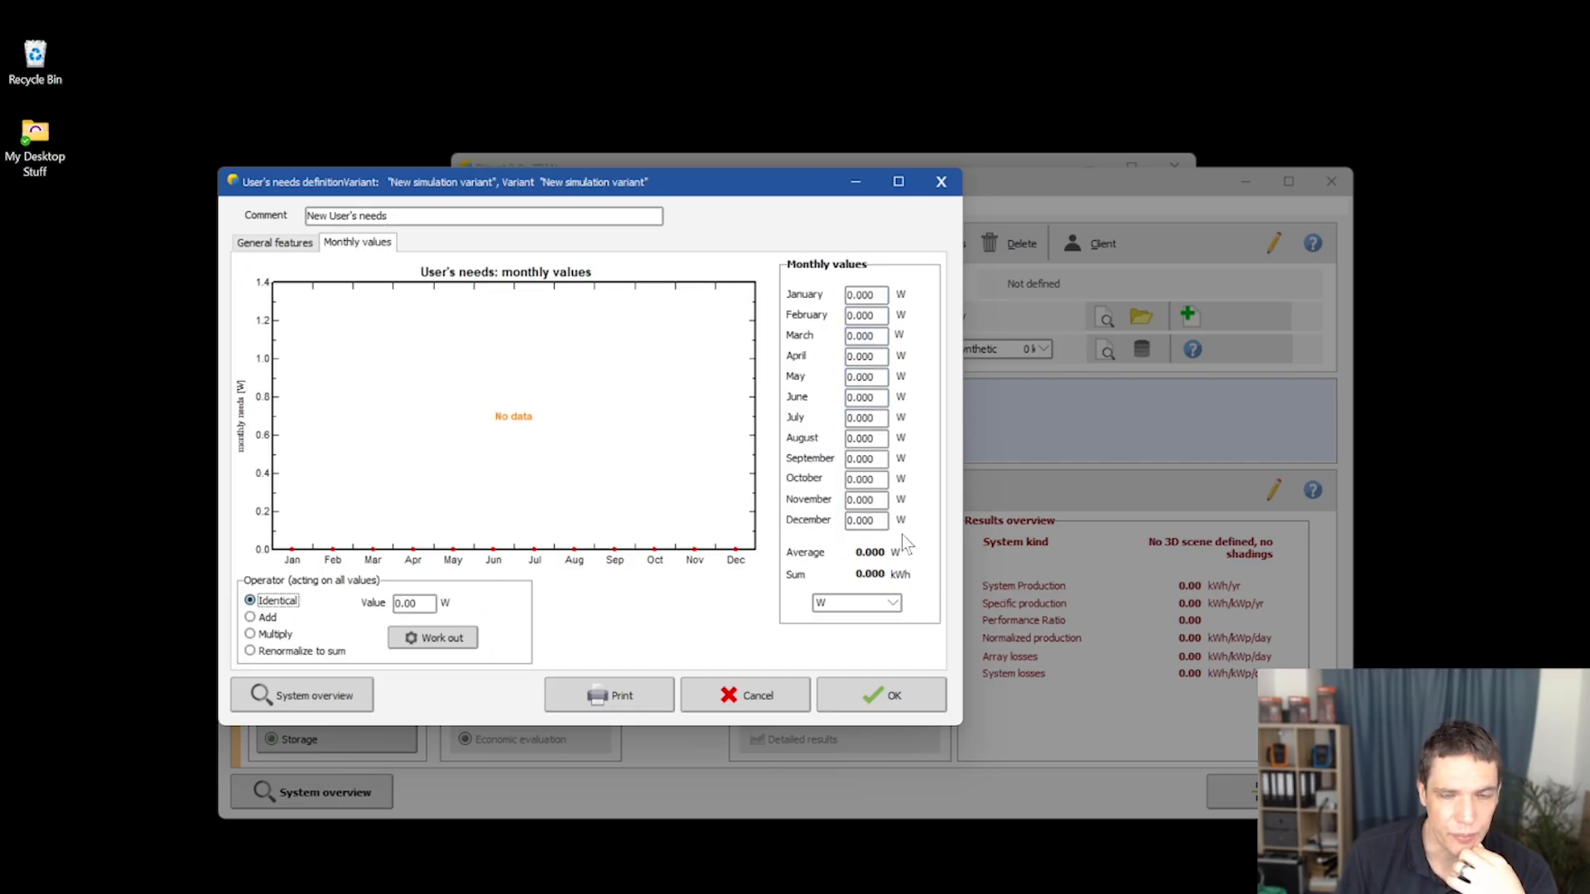
click(857, 294)
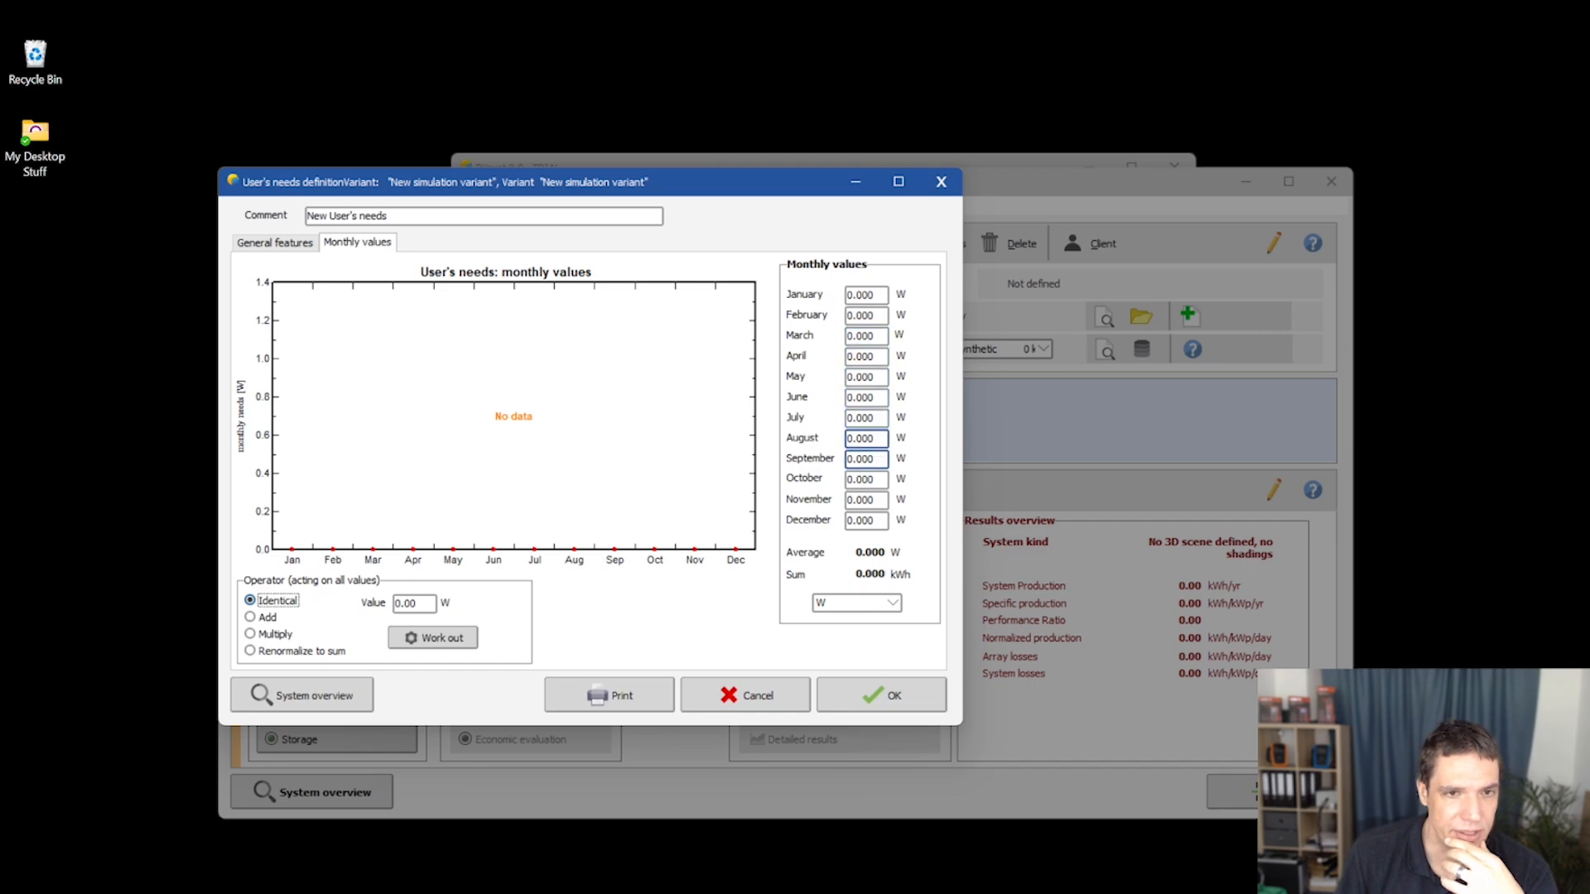
click(267, 245)
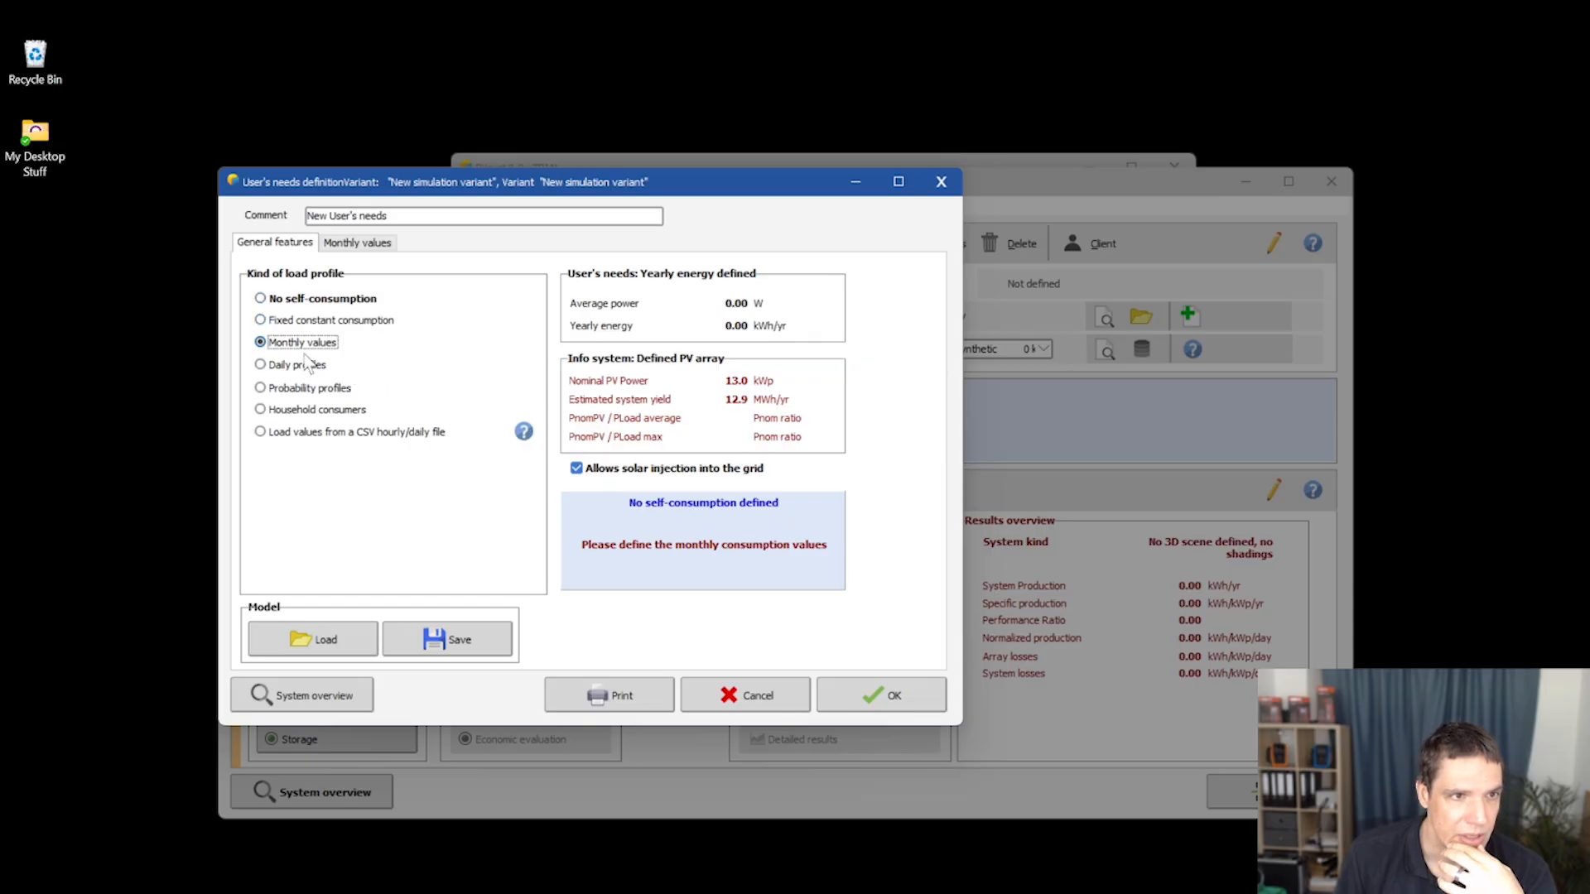
Check the CSV load option, then set the load profile to daily profiles with weekly modulation
click(273, 370)
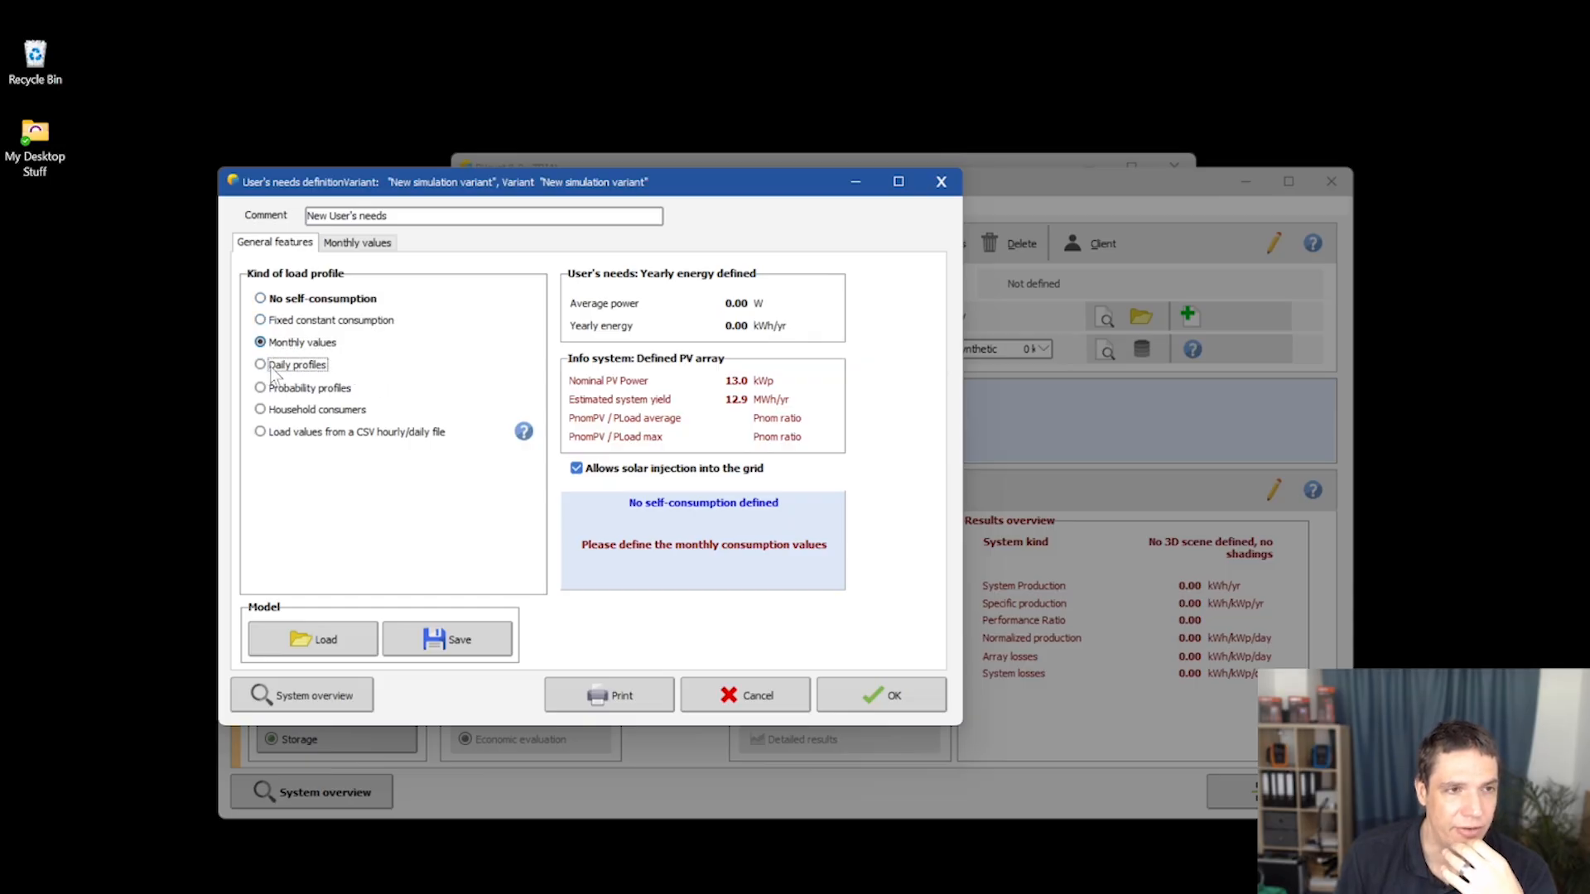
click(307, 433)
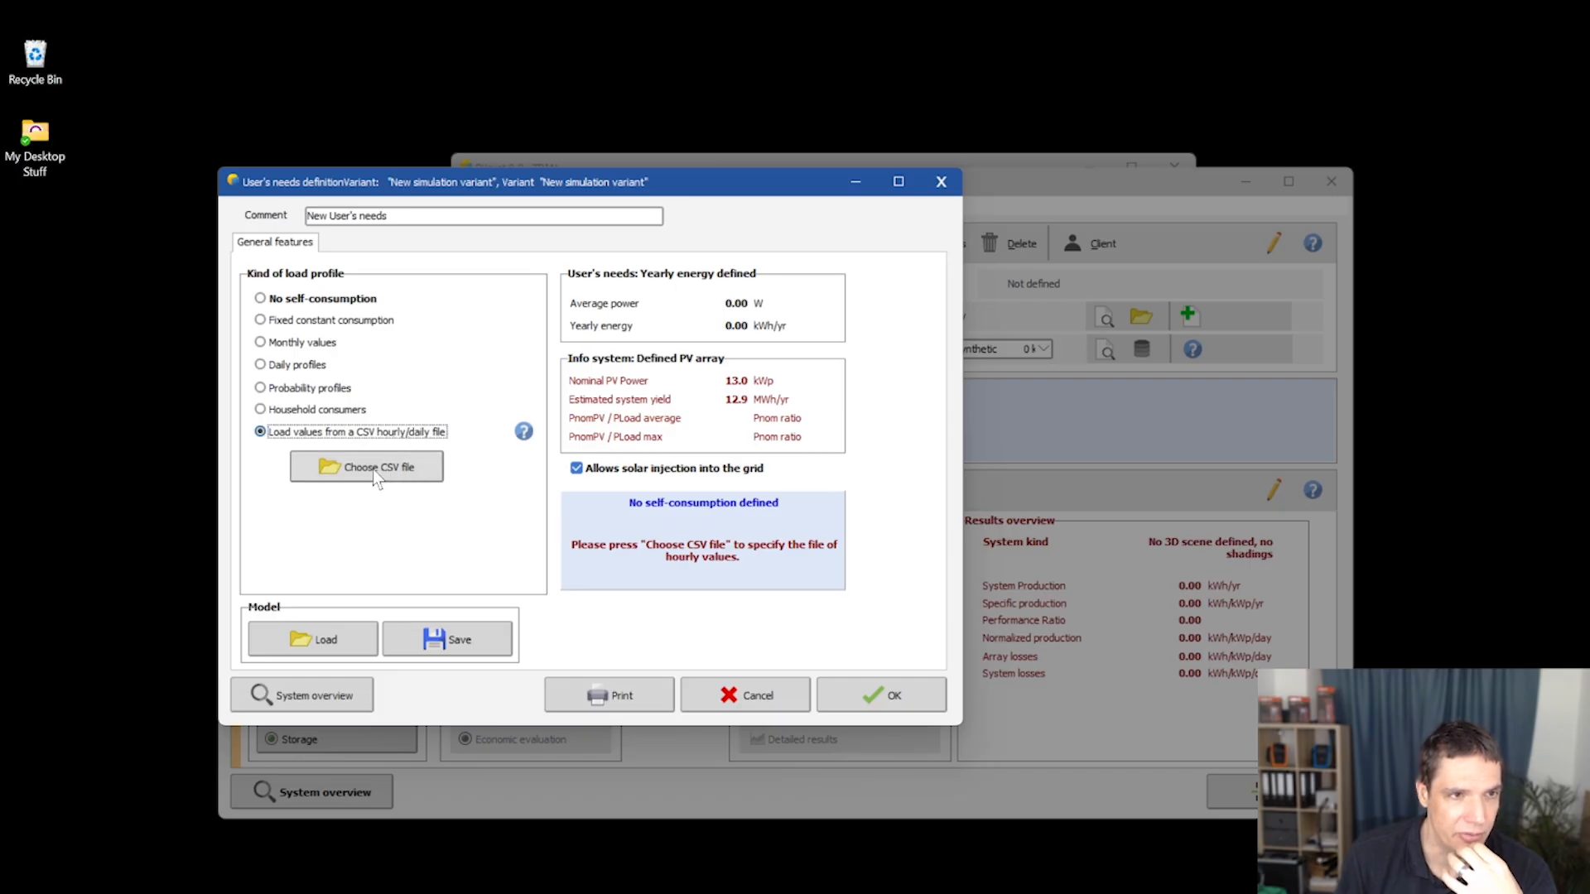
click(268, 368)
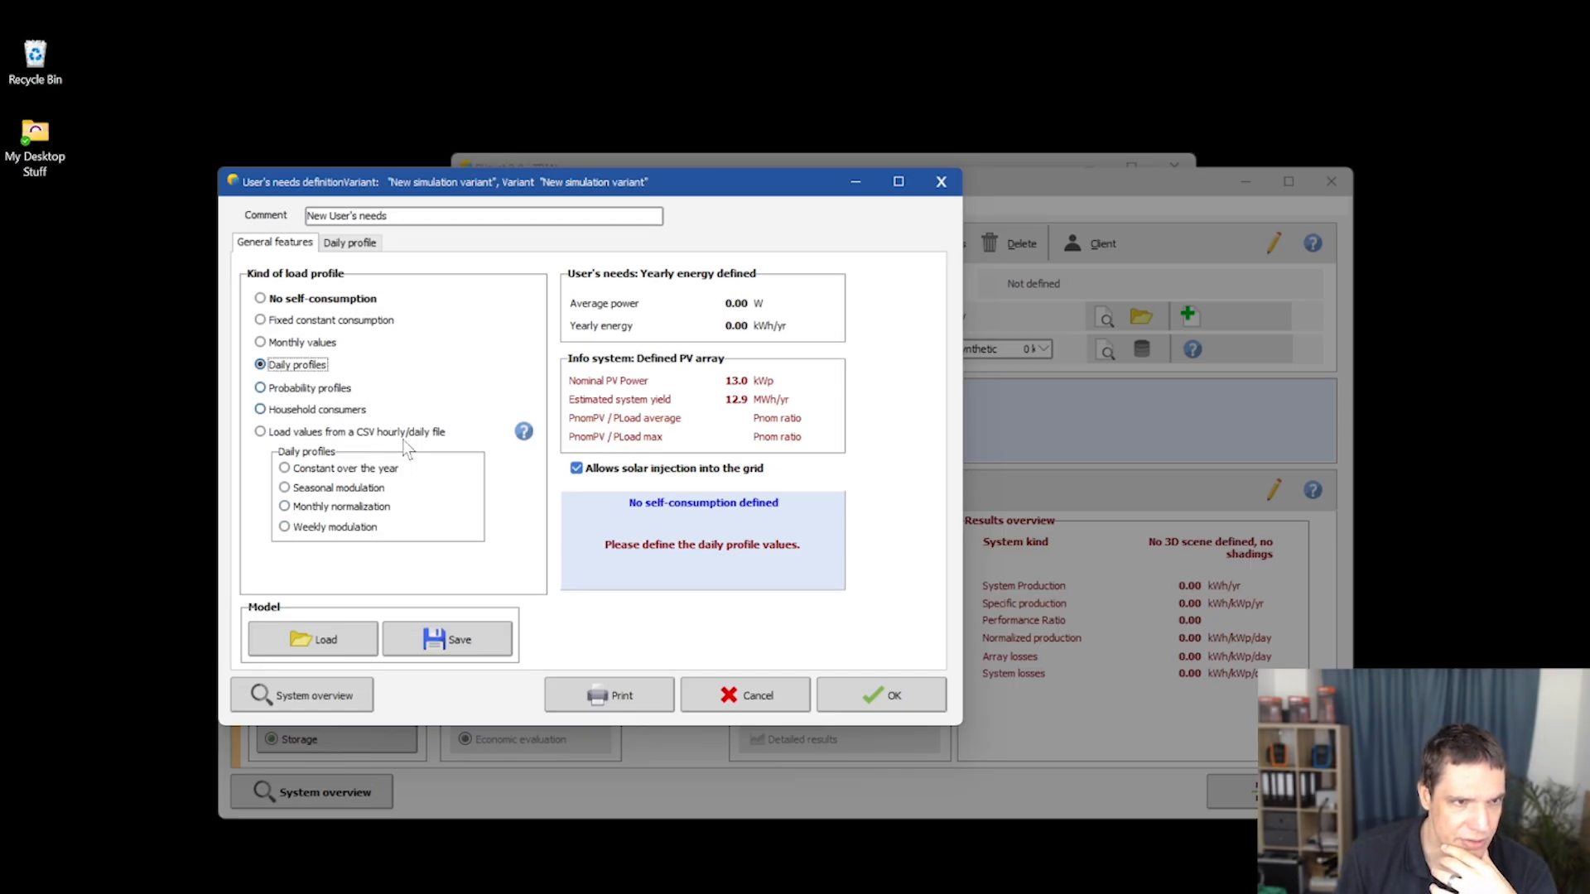
click(317, 530)
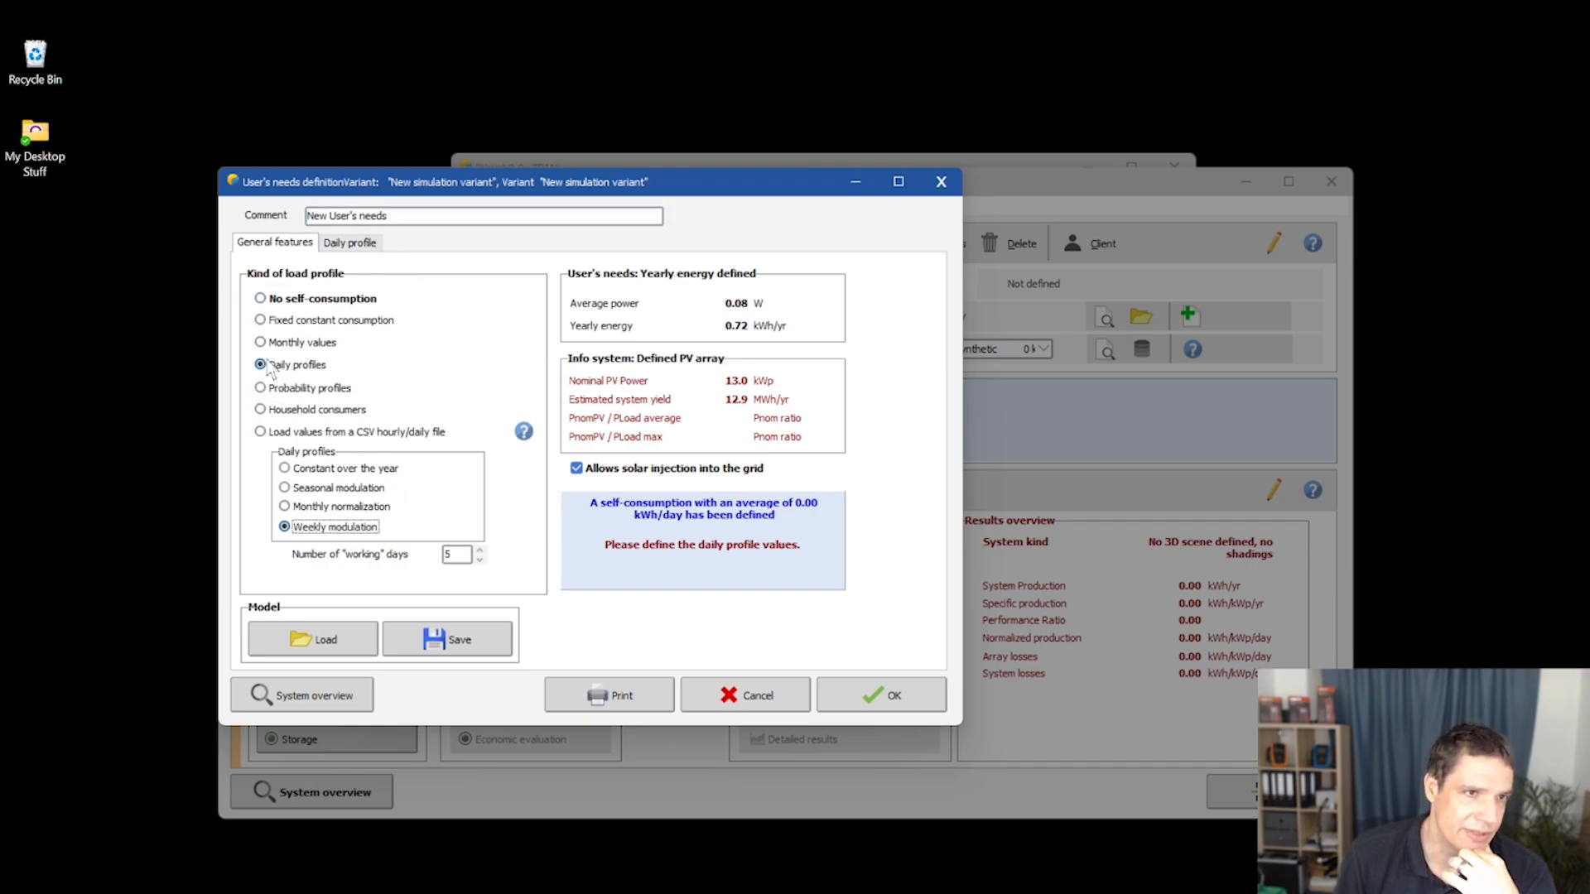
Examine the daily profile's hourly value entries for both working days and week-ends
click(373, 248)
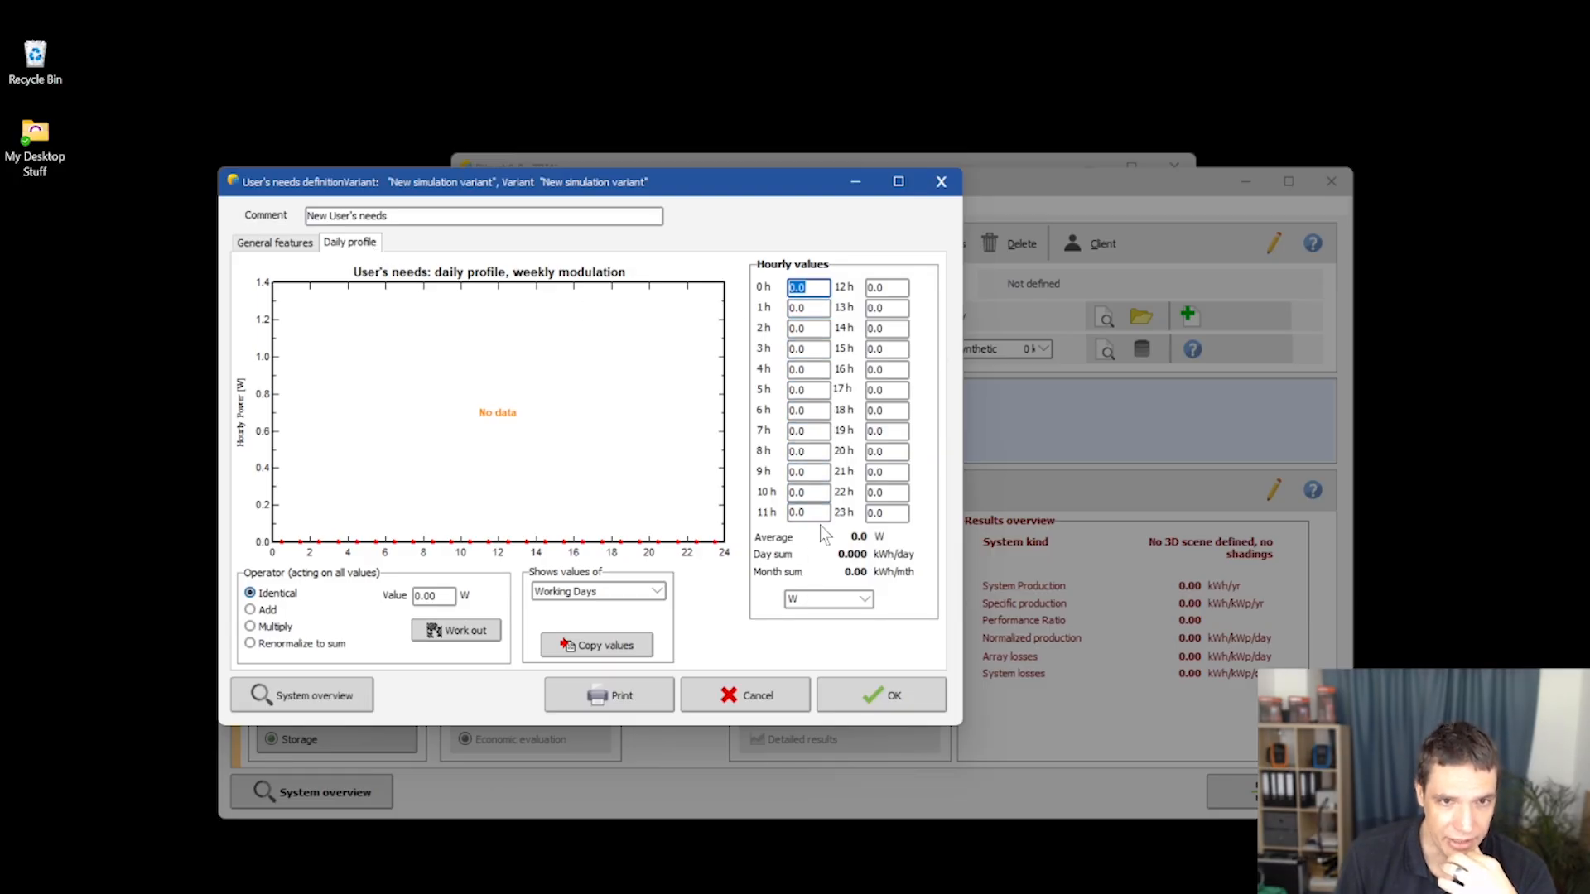
click(660, 590)
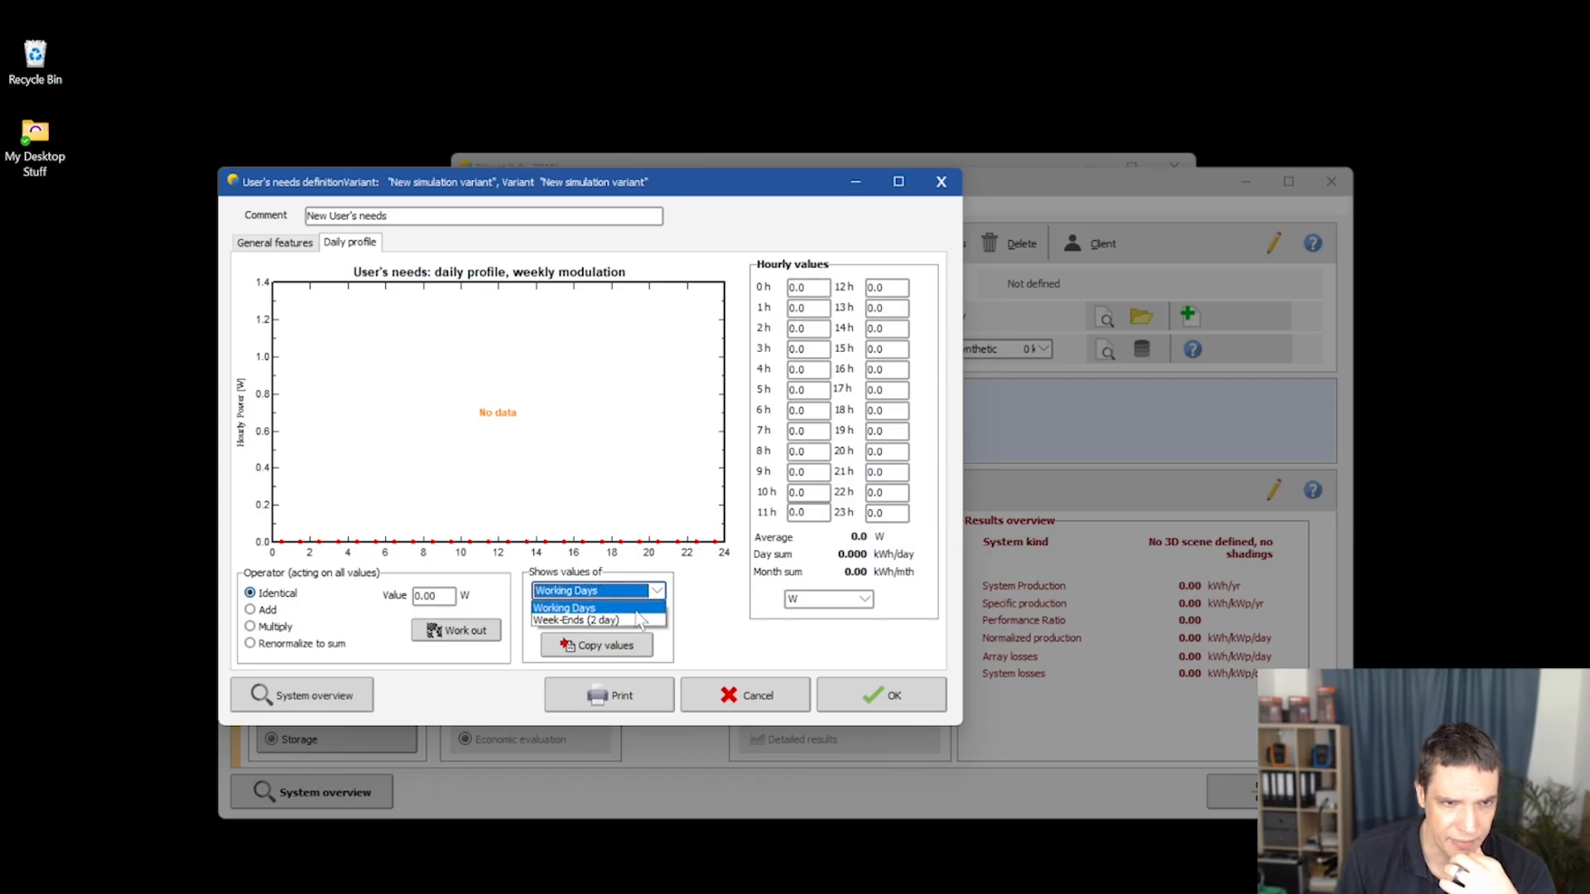
click(612, 621)
click(616, 590)
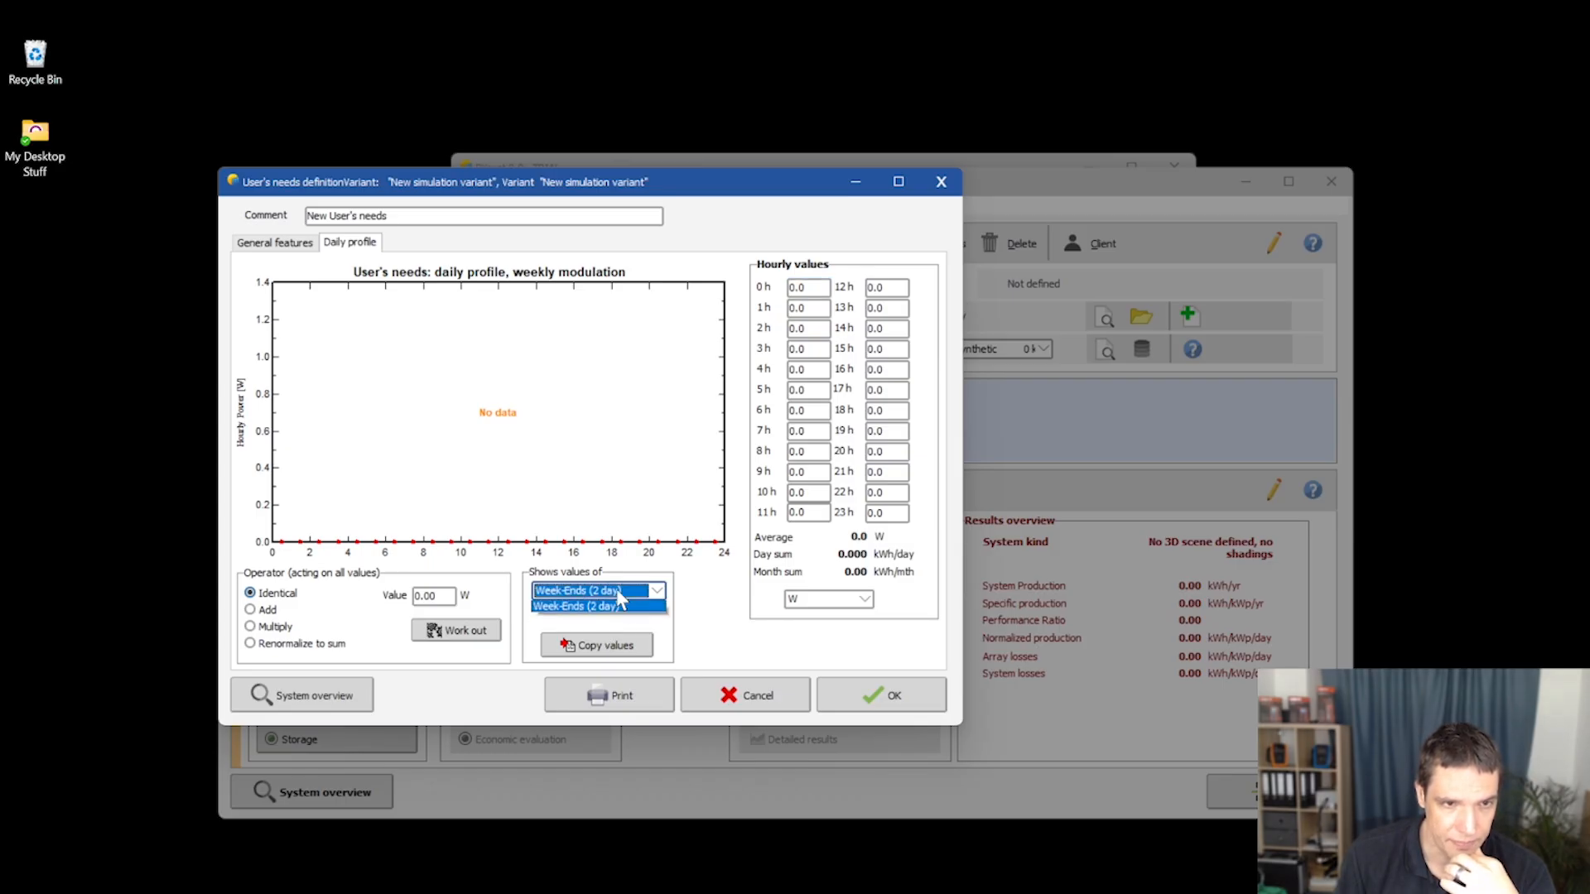
click(592, 606)
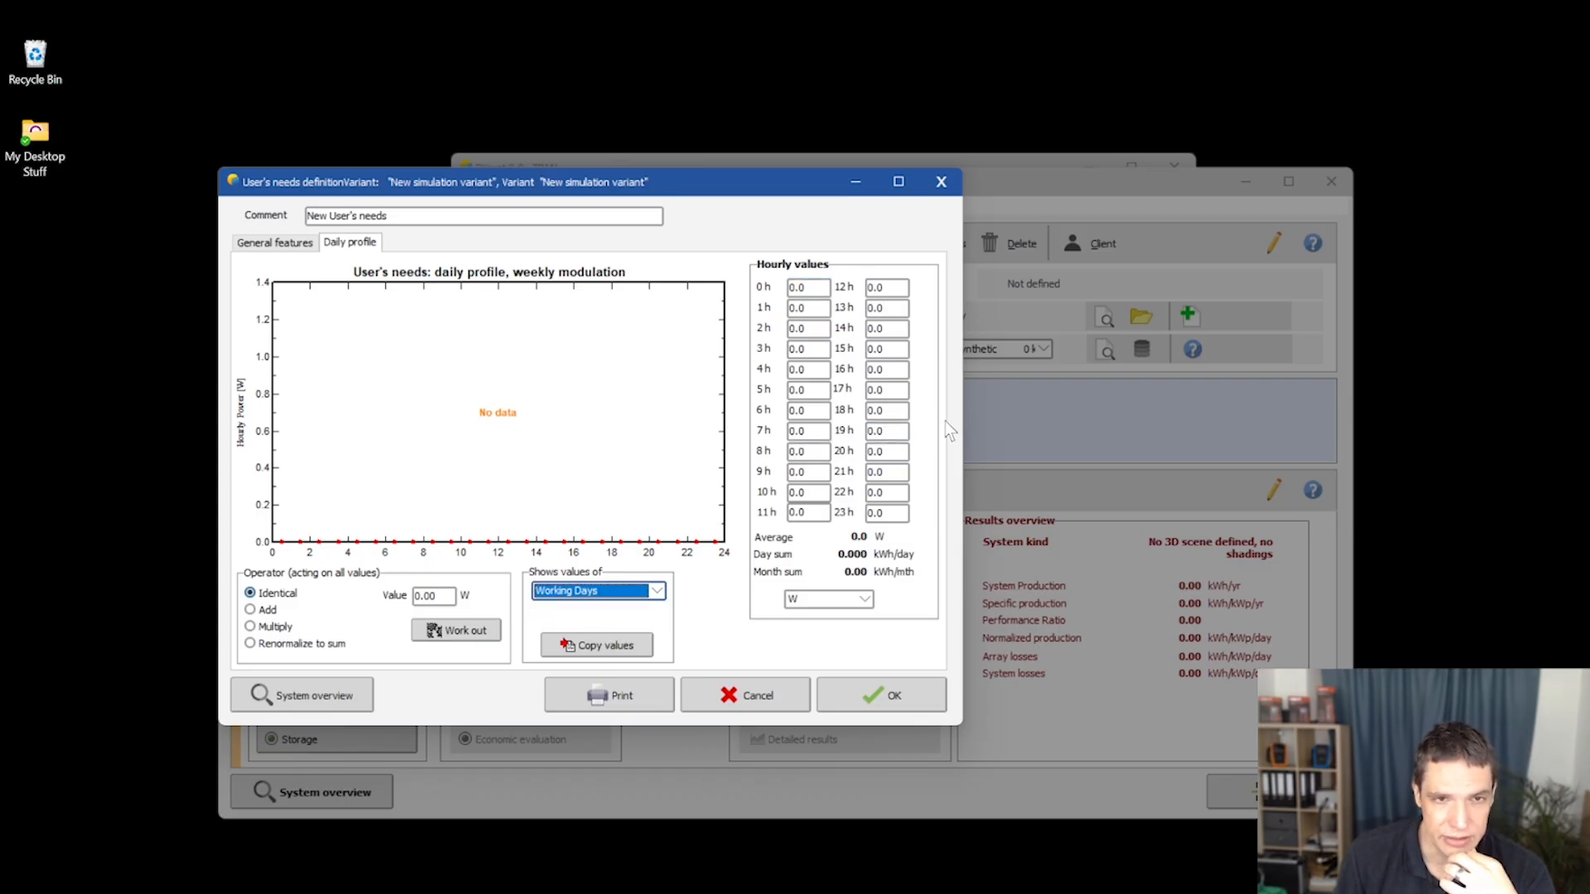
Switch to the Excel power analysis and review the hourly active power for each date from 2025/02/08 to 2025/02/12, ending on 2025/02/09
key(alt+Tab)
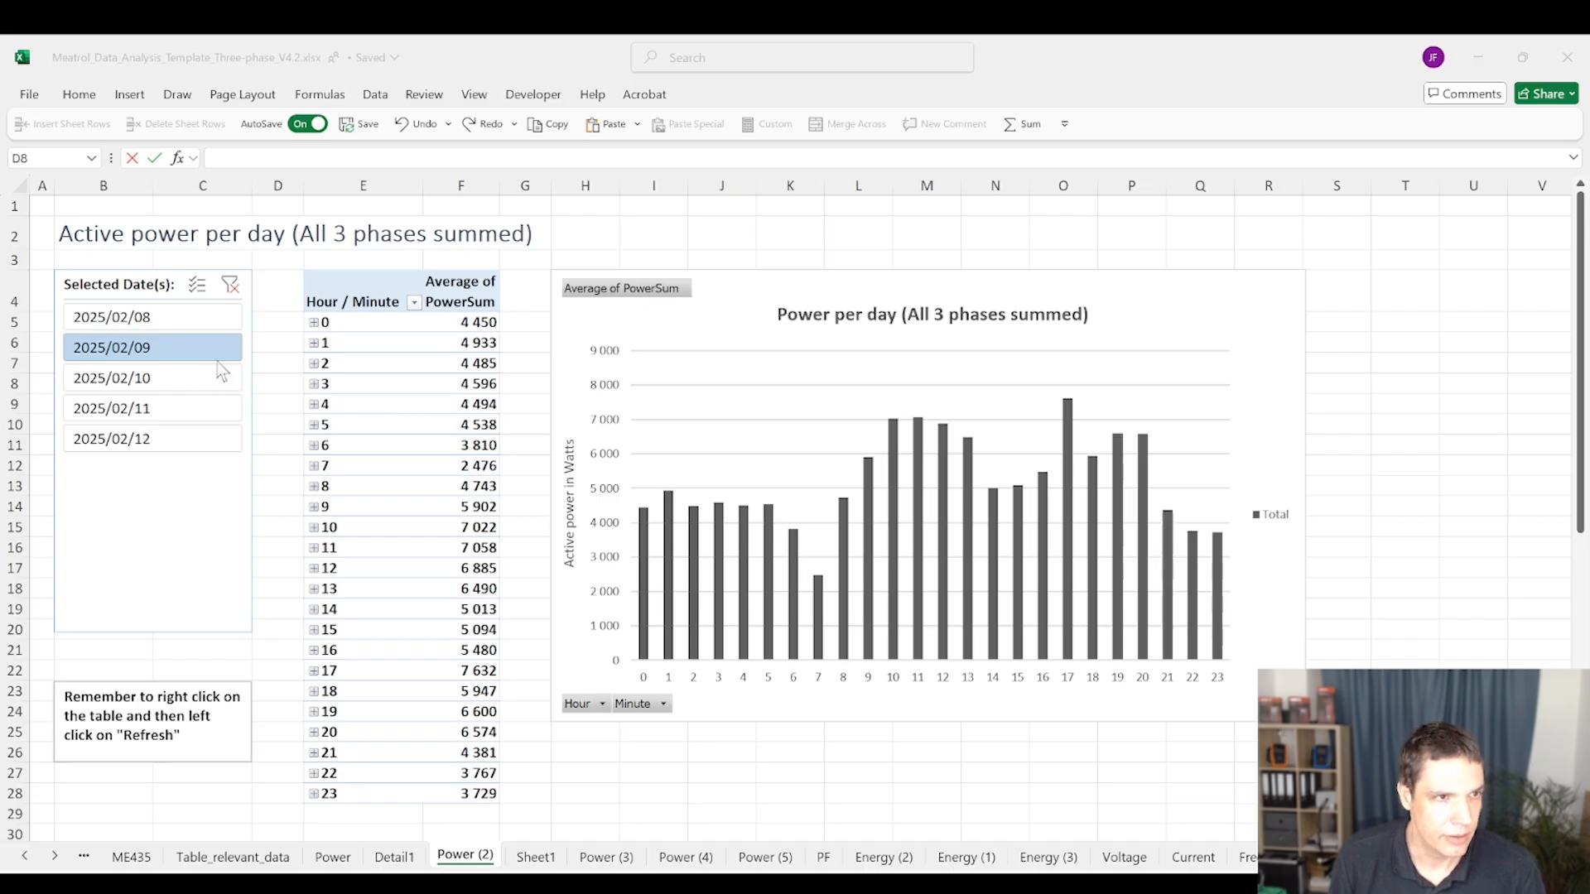
click(173, 316)
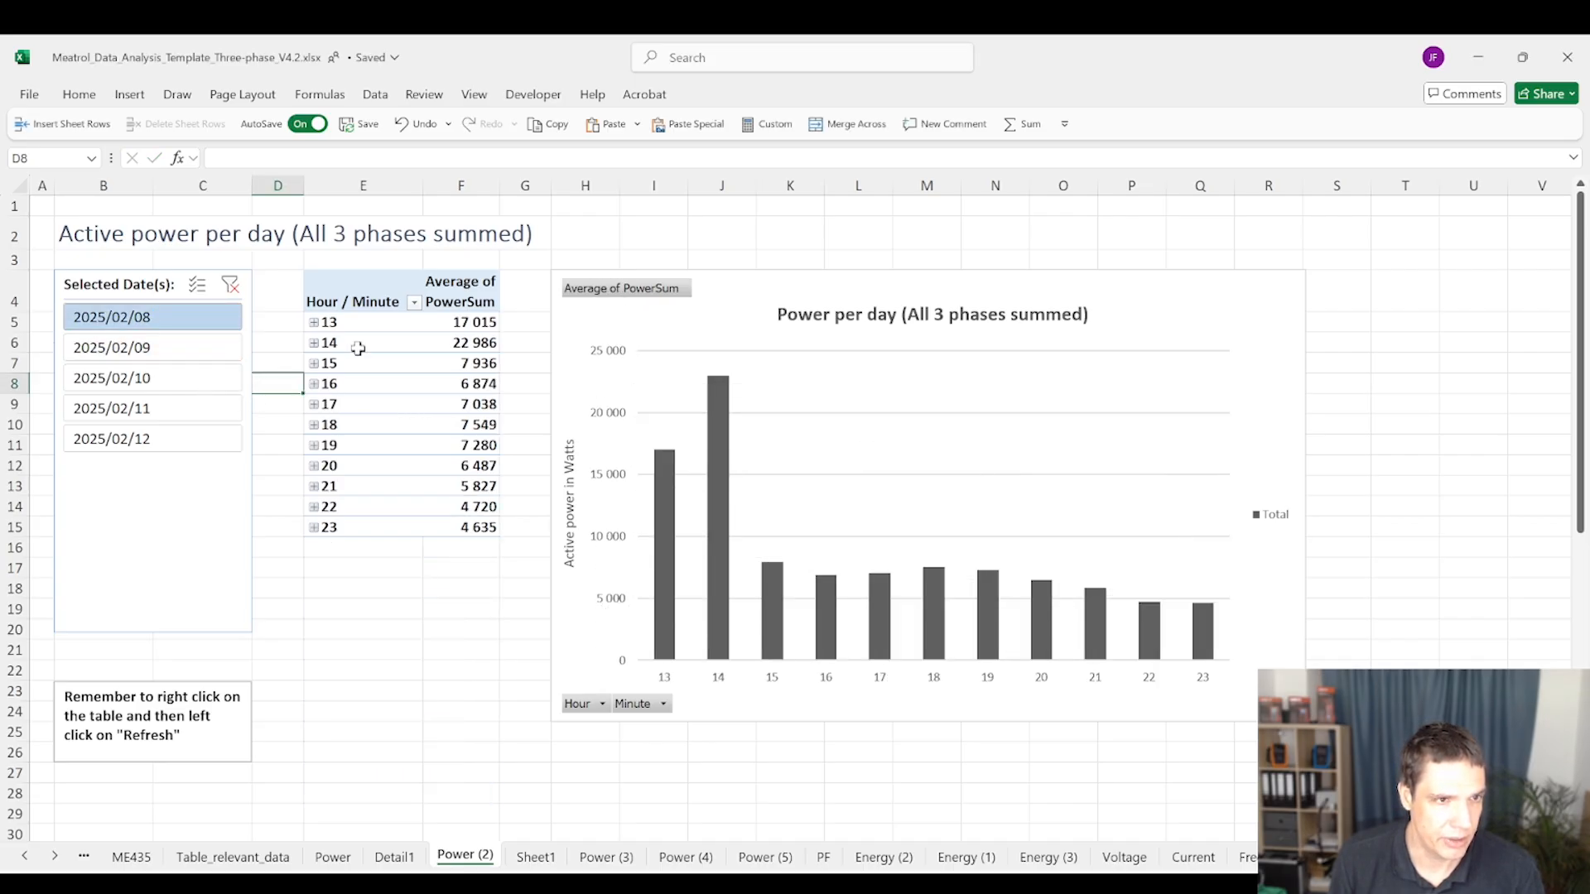
click(178, 348)
click(159, 381)
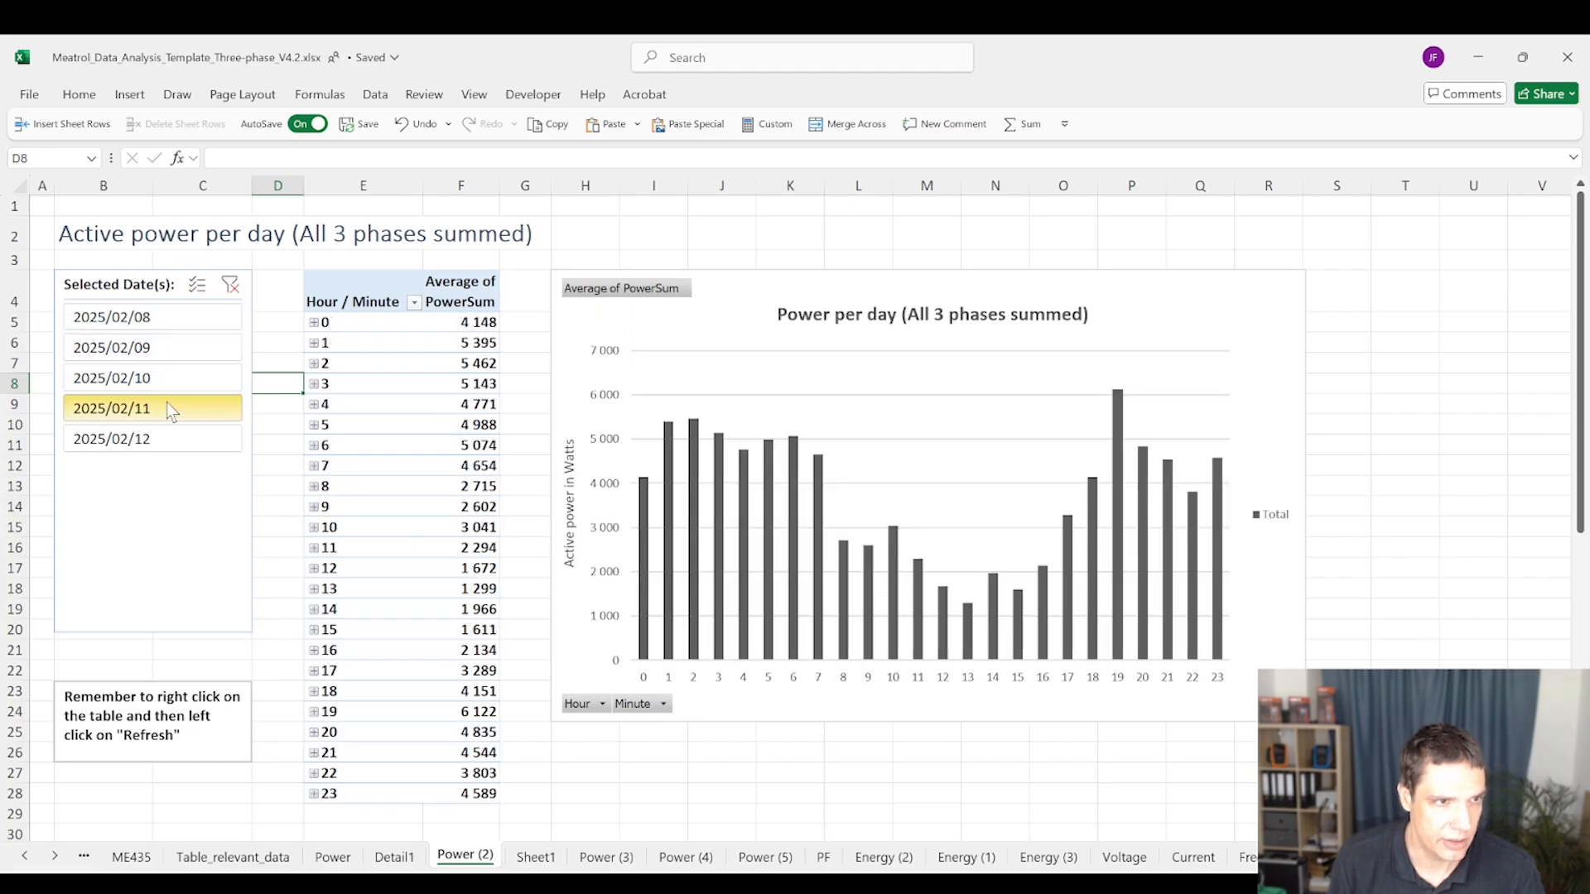
click(170, 408)
click(173, 448)
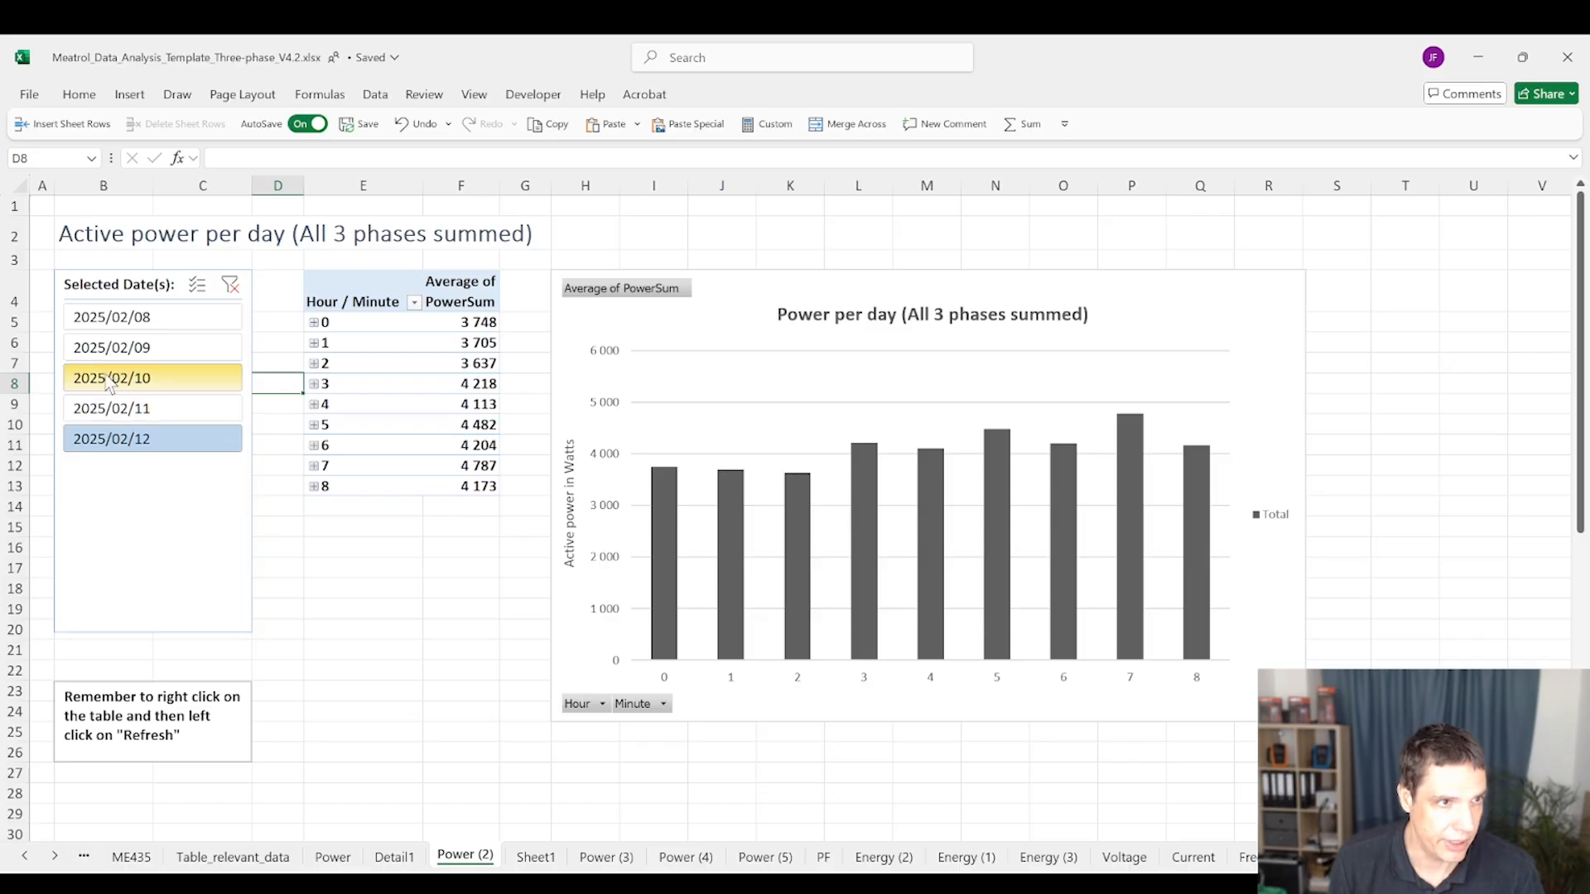
click(181, 379)
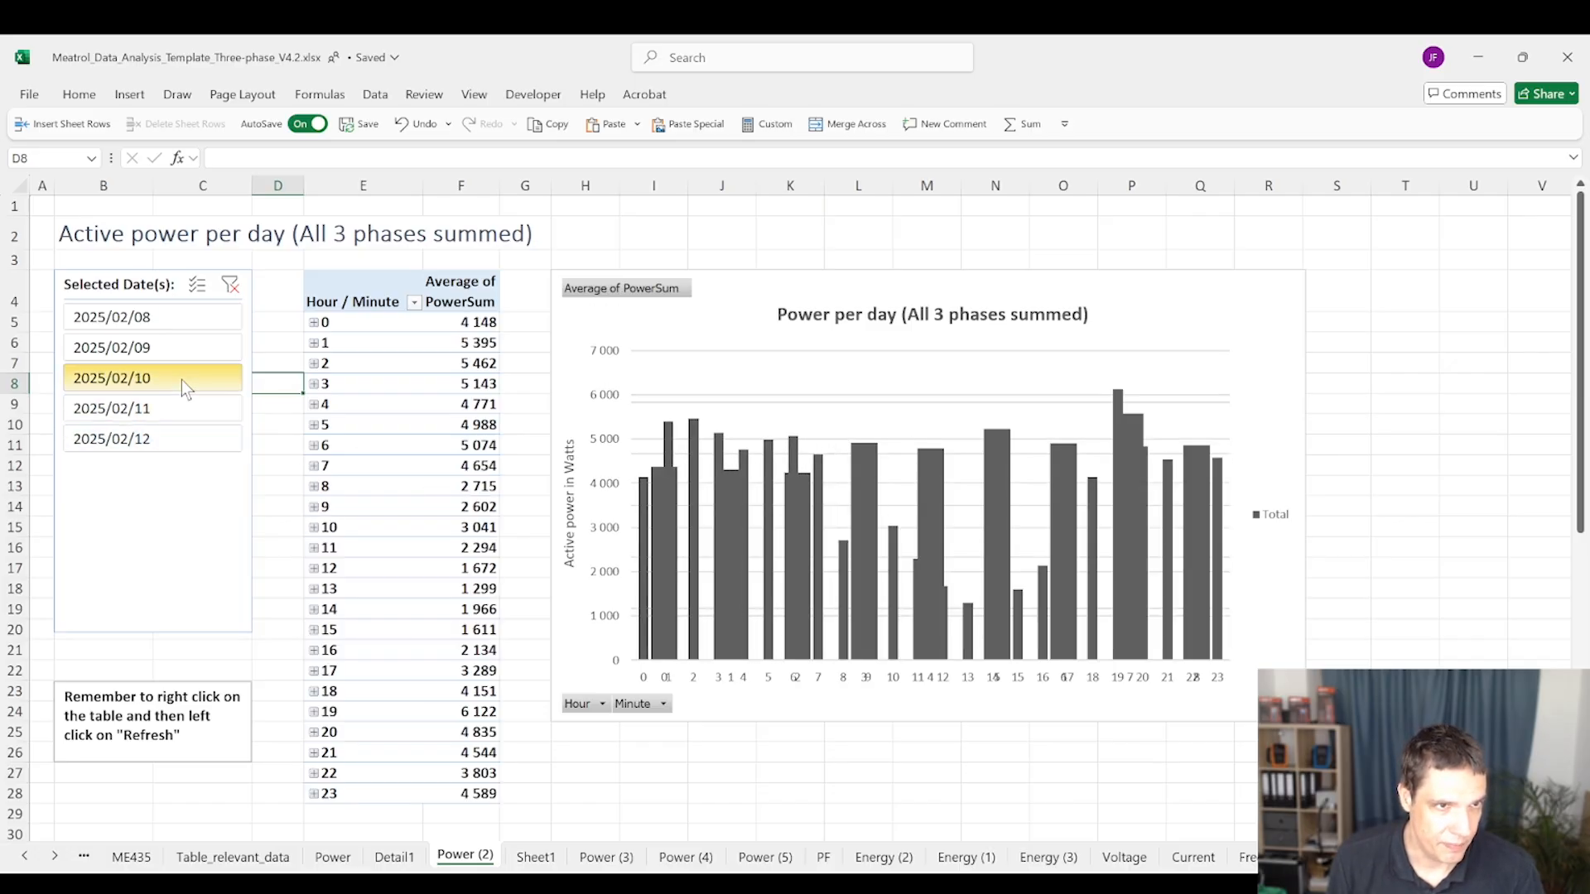
click(166, 346)
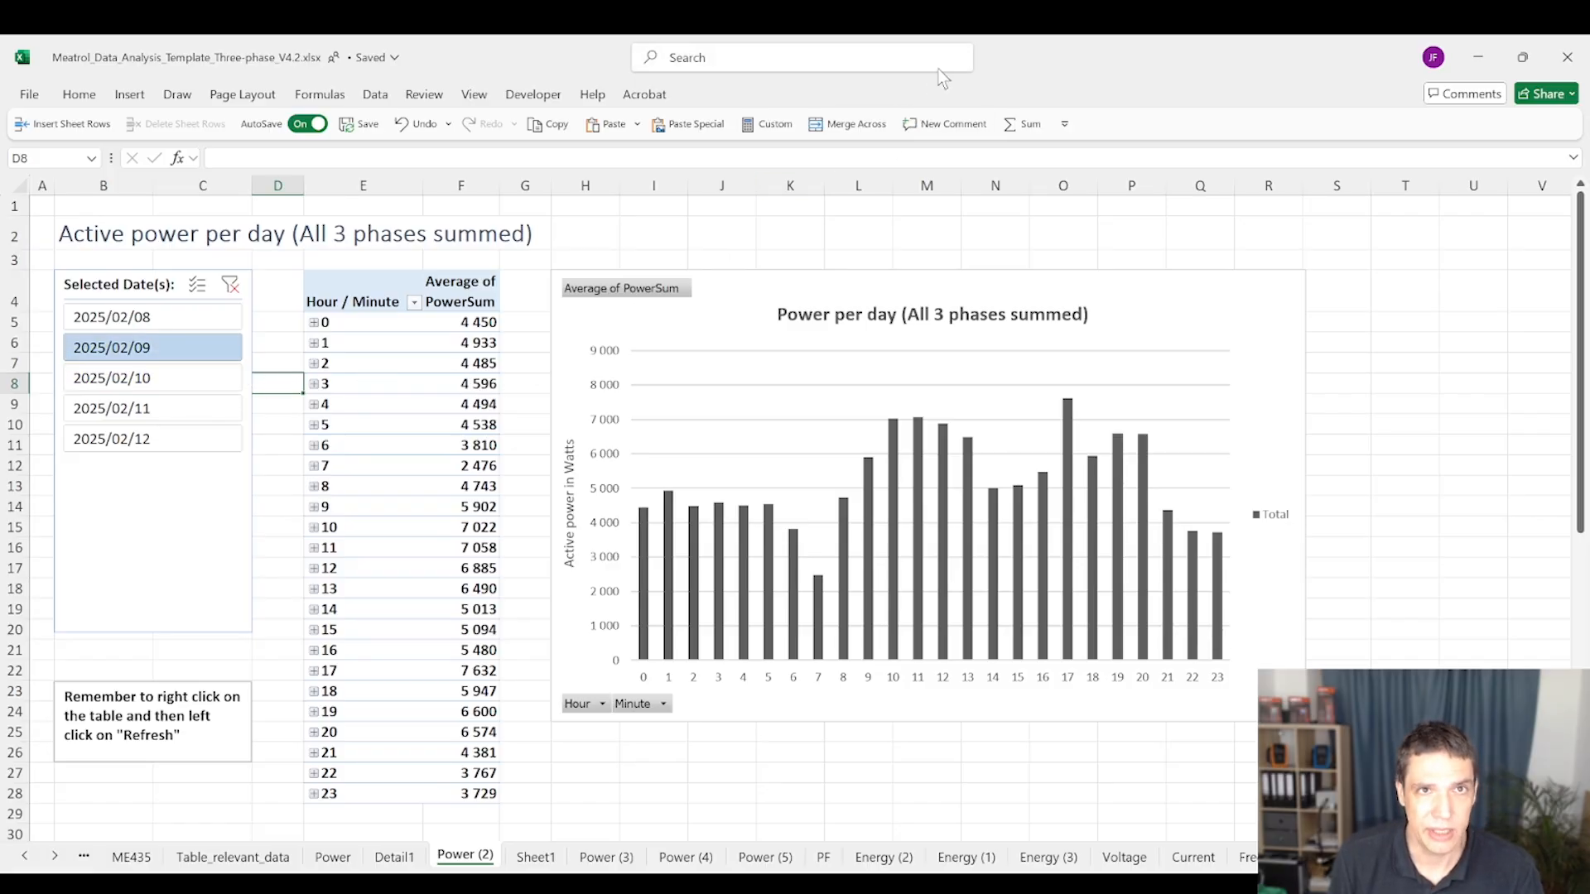
Shrink the Excel window to sit beside the user's needs definition and extend its height to show more hourly rows
double_click(1179, 42)
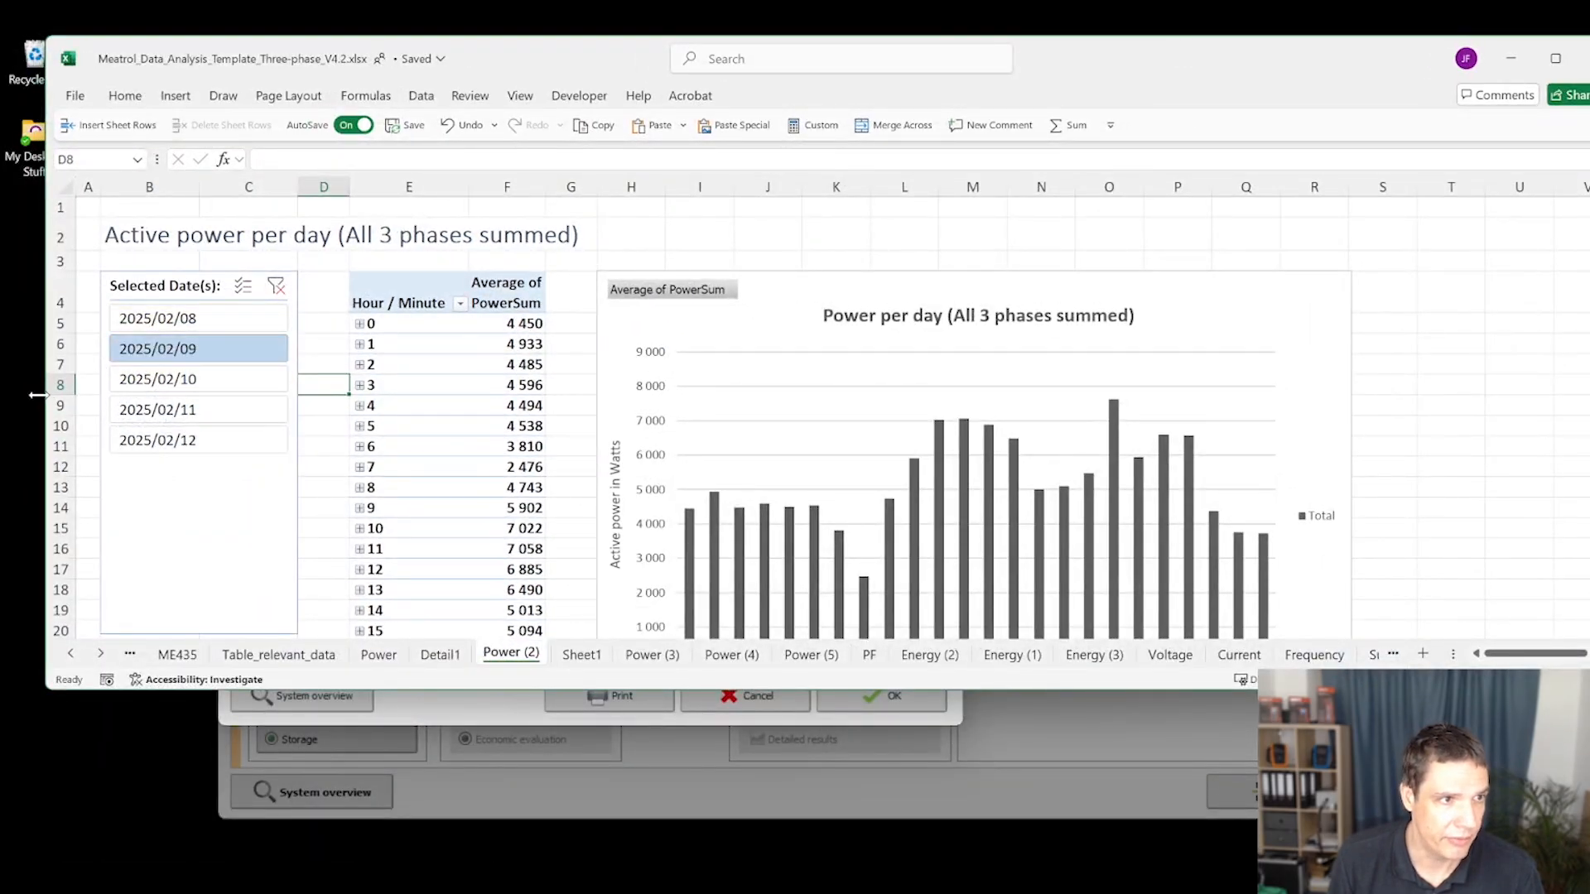
drag(30, 395, 958, 447)
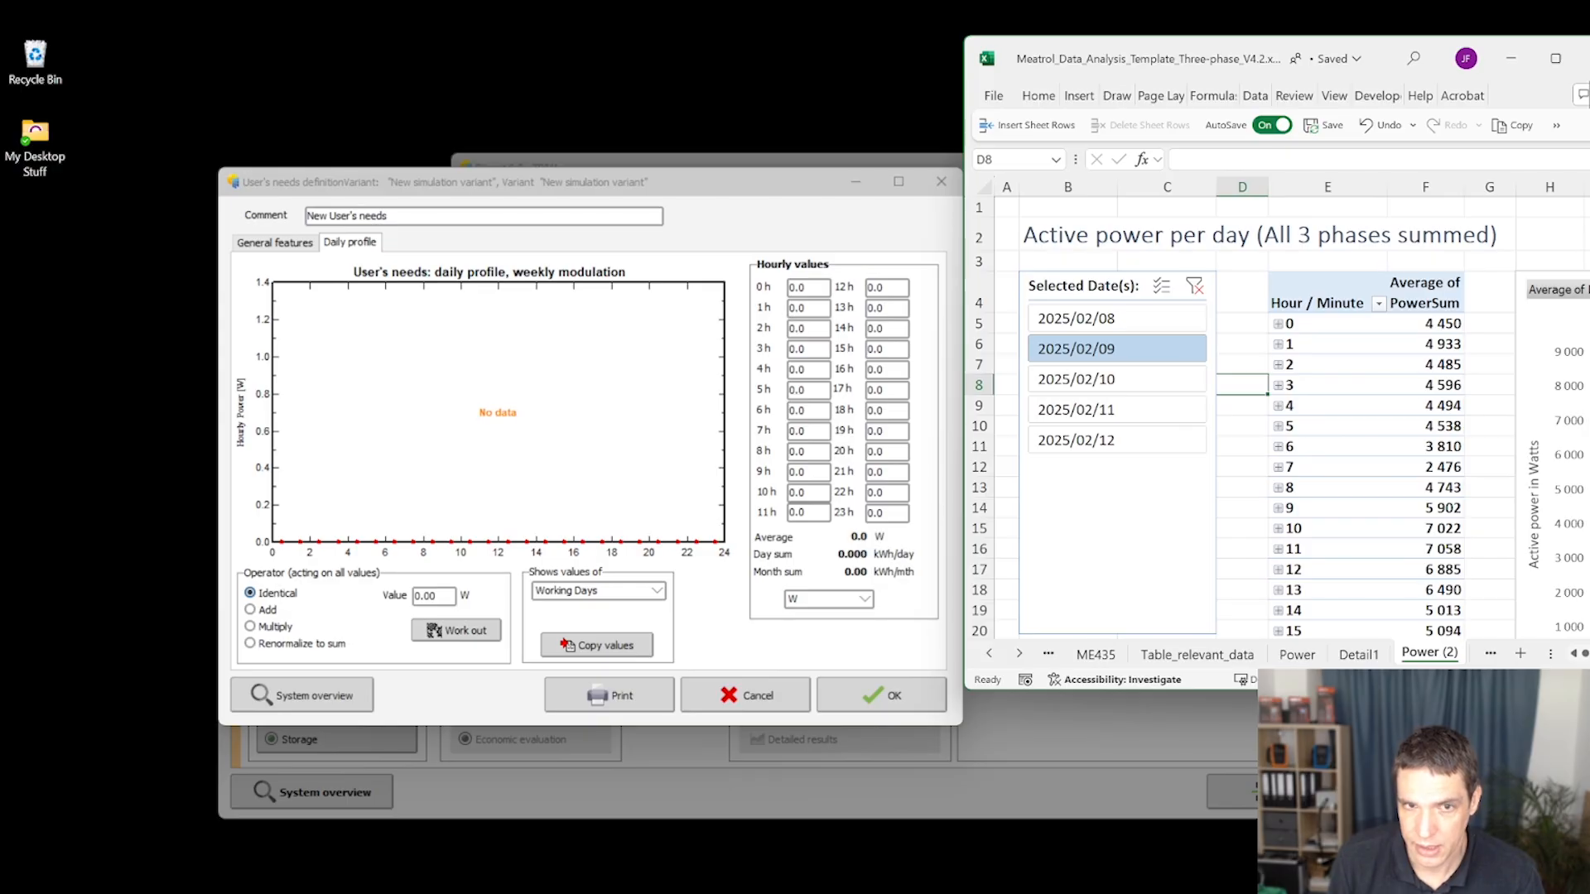
drag(1110, 688, 1109, 871)
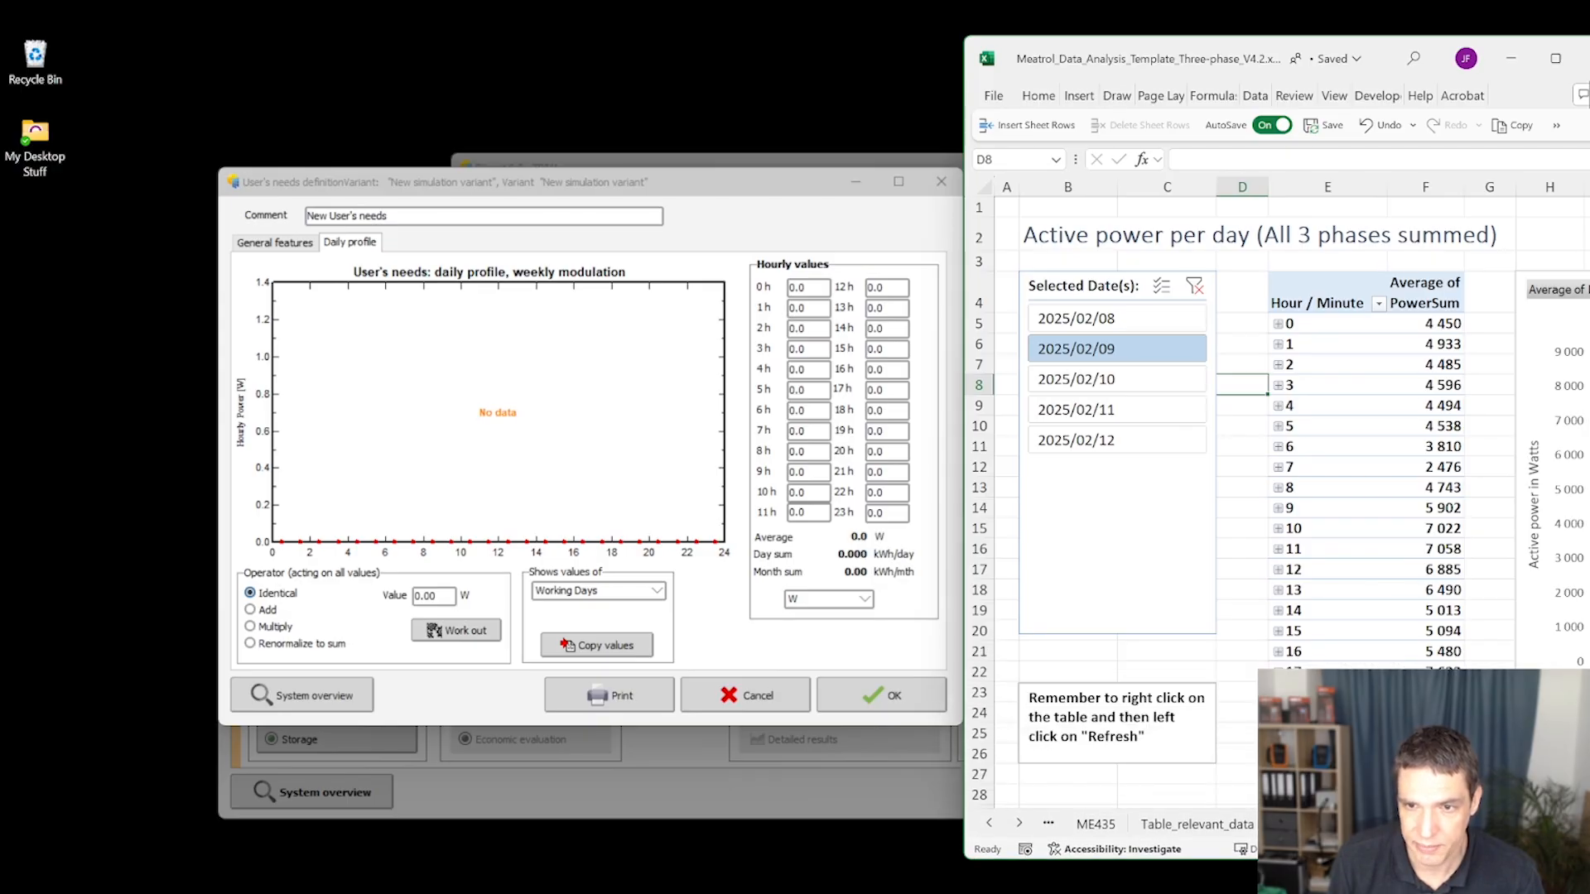
Return to PVsyst and close the user's needs definition without accepting it
click(807, 288)
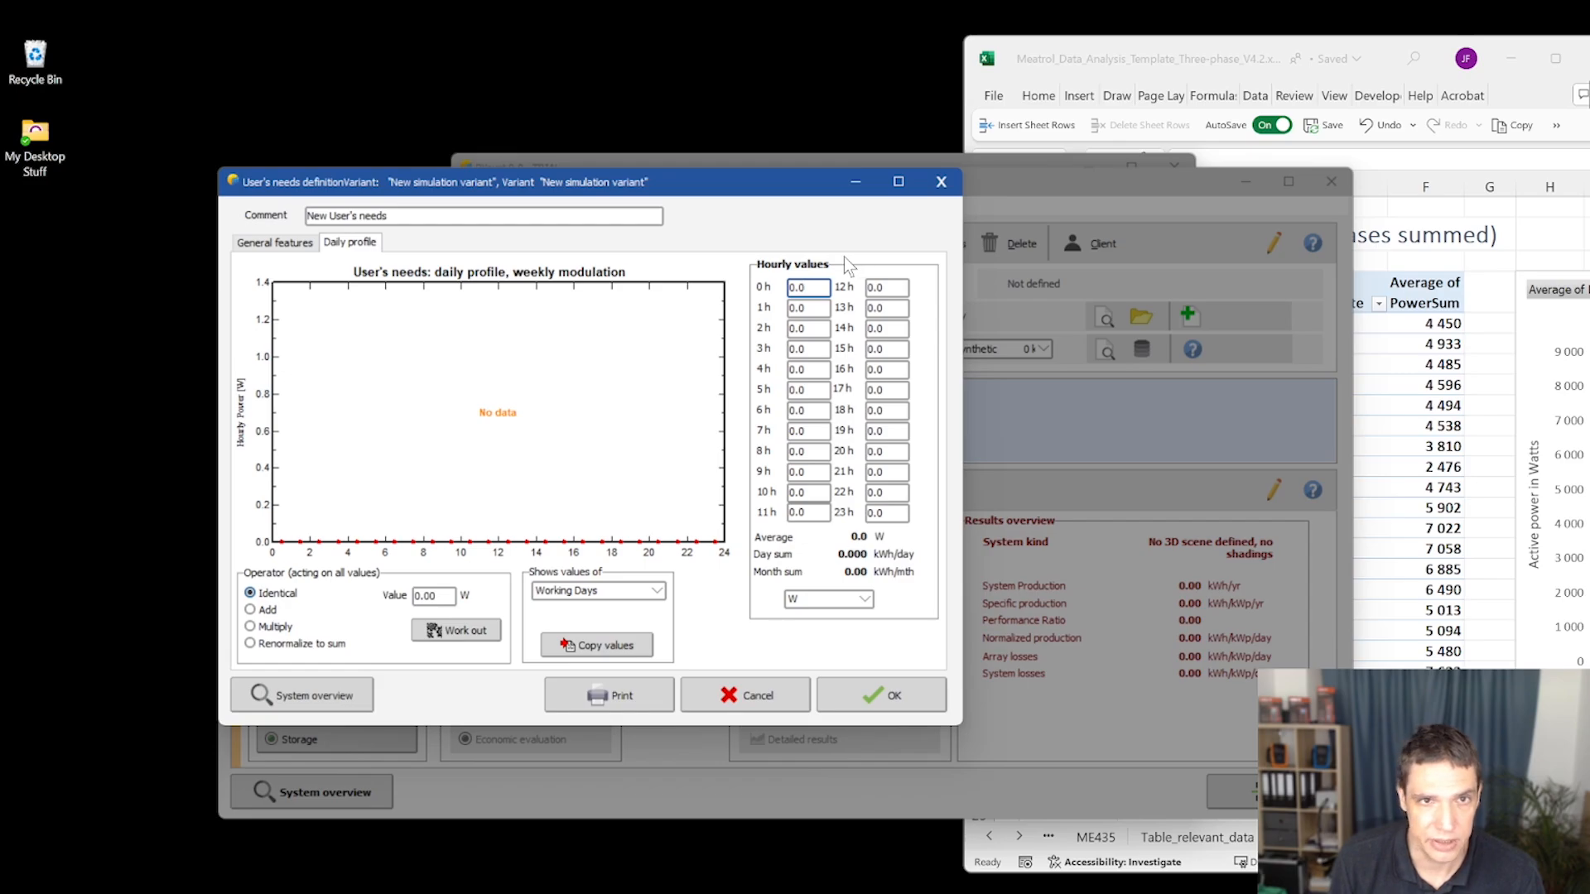
click(942, 184)
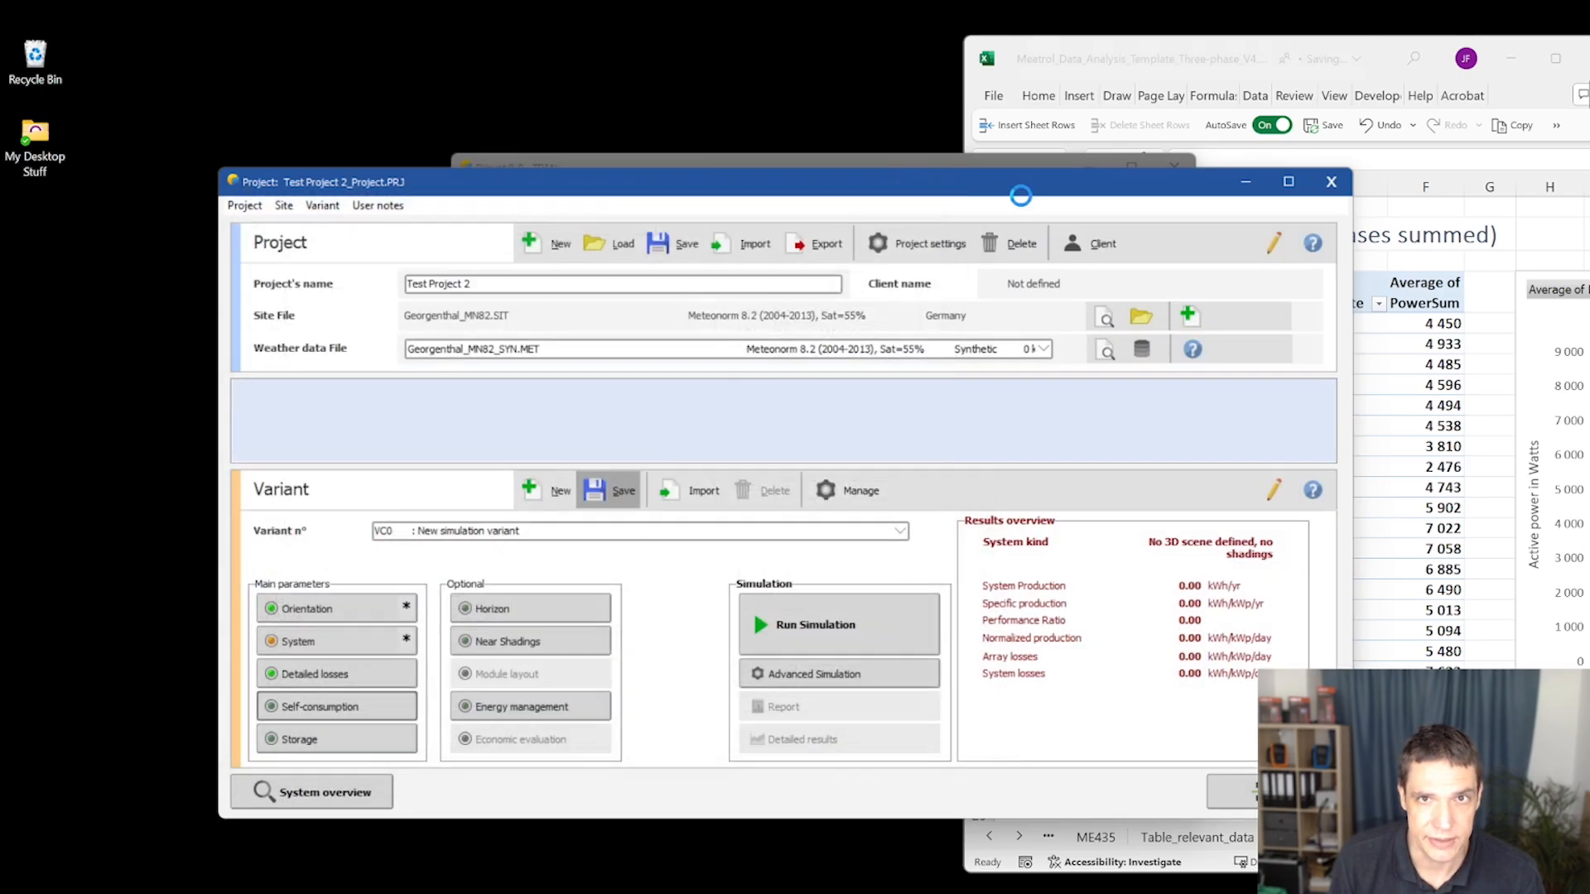
Move the project window clear of the Excel table and choose daily profiles as the self-consumption load profile
drag(1020, 178, 746, 178)
drag(393, 188, 474, 112)
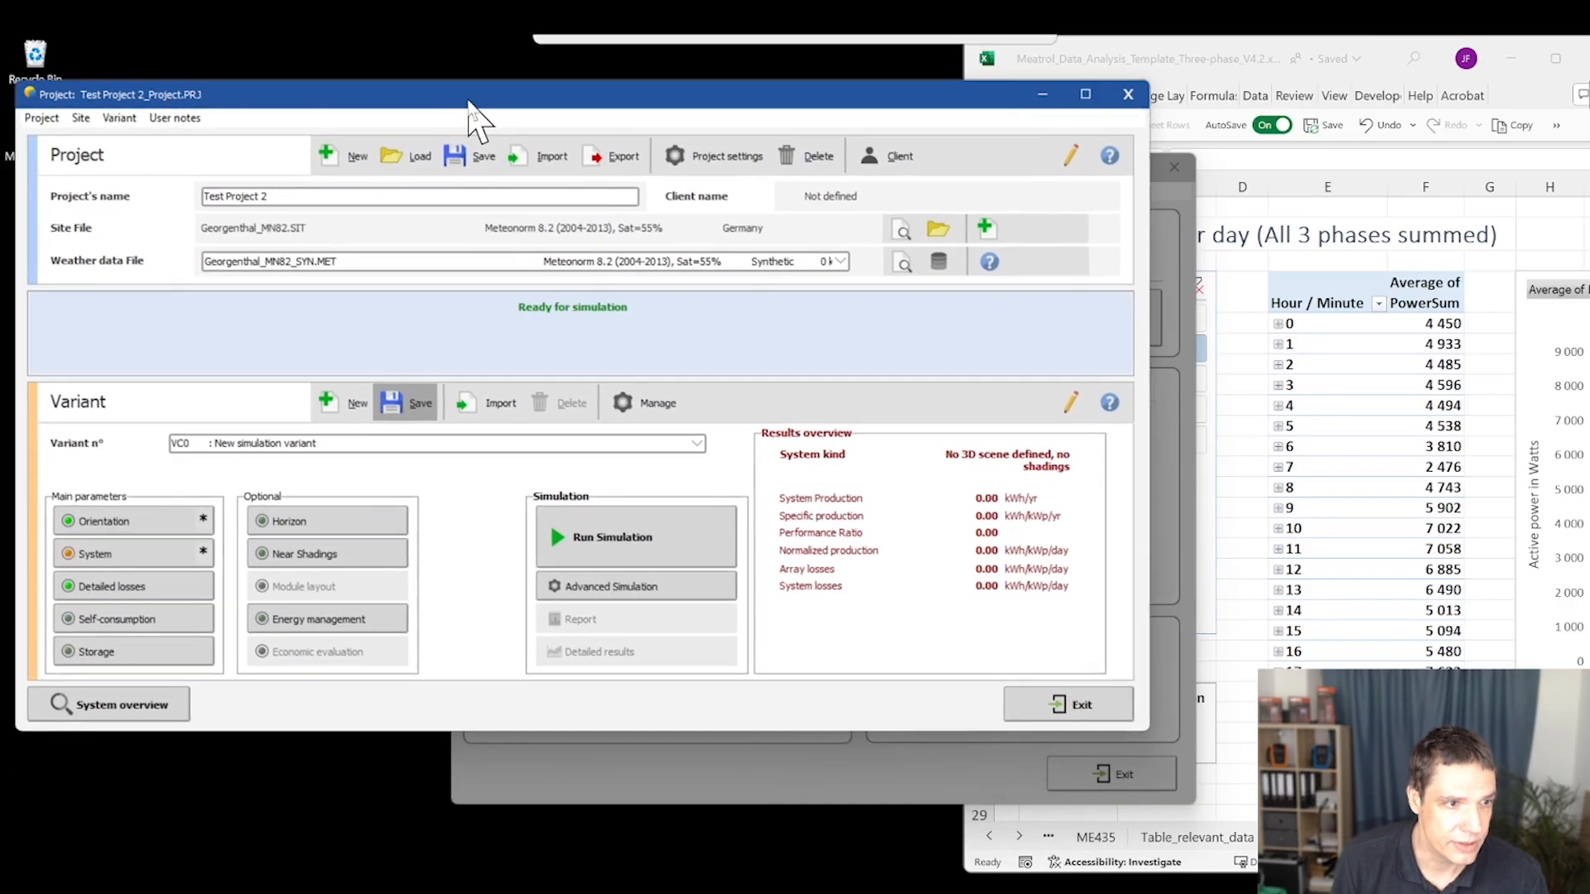
click(124, 617)
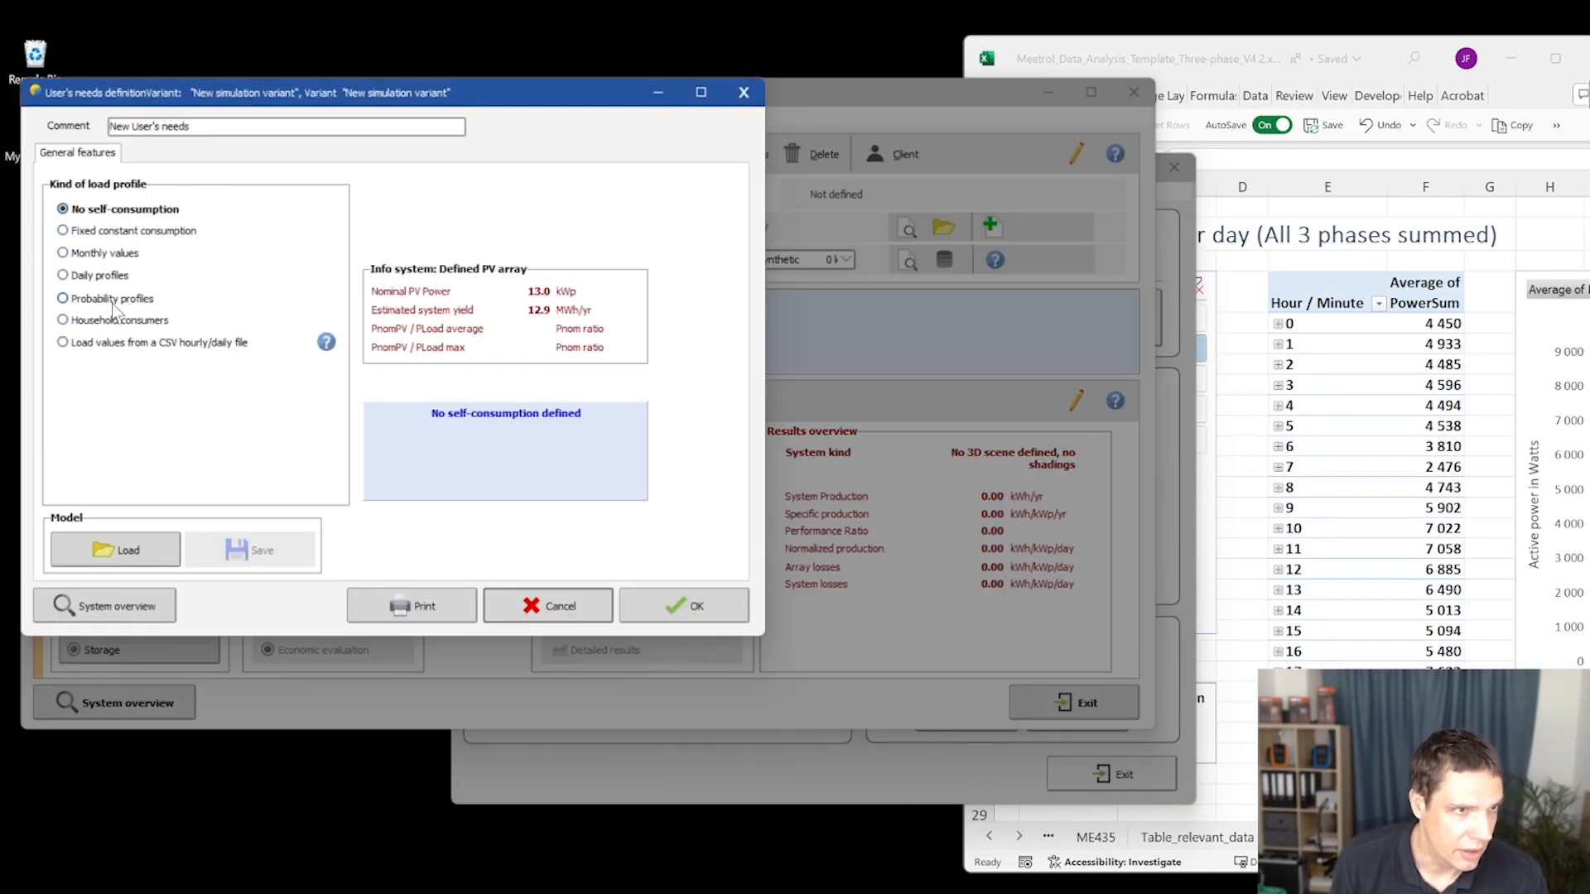
click(104, 278)
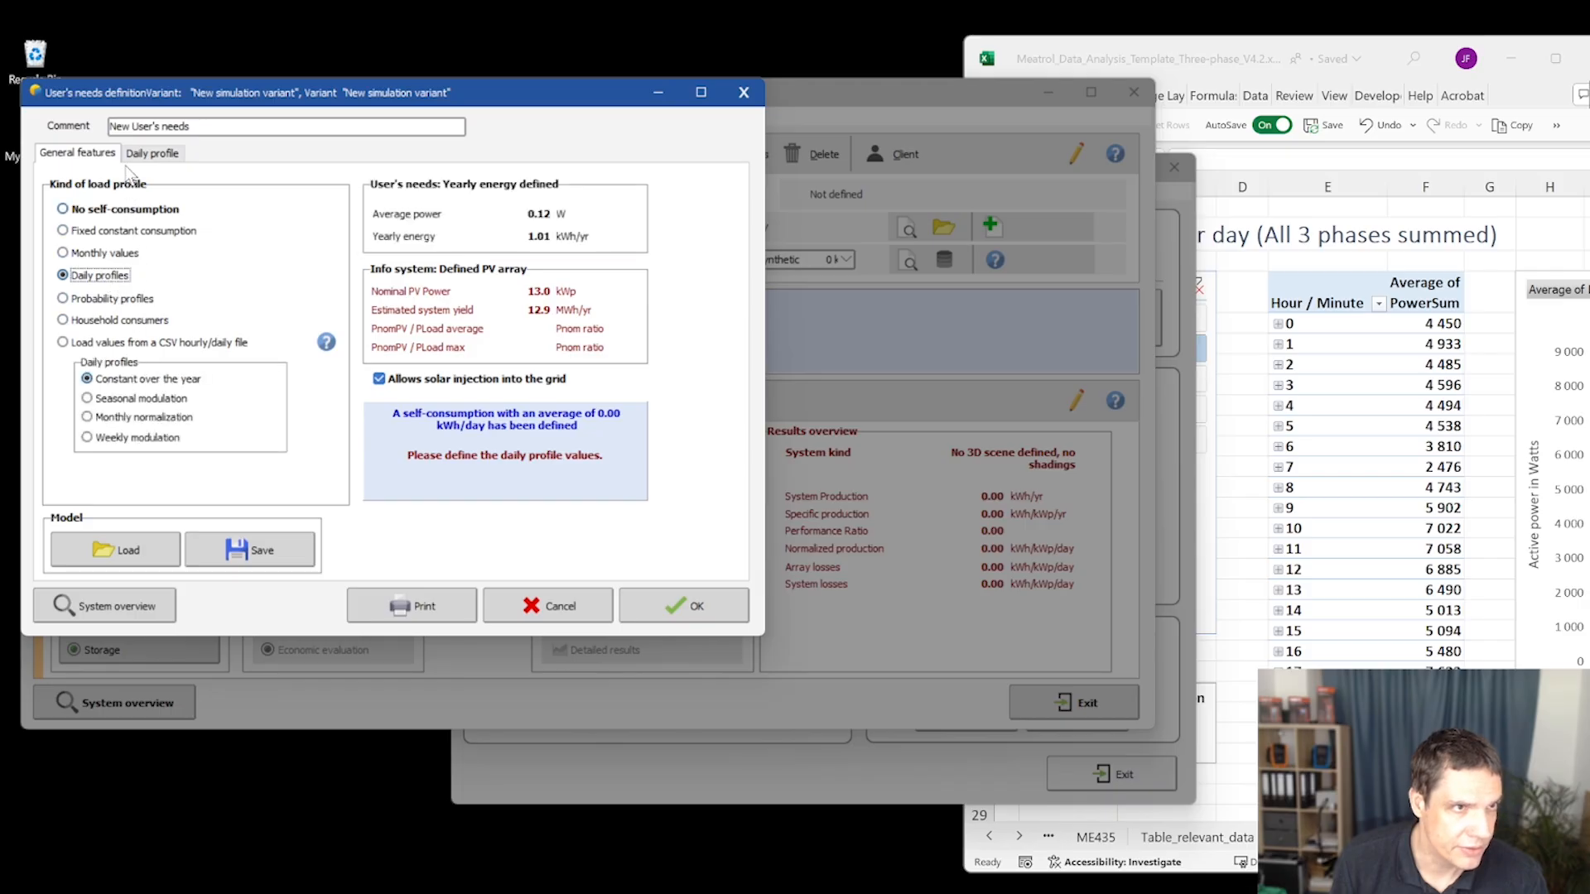
Change the daily profiles to weekly modulation with 5 working days and show the hourly values for working days
click(152, 154)
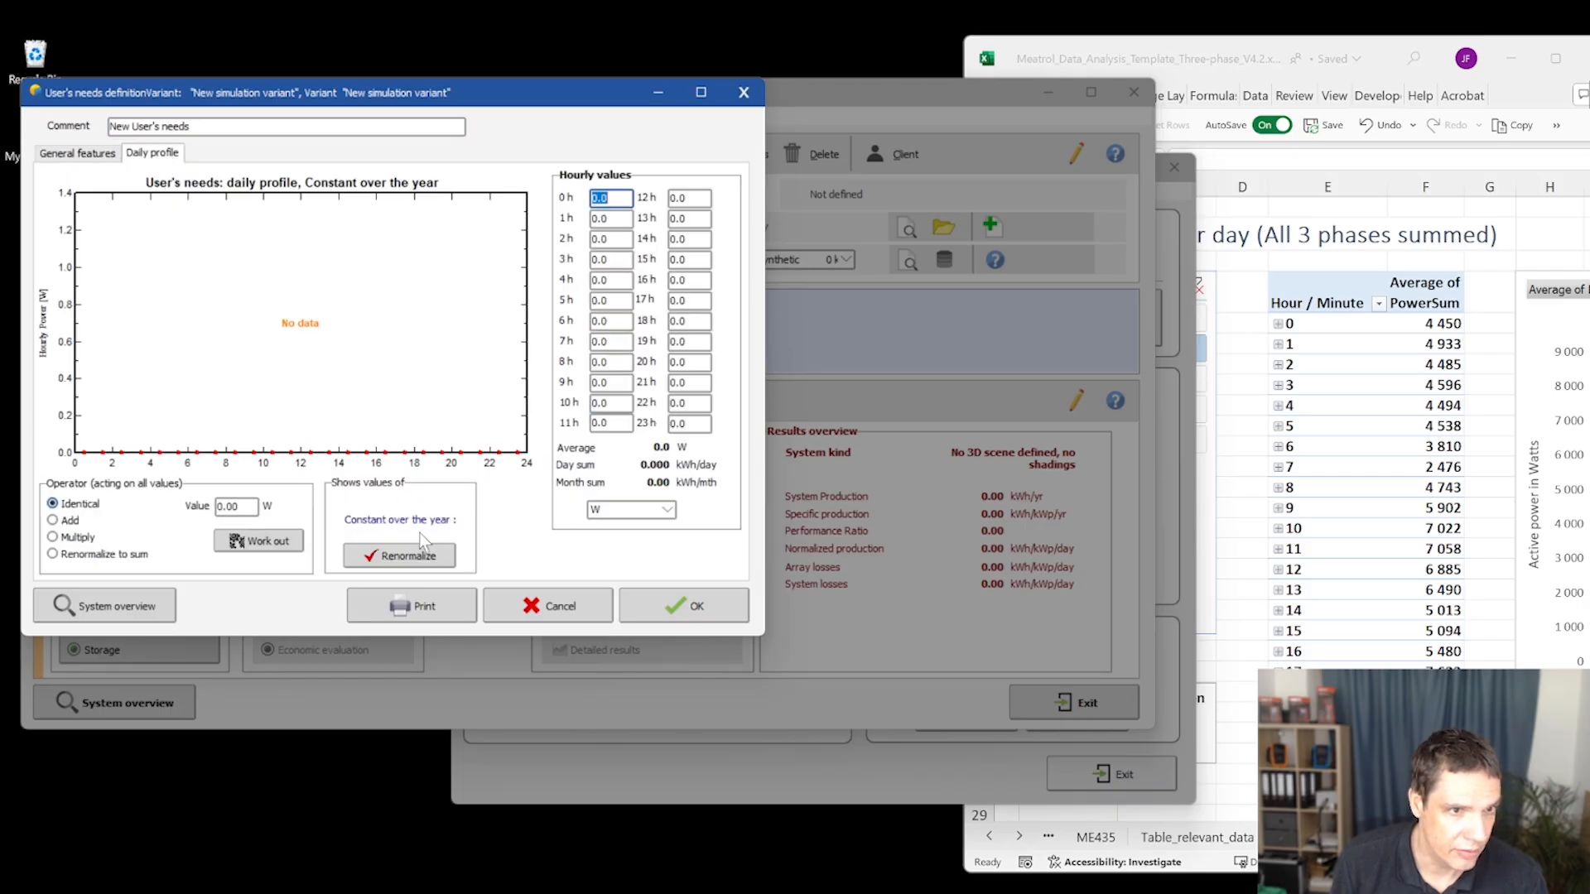
click(77, 153)
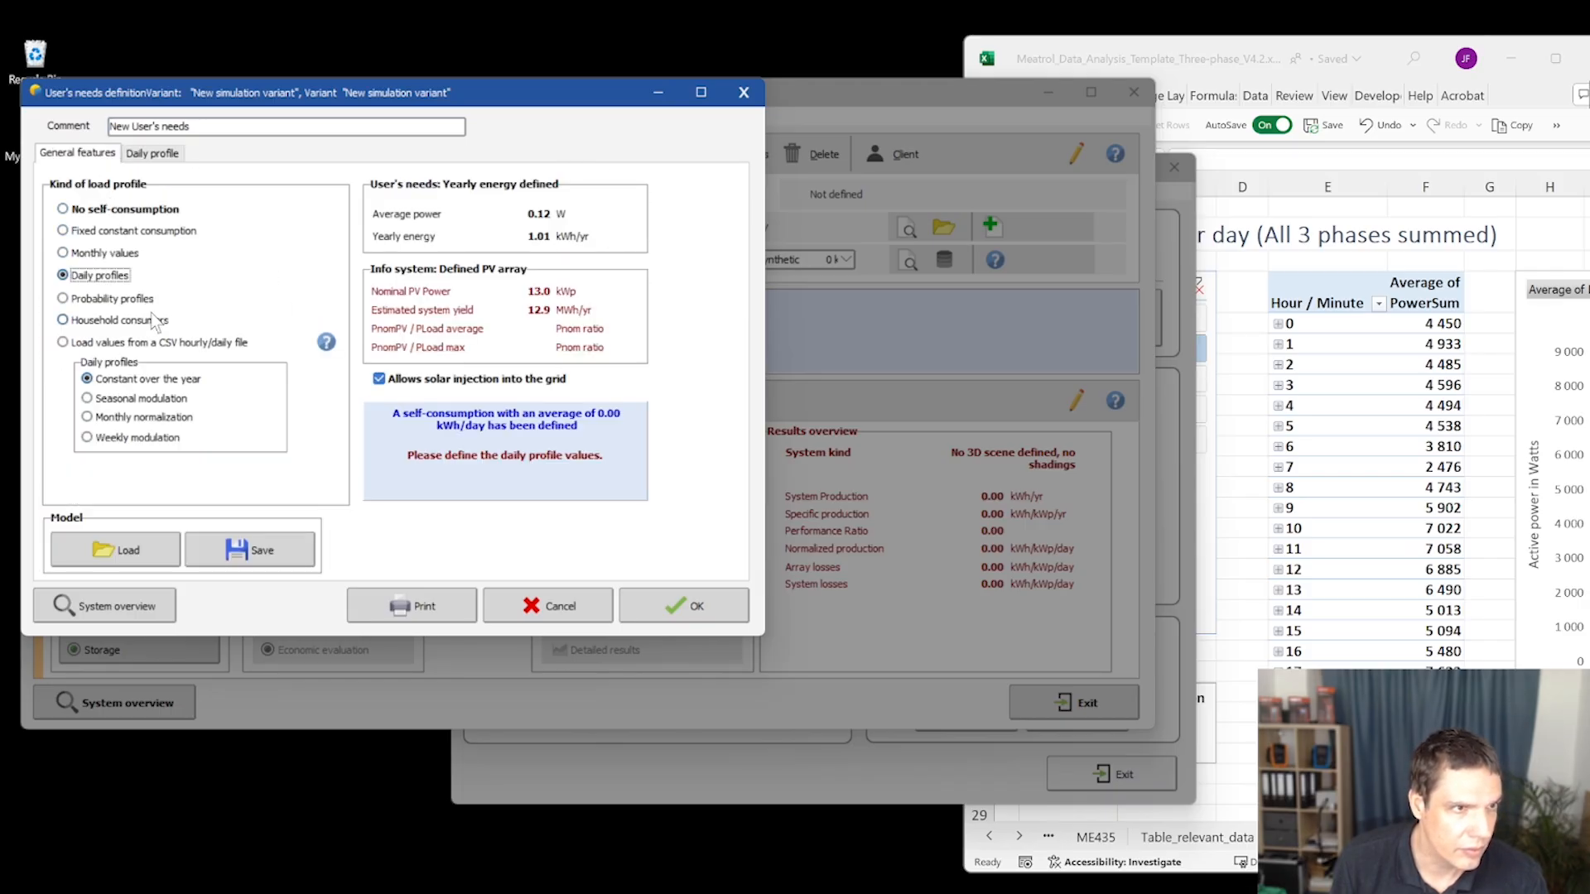
click(166, 439)
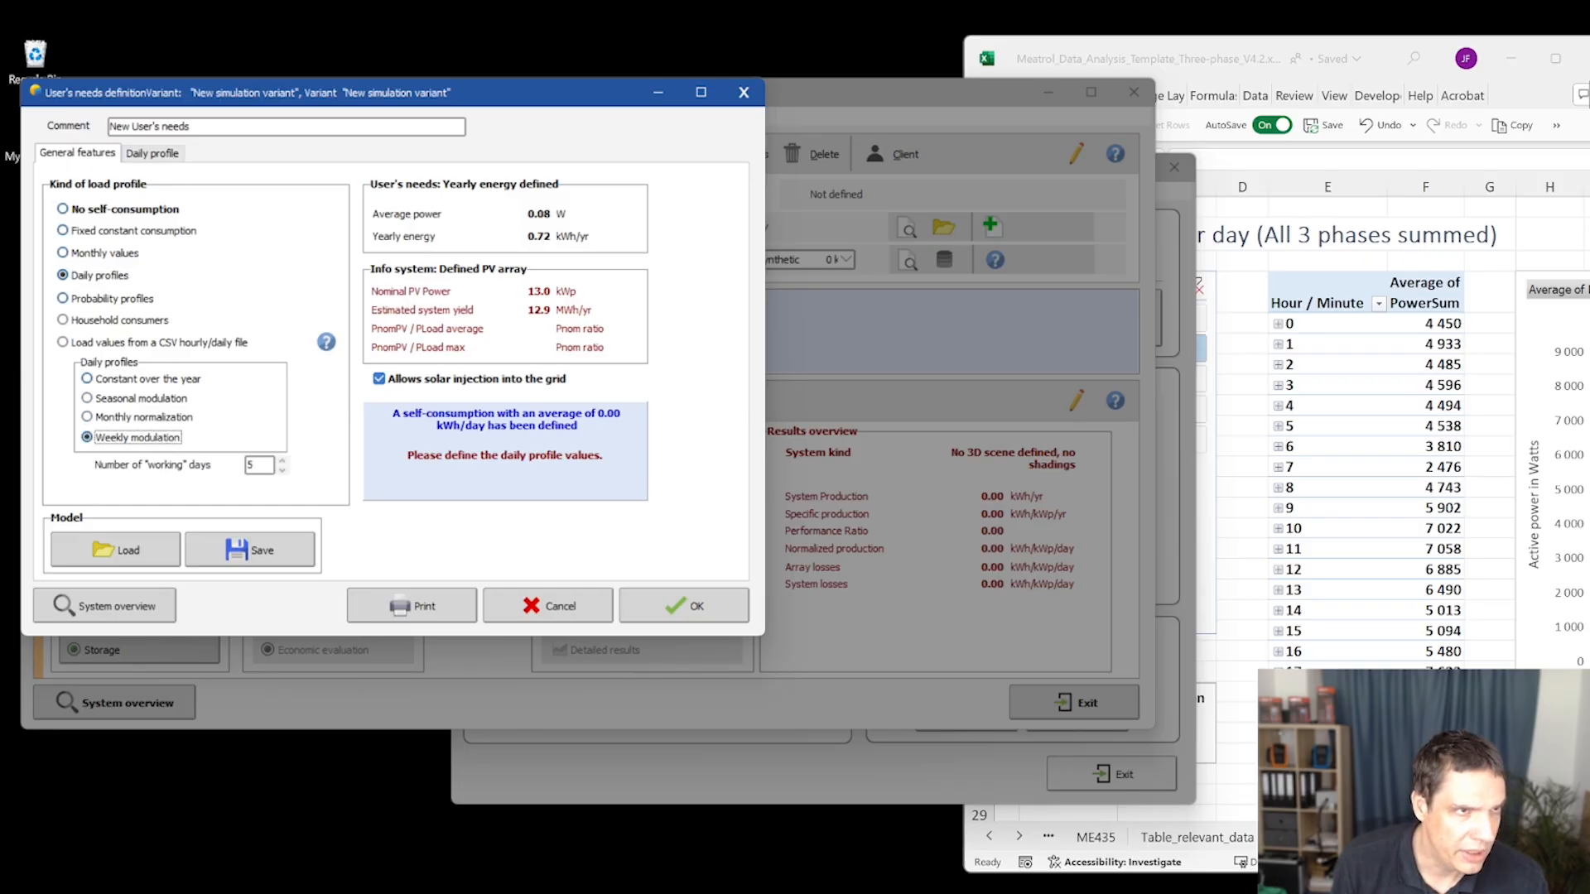
click(157, 155)
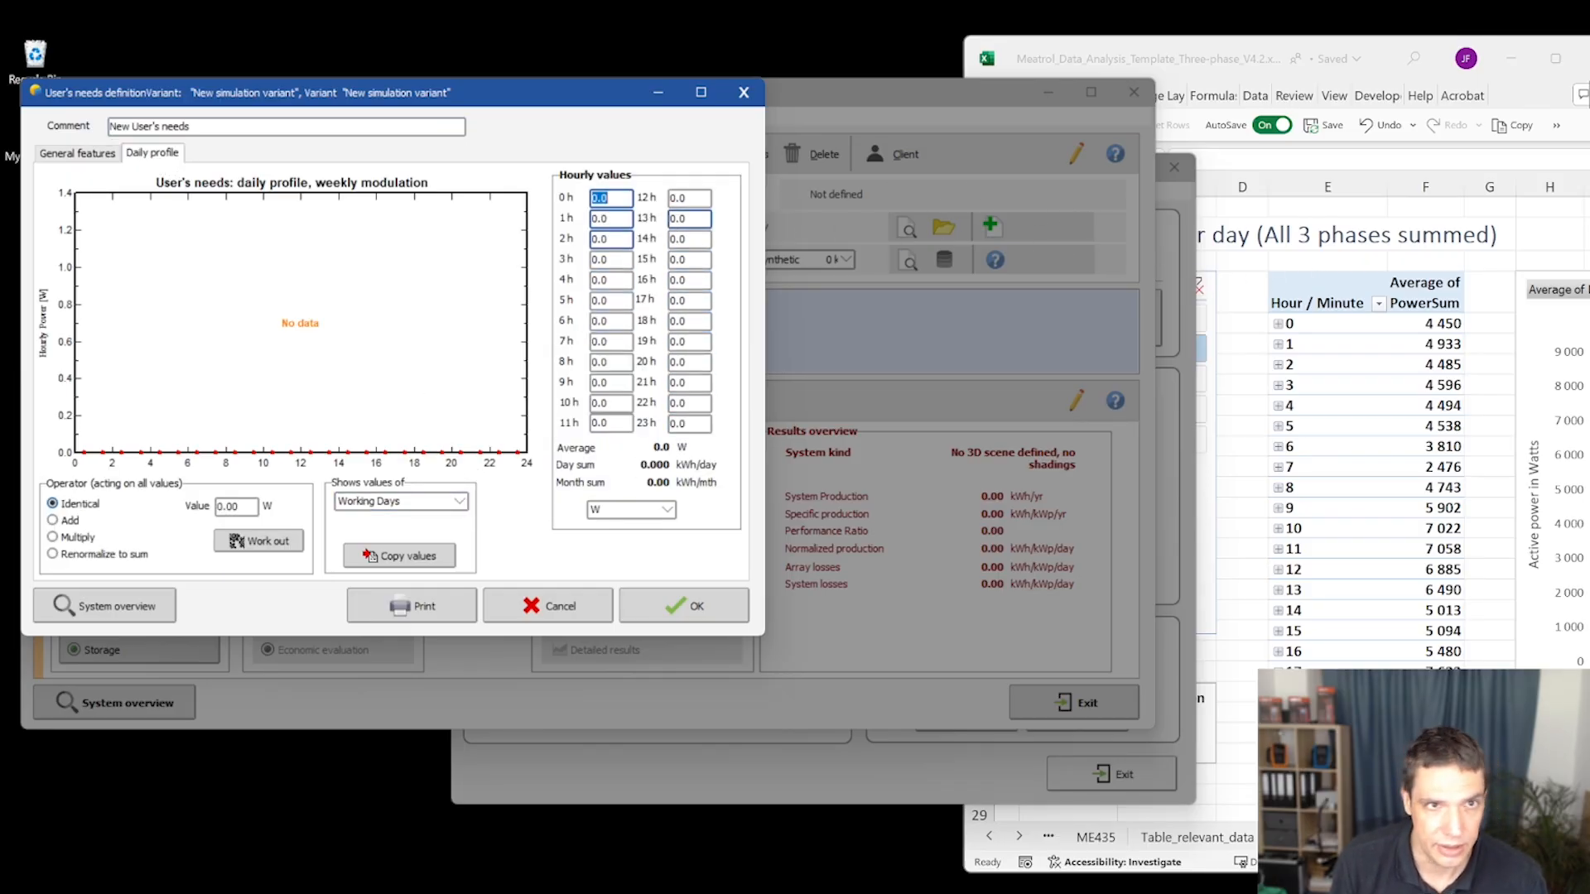
Enter the working-day hourly values for 0 h to 3 h: 4450, 4933, 4485 and 4596 W
click(620, 199)
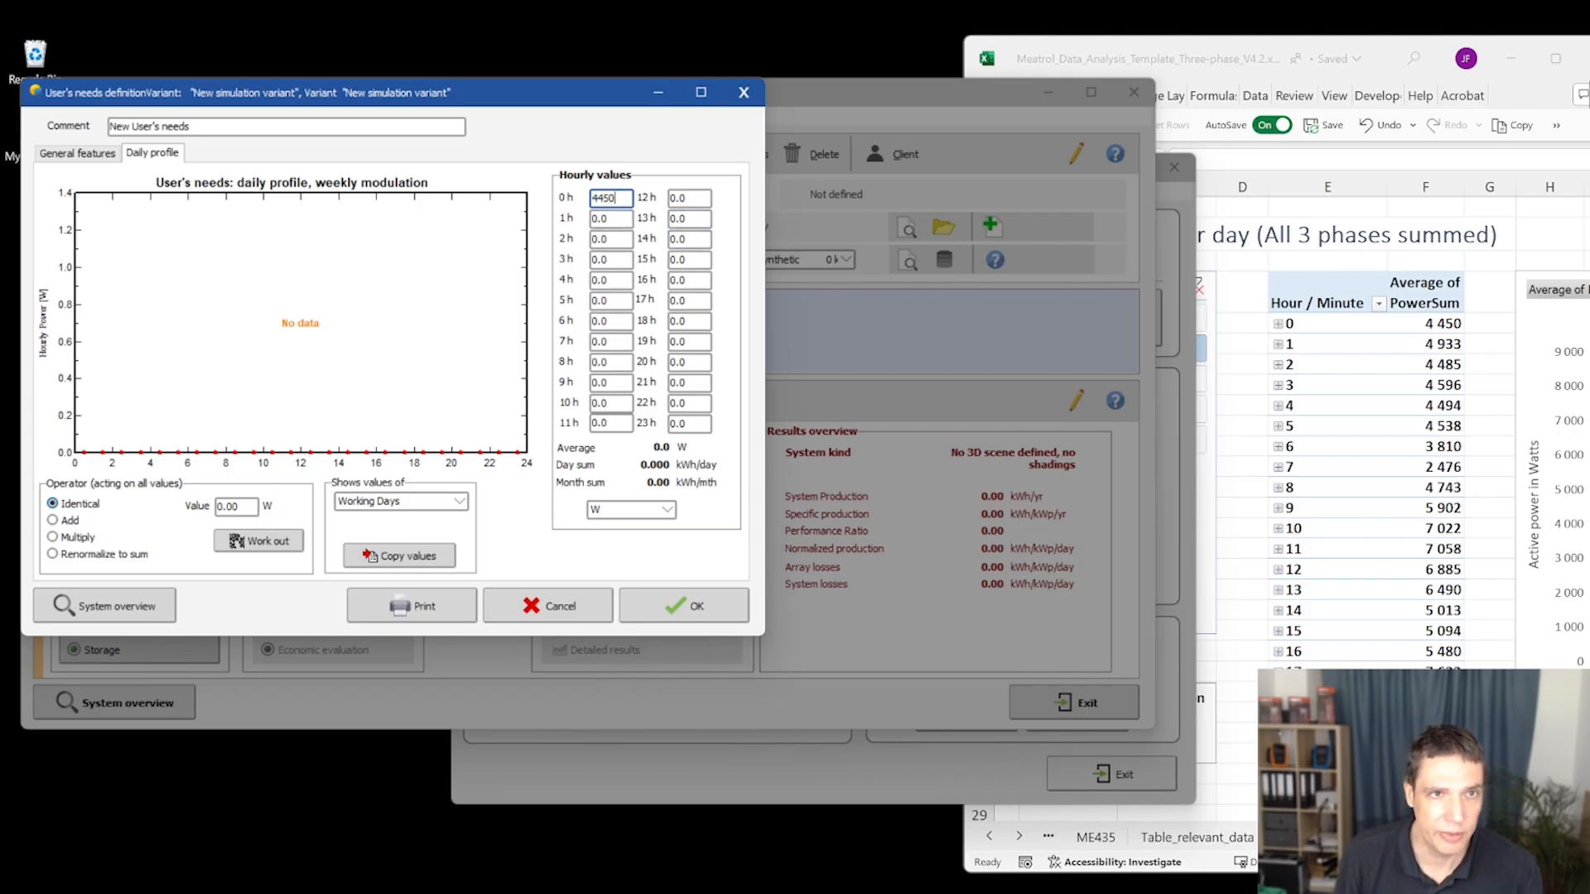
key(Tab)
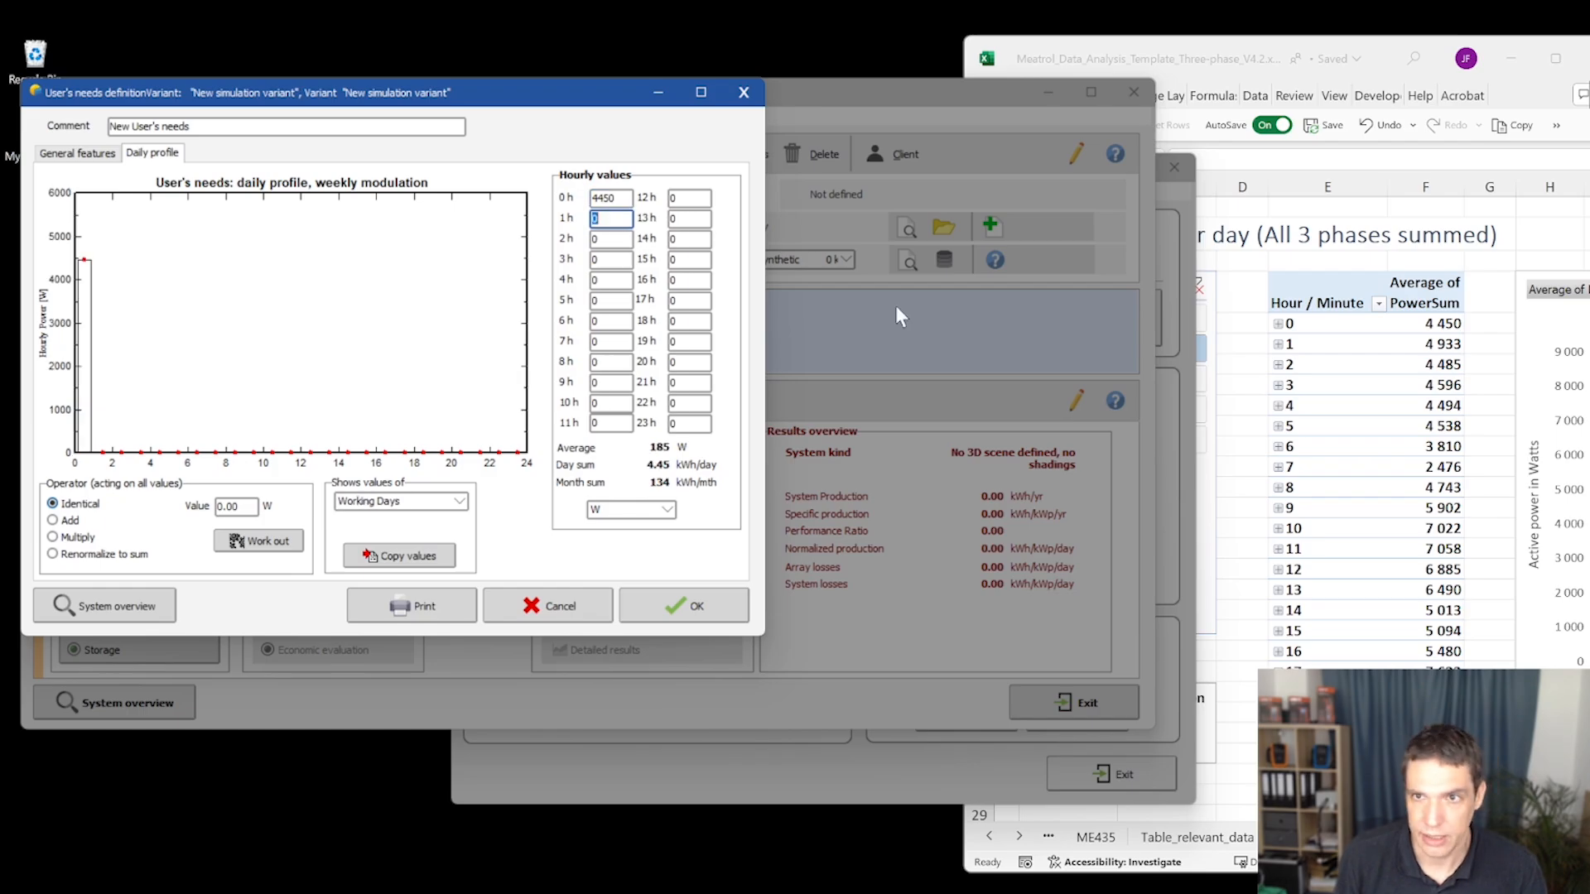
text(49)
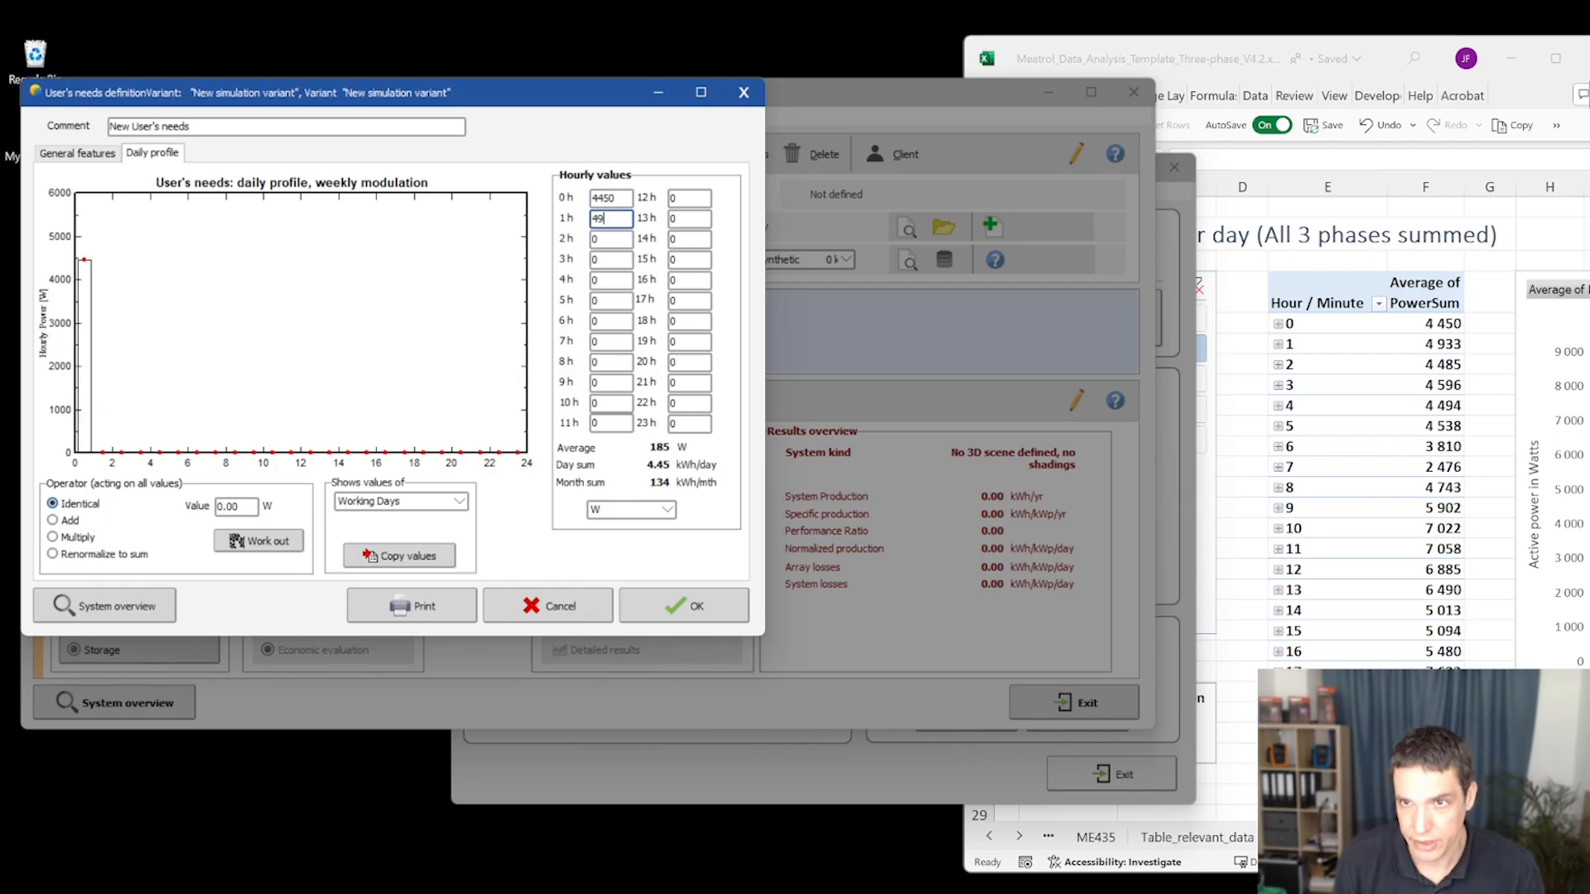
text(33)
key(Tab)
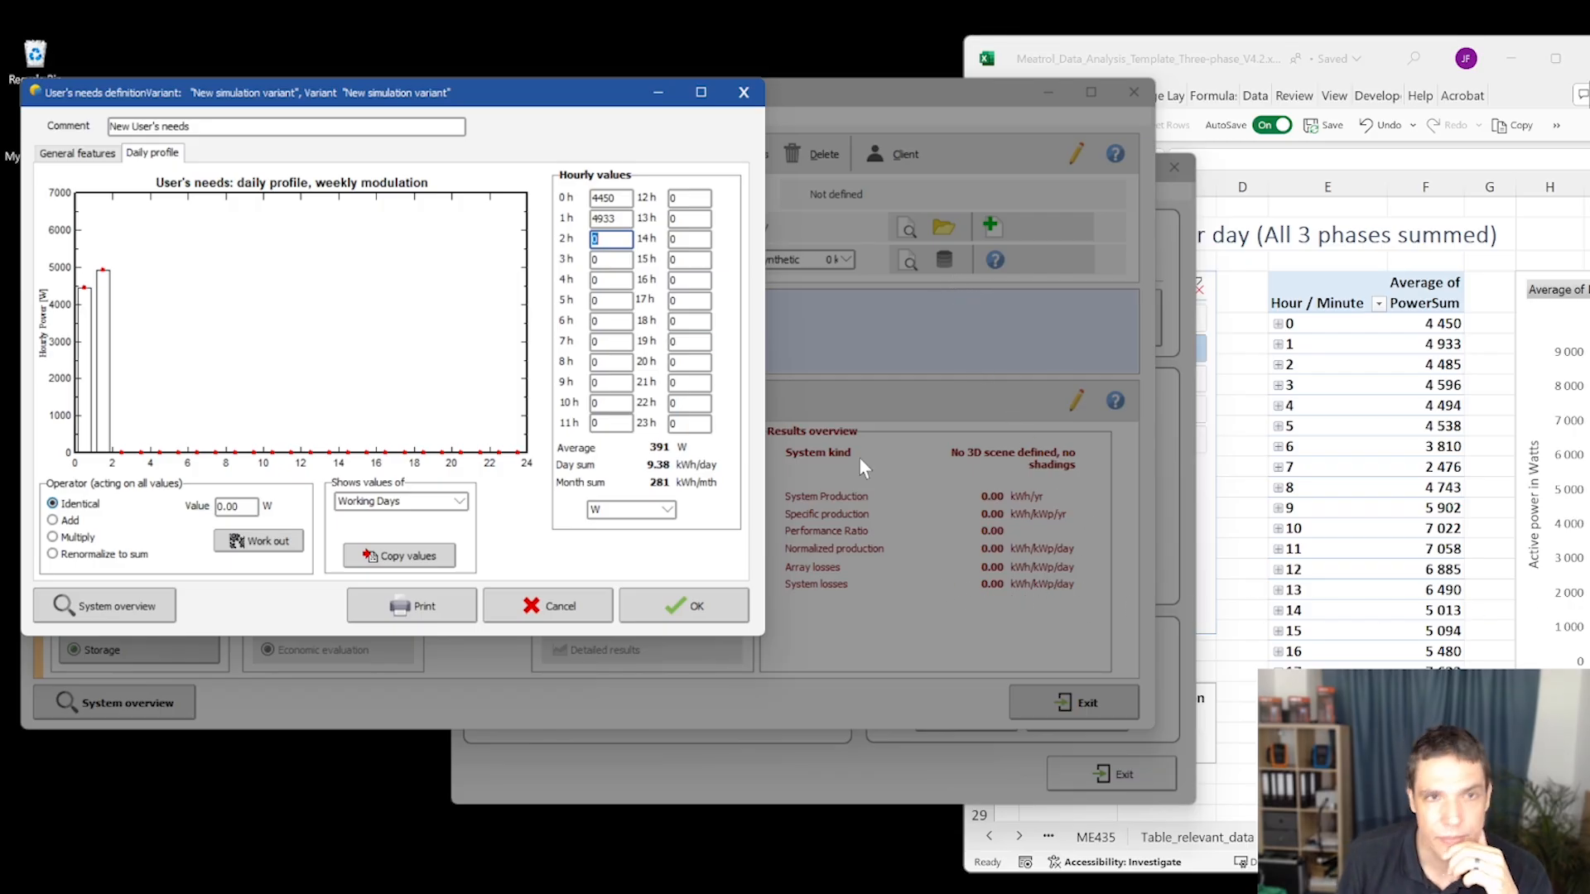
text(4485)
key(Tab)
text(4596)
key(Tab)
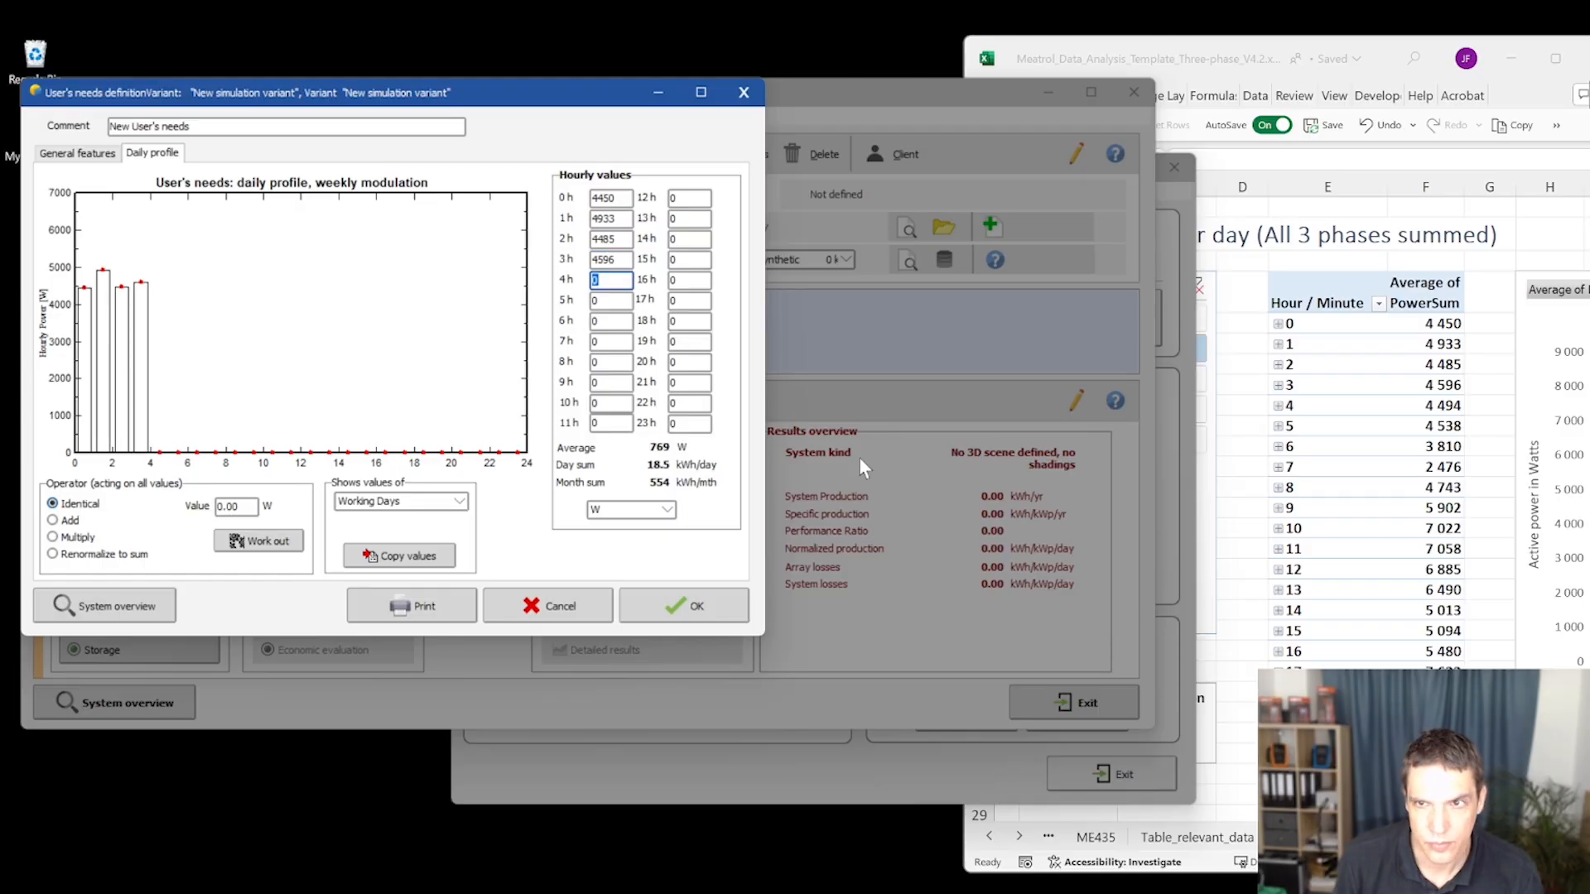
Enter the working-day hourly values for 4 h to 7 h: 4494, 4838, 3810 and 2476 W
text(4494)
key(Tab)
text(4838)
key(Tab)
text(3810)
key(Tab)
text(2476)
key(Tab)
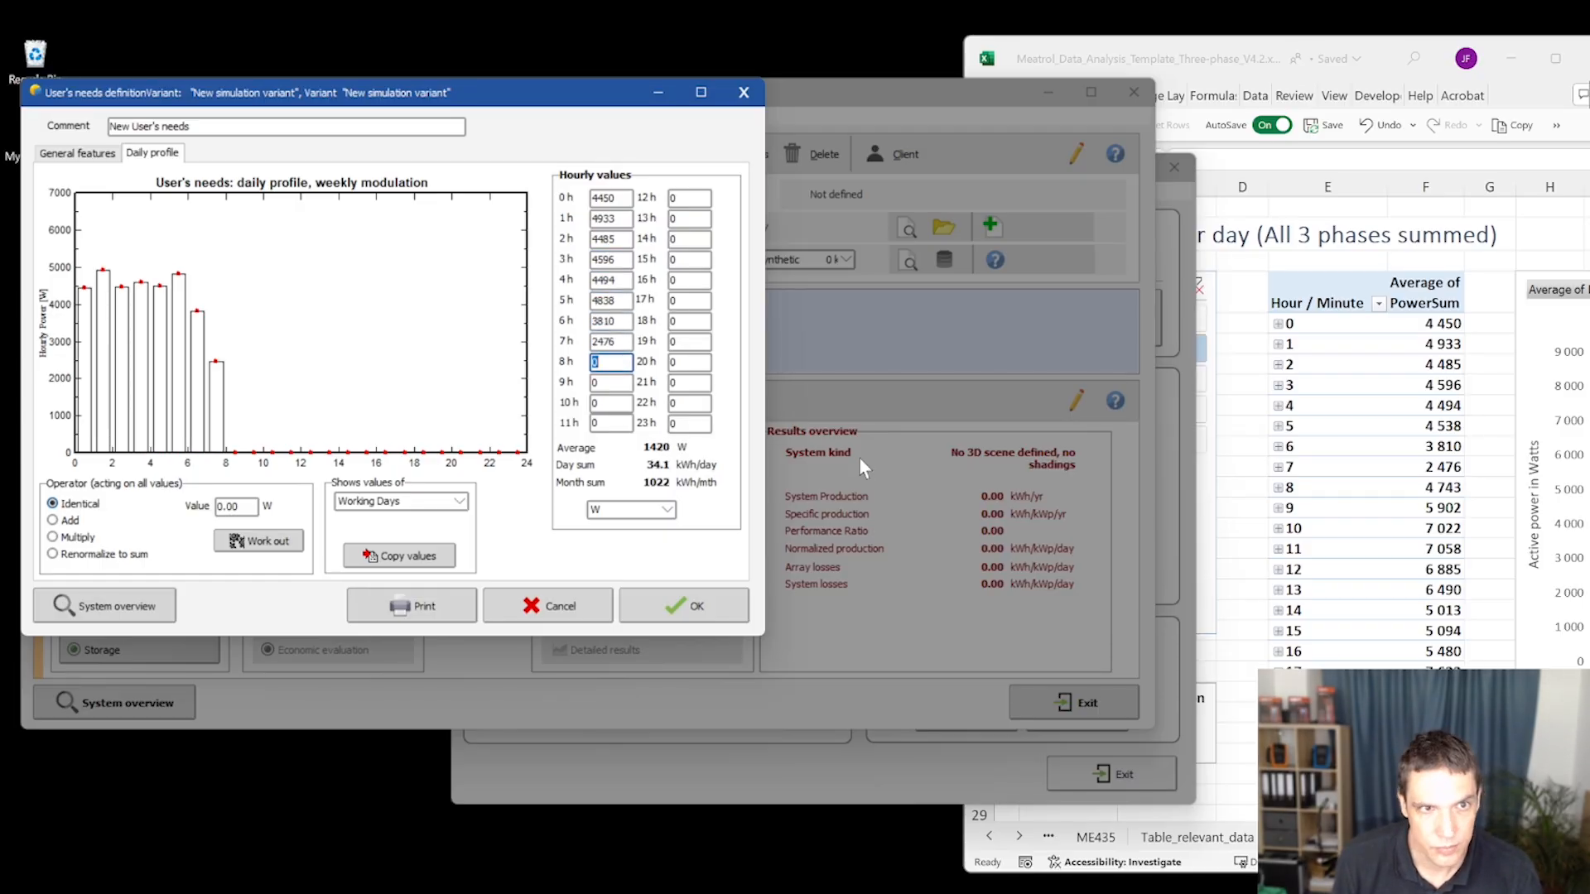
Enter the working-day hourly values for 8 h to 11 h: 4743, 5902, 7022 and 7058 W
text(4743)
key(Tab)
text(5902)
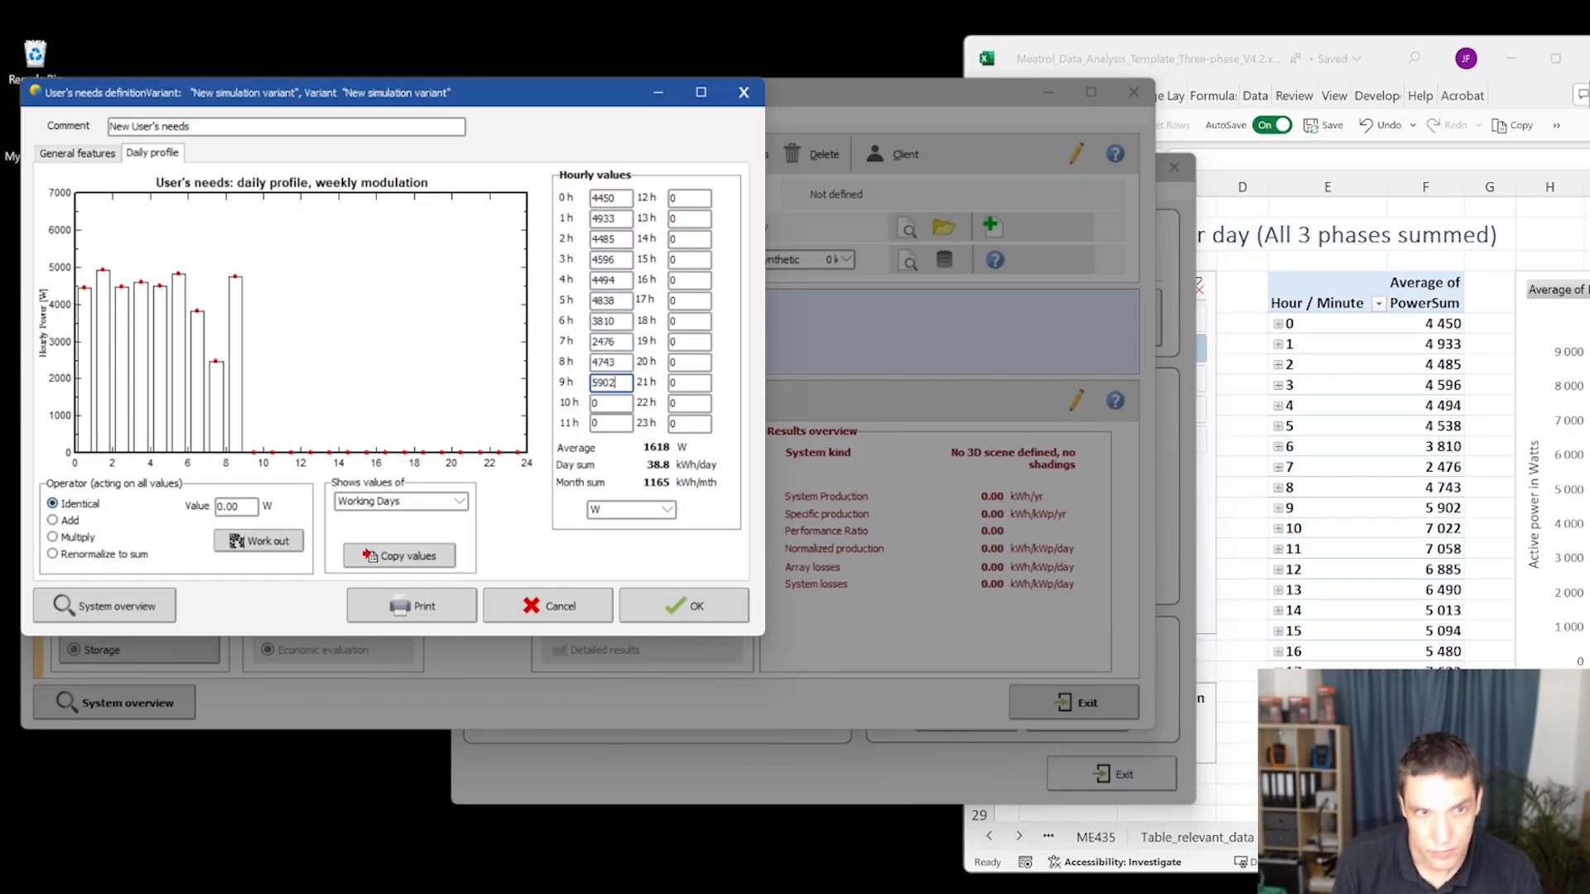
key(Tab)
text(7022)
key(Tab)
text(7058)
key(Tab)
Enter the working-day hourly values for 12 h to 15 h: 6885, 6490, 5013 and 5094 W
text(6885)
key(Tab)
text(6490)
key(Tab)
text(5013)
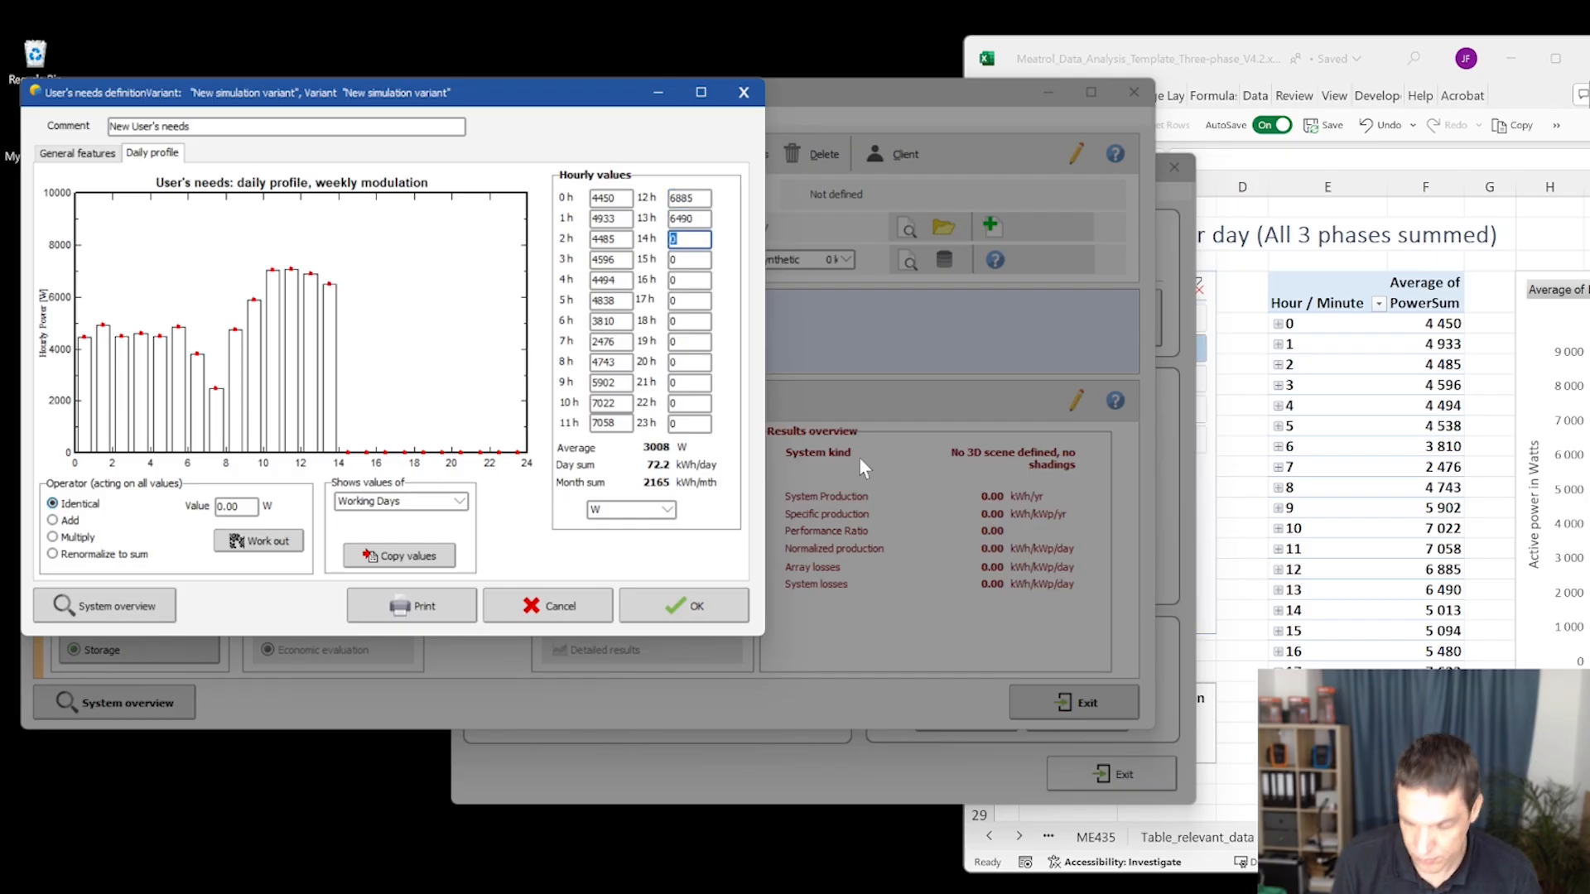
key(Tab)
text(5094)
key(Tab)
Enter the working-day hourly values for 16 h to 19 h: 5480, 7632, 5947 and 6600 W
text(5480)
key(Tab)
text(7632)
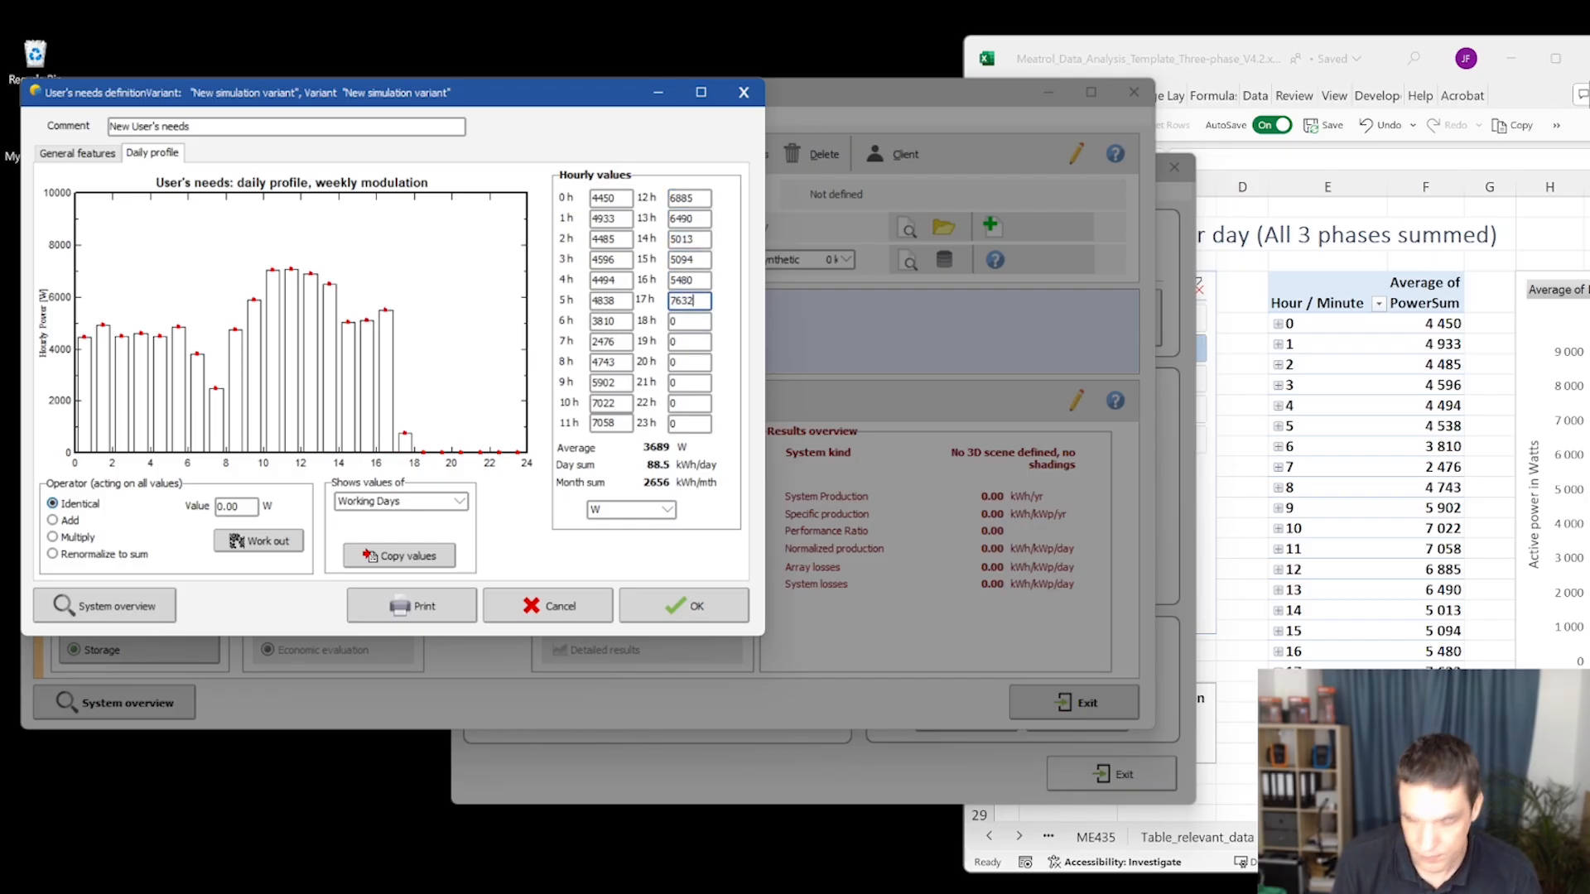
key(Tab)
text(5947)
key(Tab)
text(6600)
key(Tab)
Enter the working-day hourly values for 20 h to 23 h: 6574, 4381, 3767 and 3729 W
text(6574)
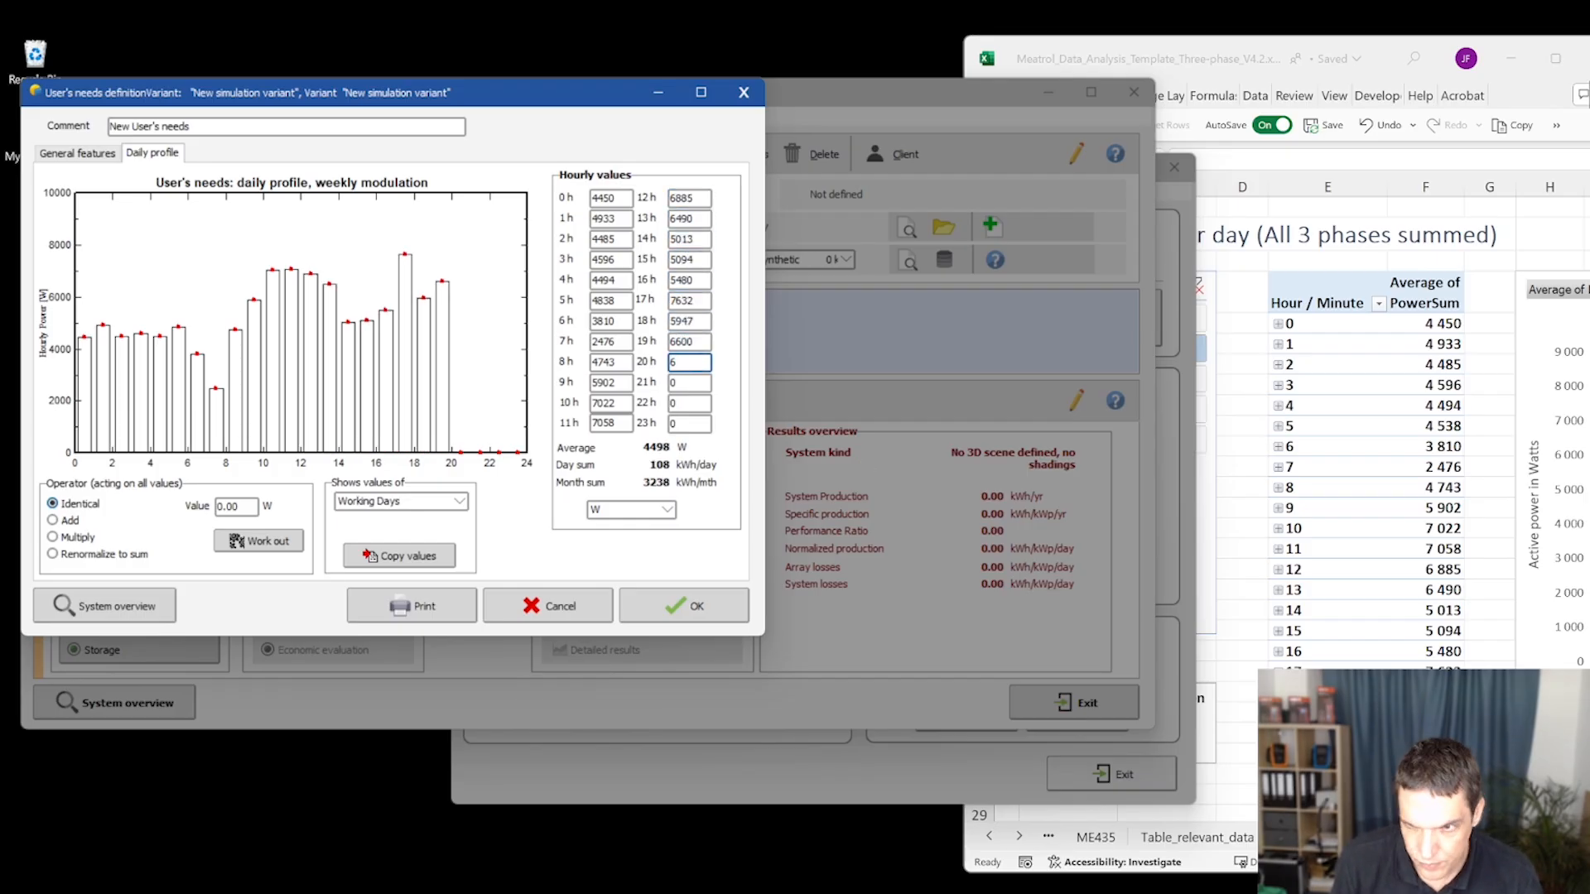
key(Tab)
text(4381)
key(Tab)
text(3767)
key(Tab)
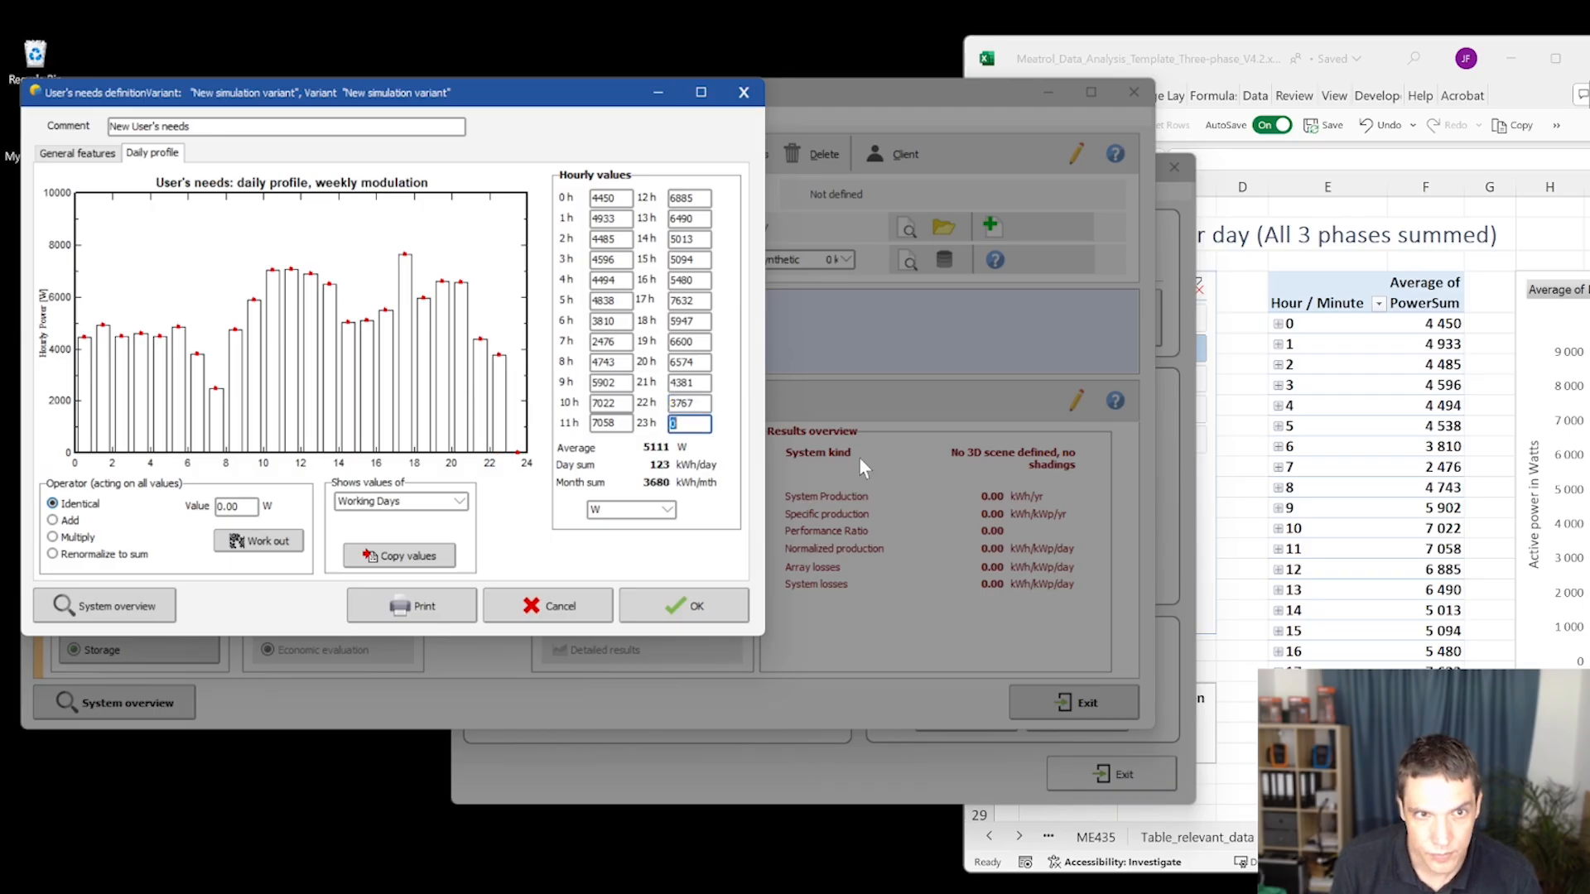
text(3729)
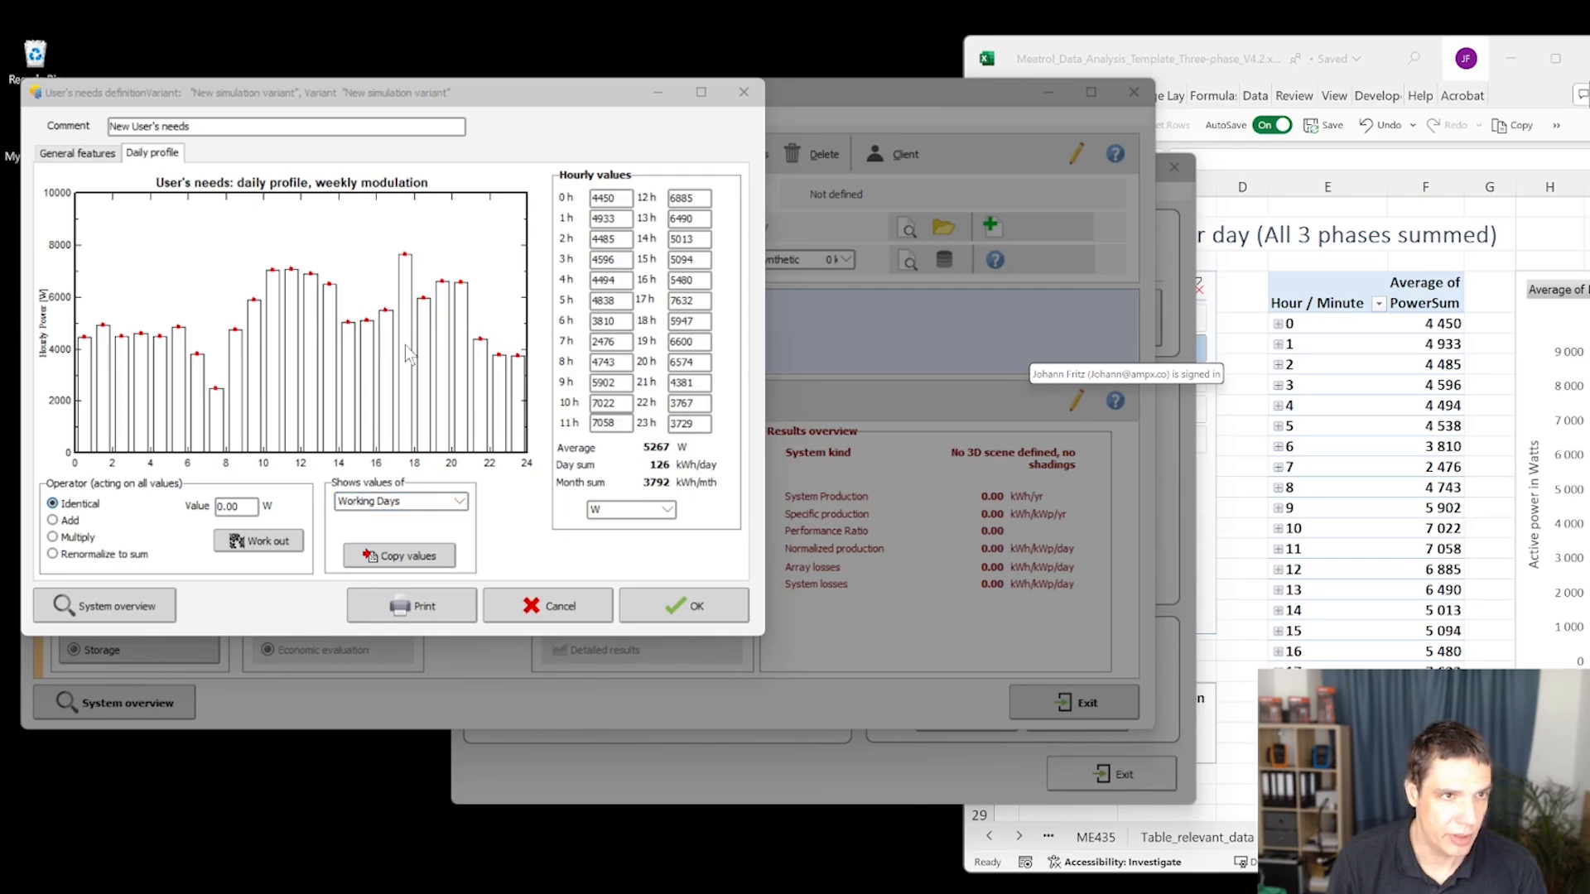
Show the week-end values of the daily profile, and switch to Excel to display the hourly power for 2025/02/10
click(458, 501)
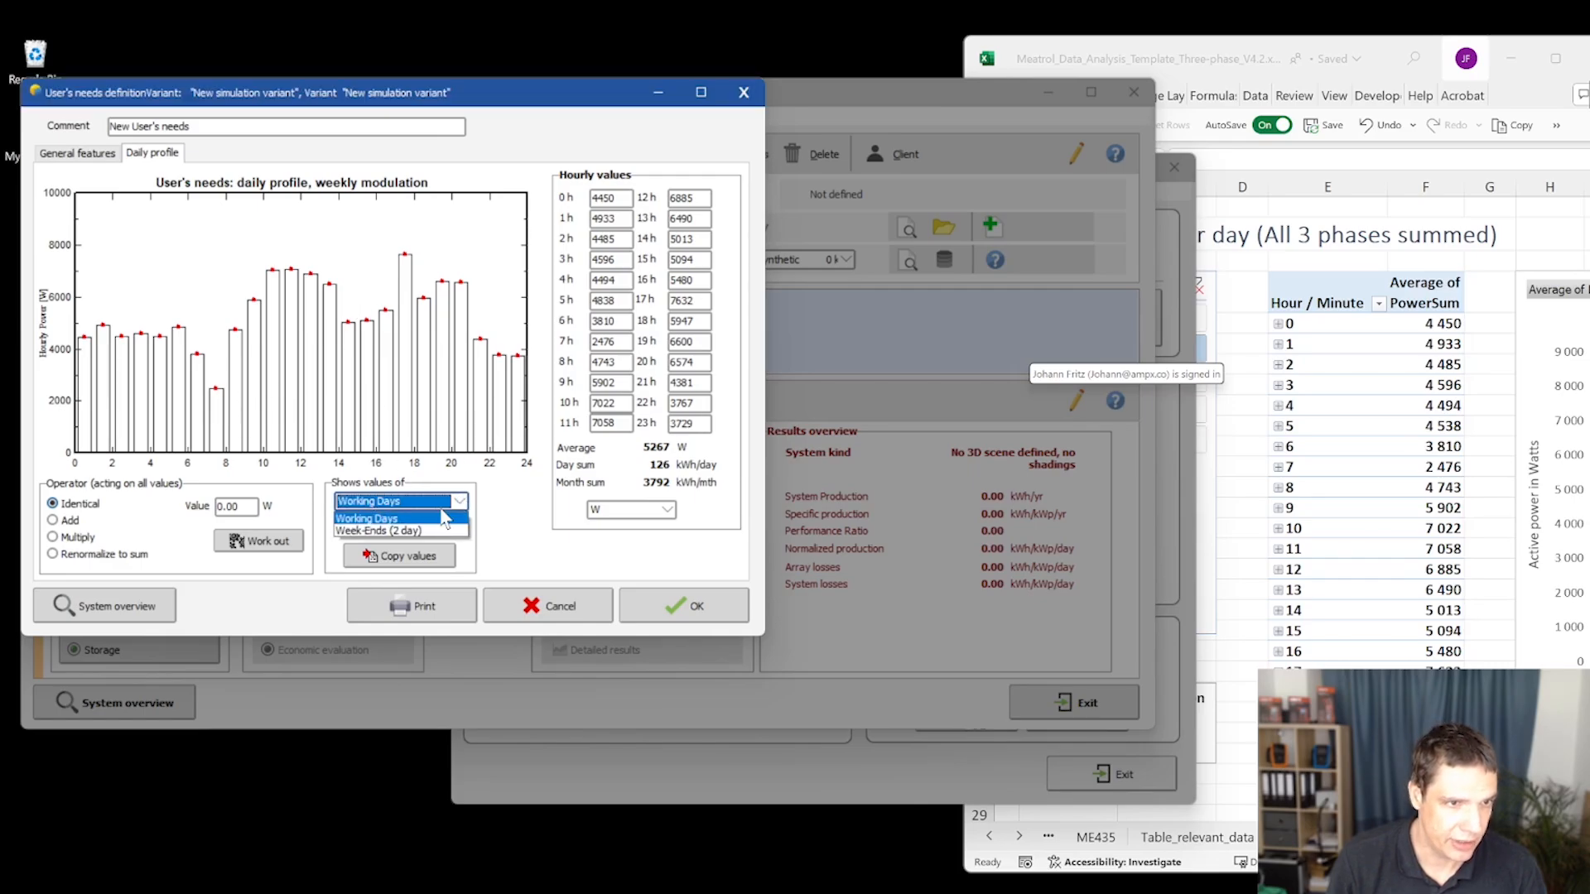
click(434, 530)
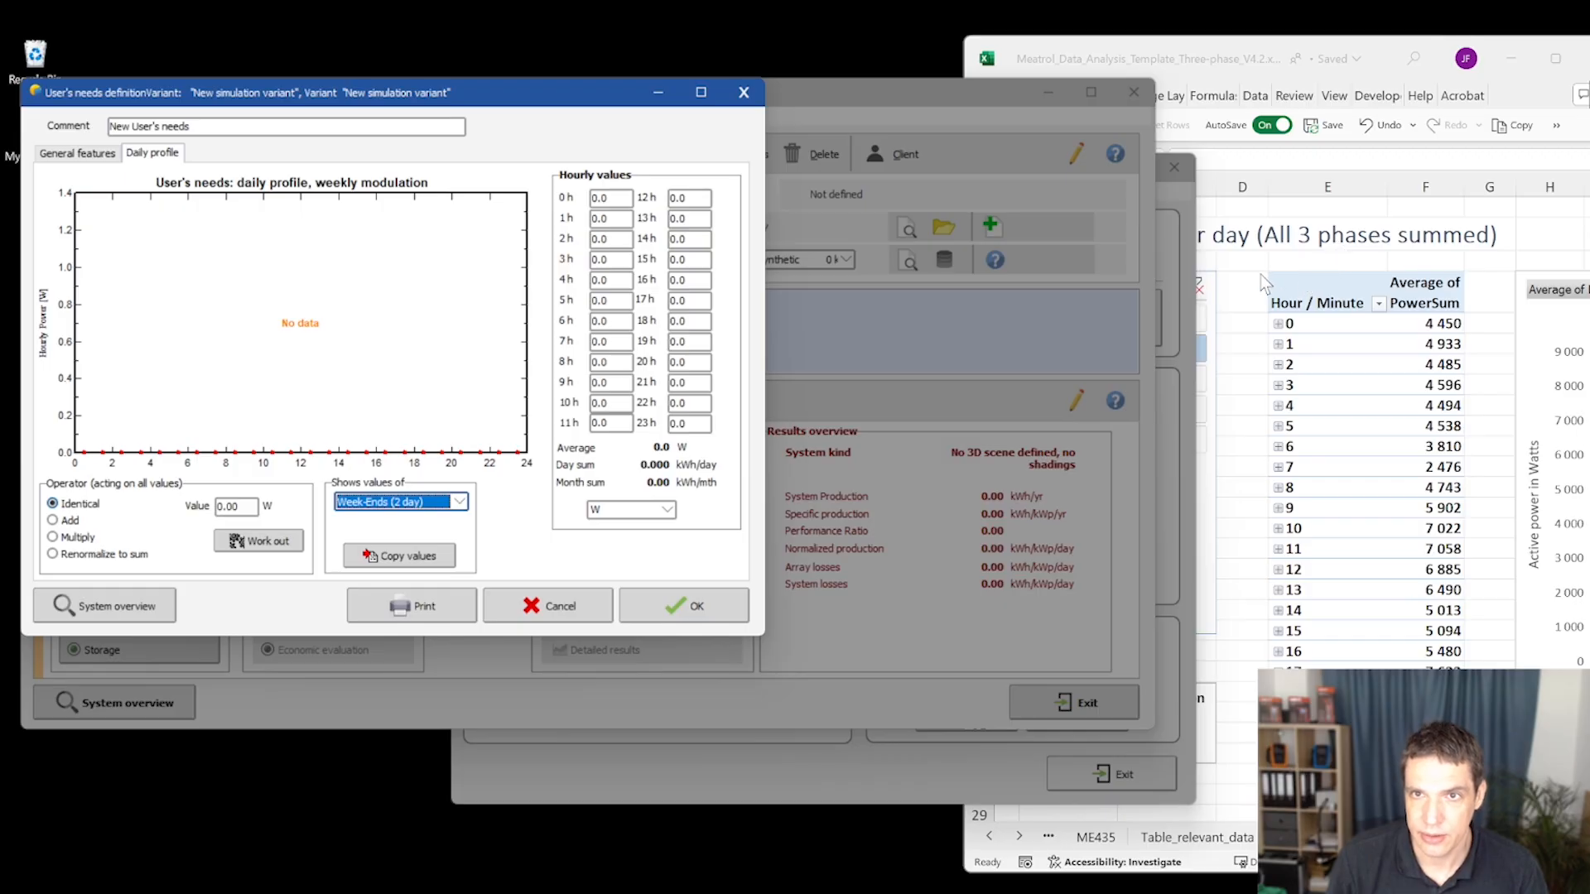
click(1242, 385)
click(1113, 382)
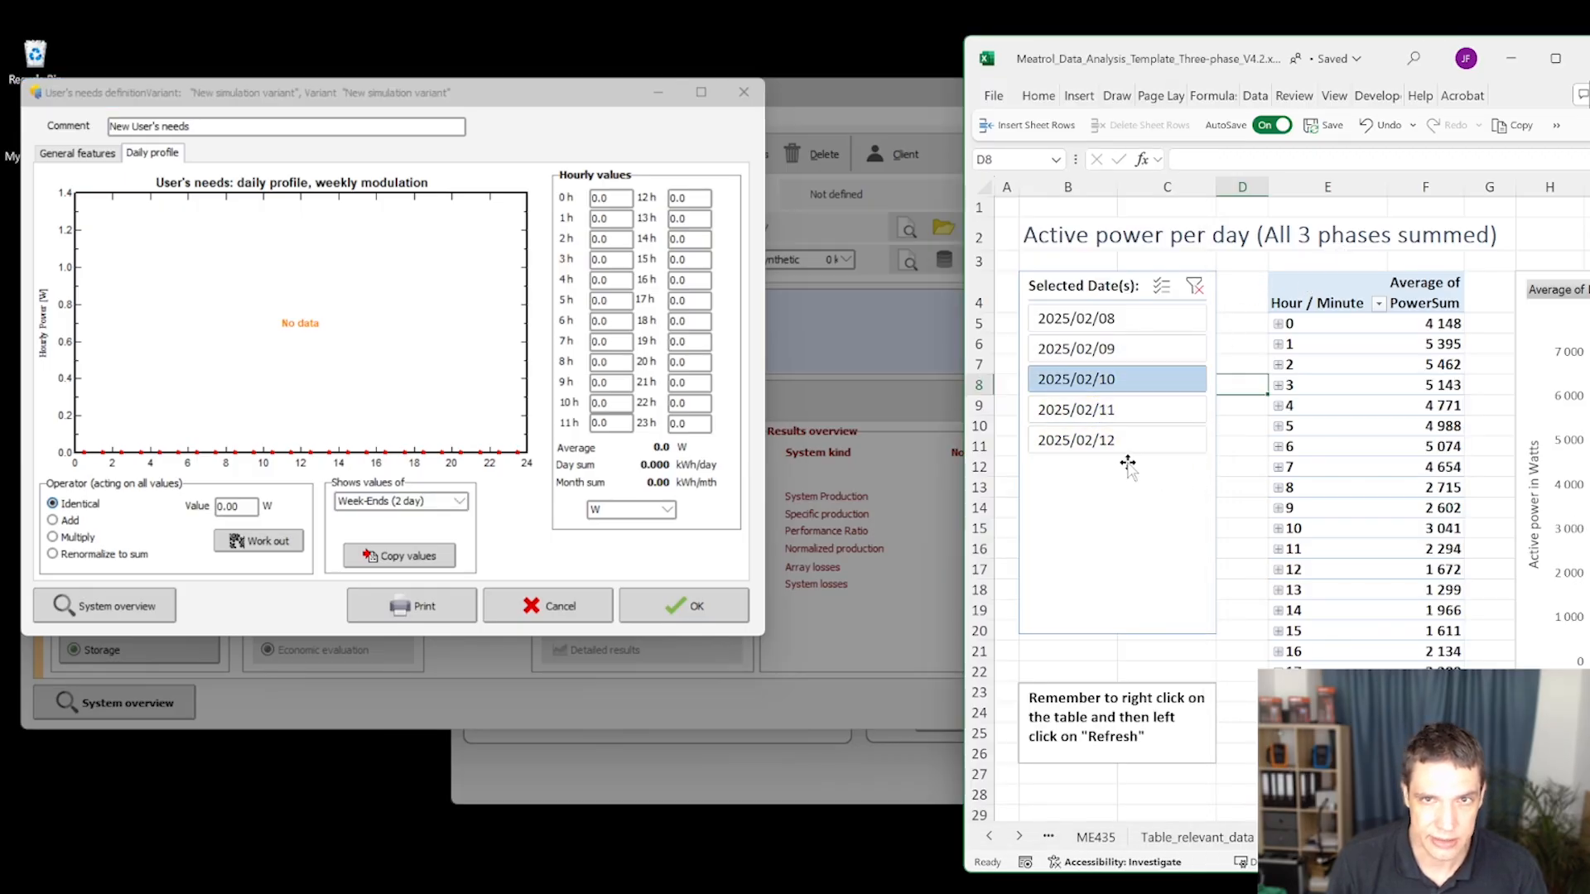
Back in PVsyst, enter the week-end hourly values for 0 h to 3 h: 4148, 5395, 5462 and 5143 W
click(592, 219)
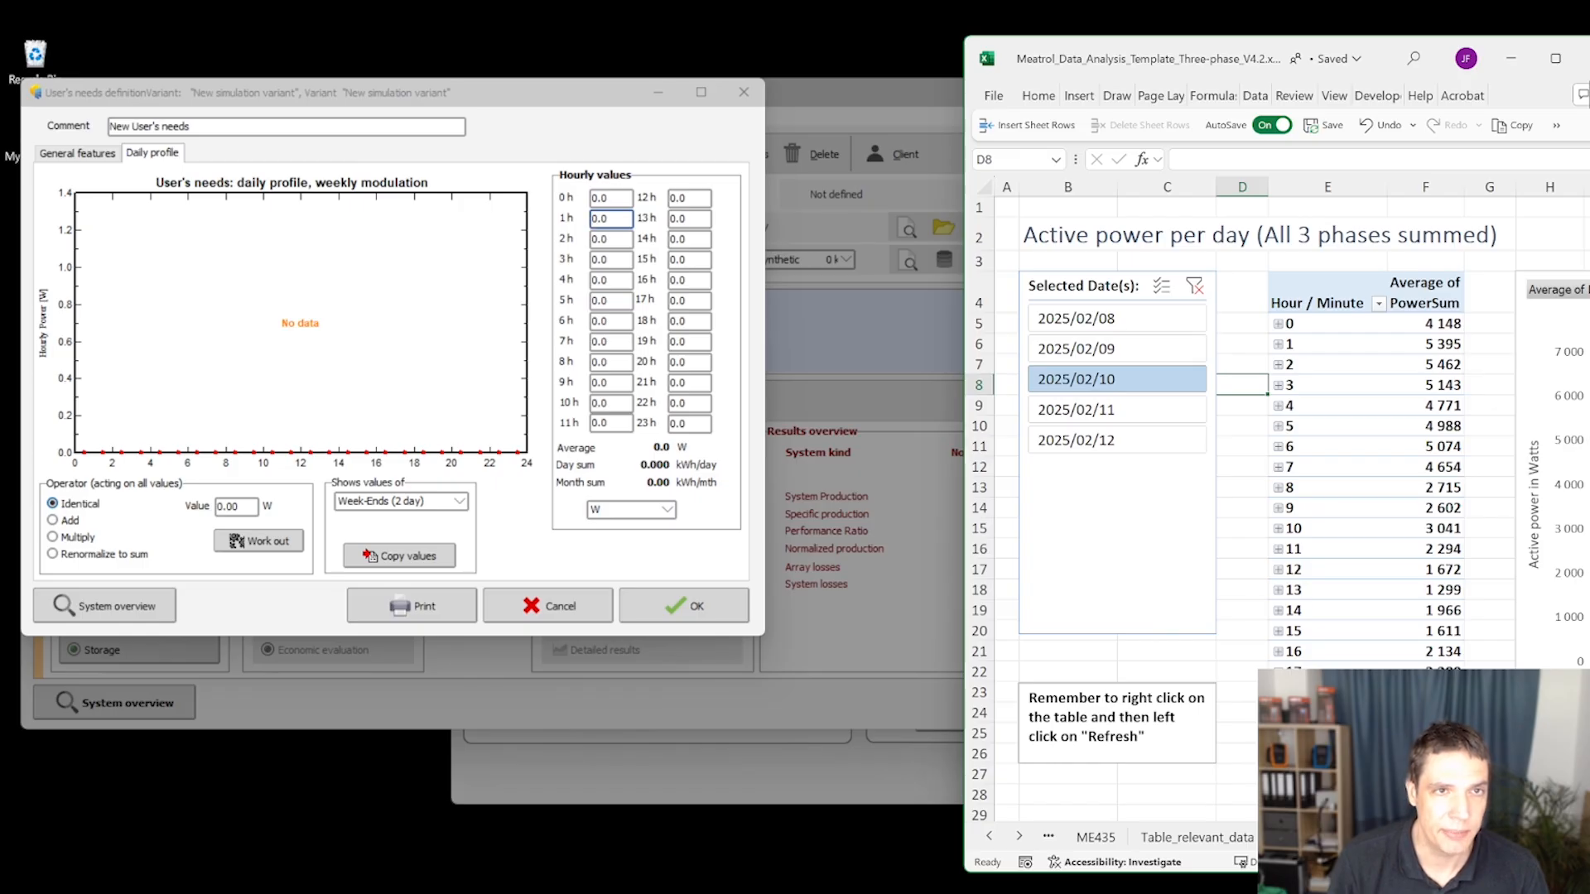
click(611, 219)
click(611, 199)
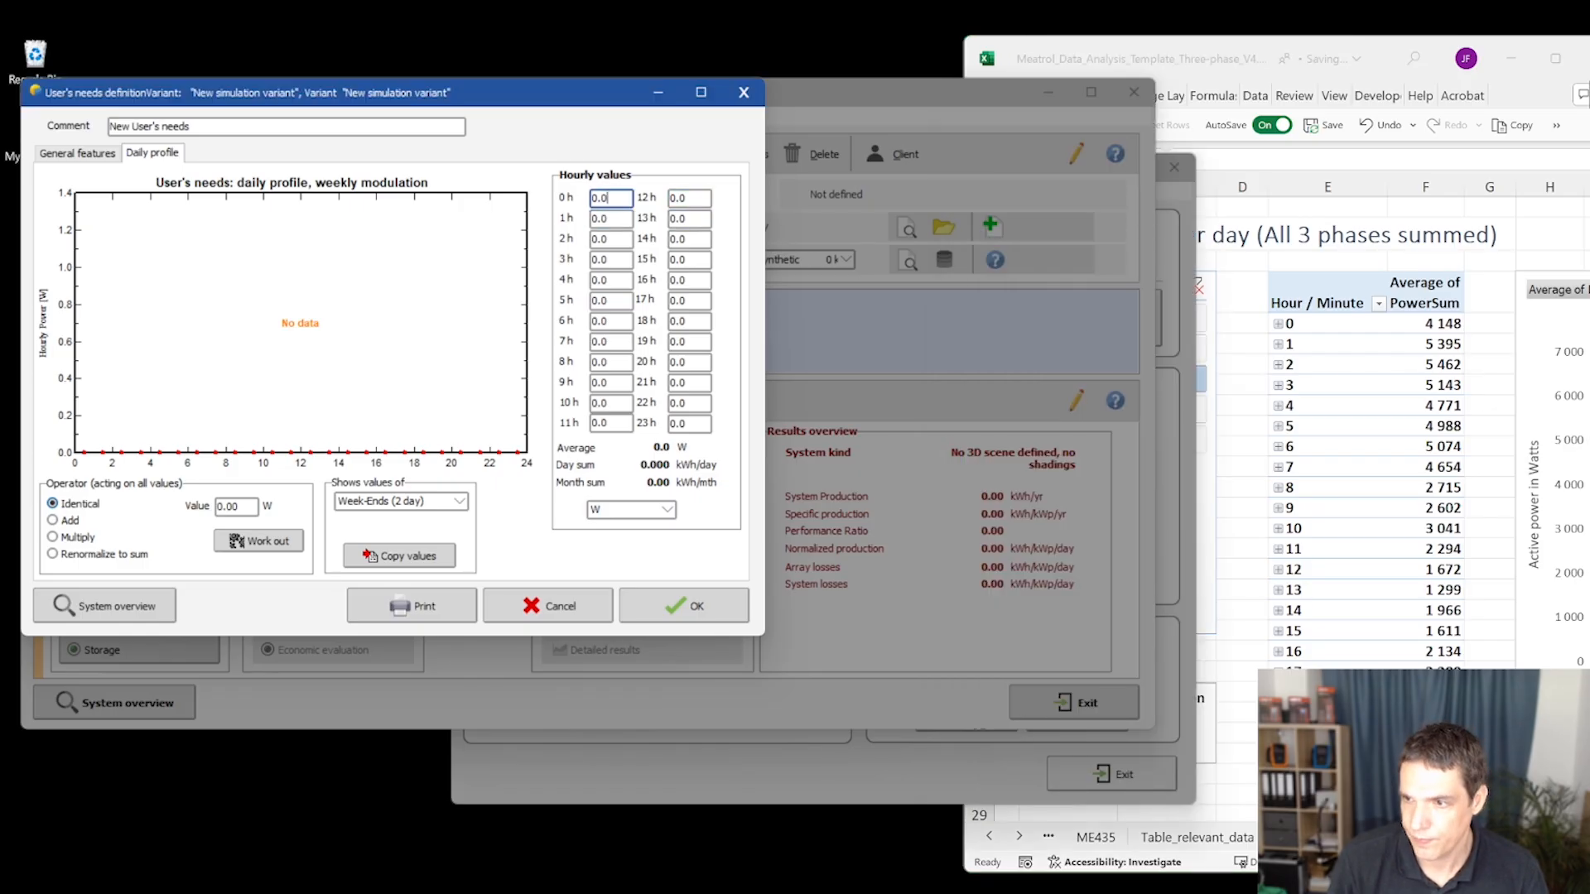
text(4148)
key(Tab)
text(5)
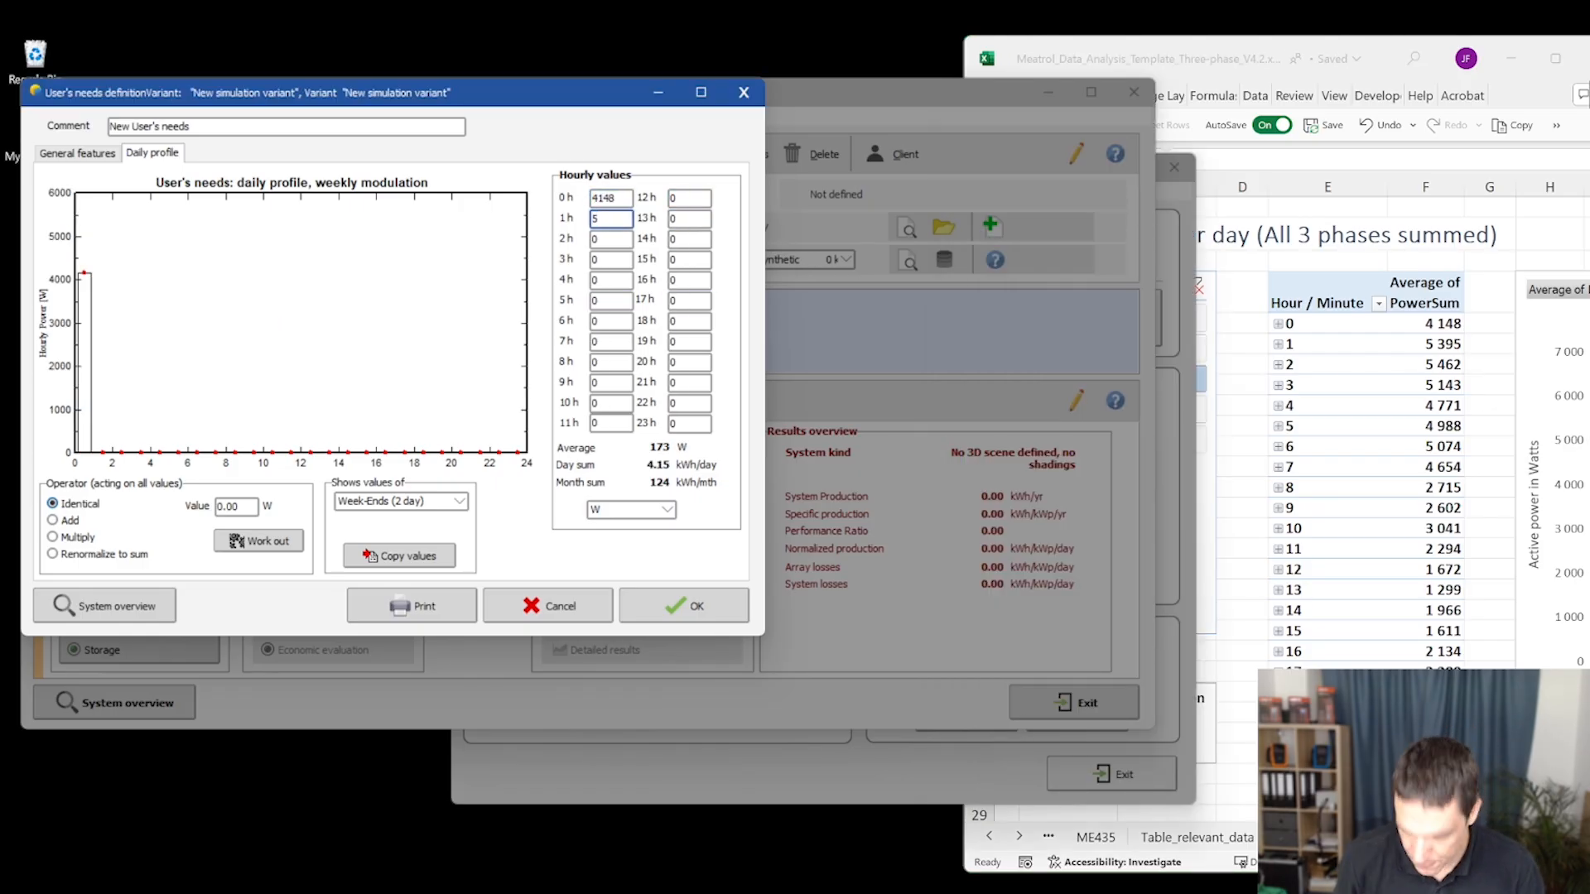
text(395)
key(Tab)
text(5462)
key(Tab)
text(5143)
key(Tab)
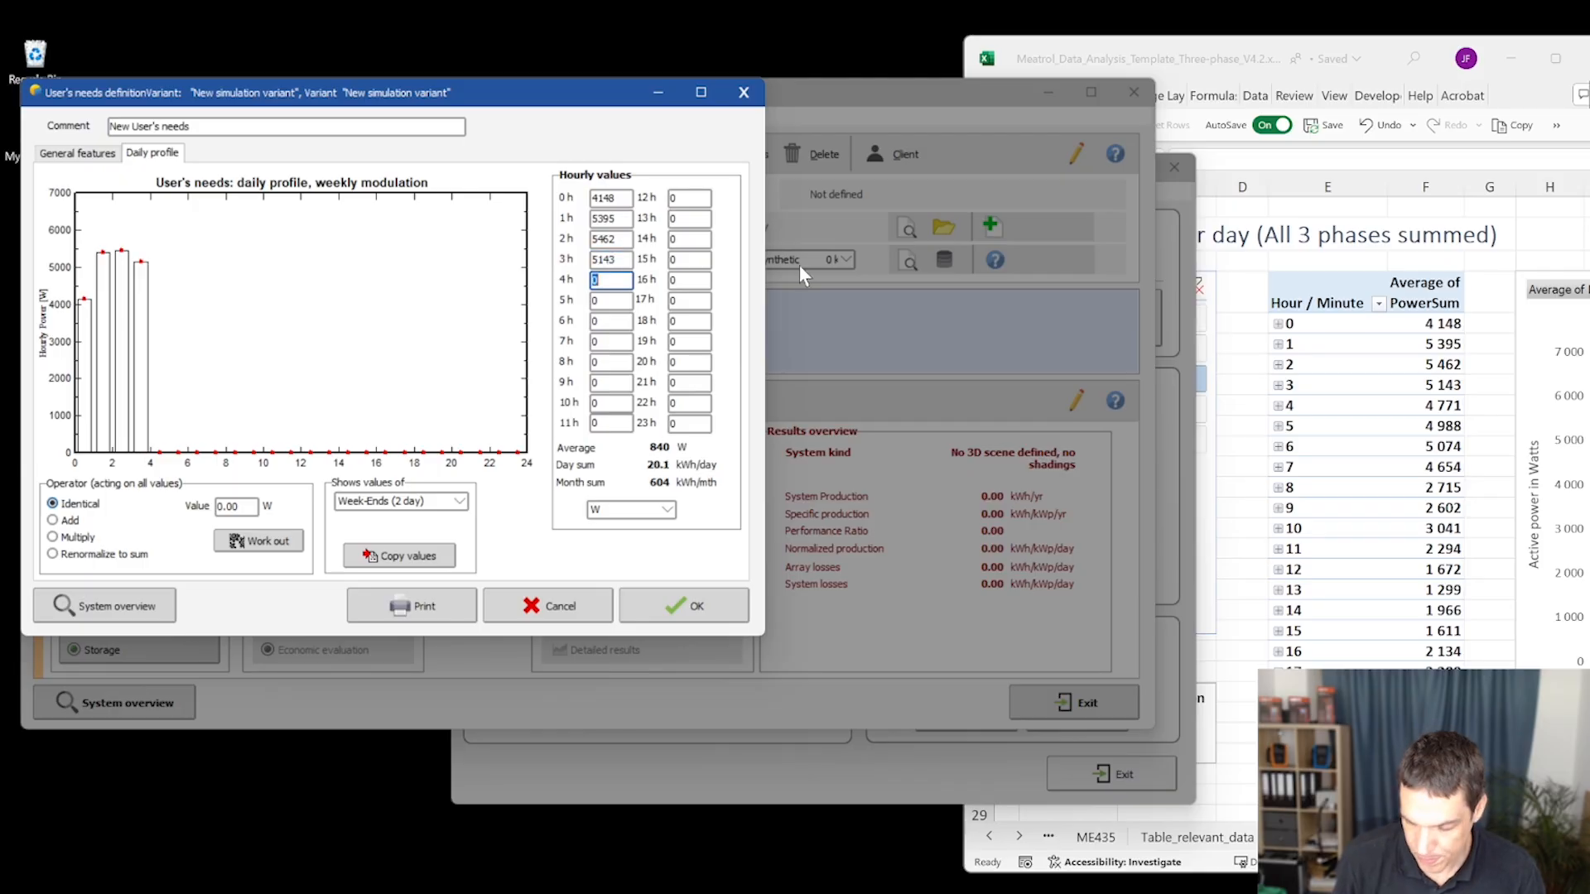
Enter the week-end hourly values for 4 h to 7 h: 4771, 4988, 5074 and 4654 W
text(4771)
key(Tab)
text(4988)
key(Tab)
text(5074)
key(Tab)
text(4654)
key(Tab)
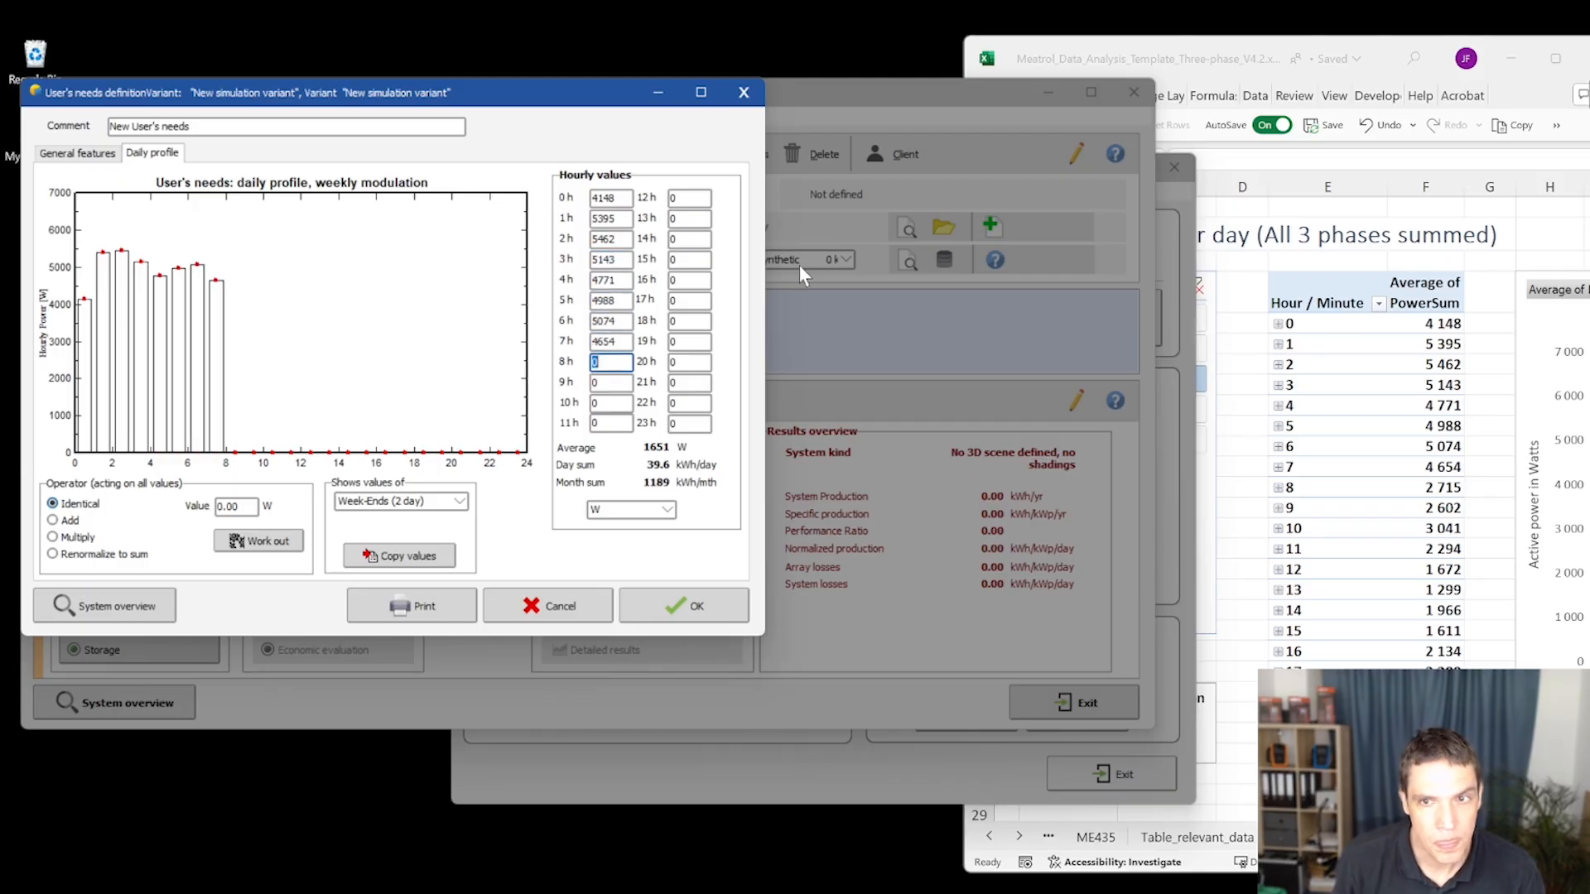
Enter the week-end hourly values for 8 h to 11 h: 2715, 2602, 3041 and 2294 W
text(2715)
key(Tab)
text(2602)
key(Tab)
text(3041)
key(Tab)
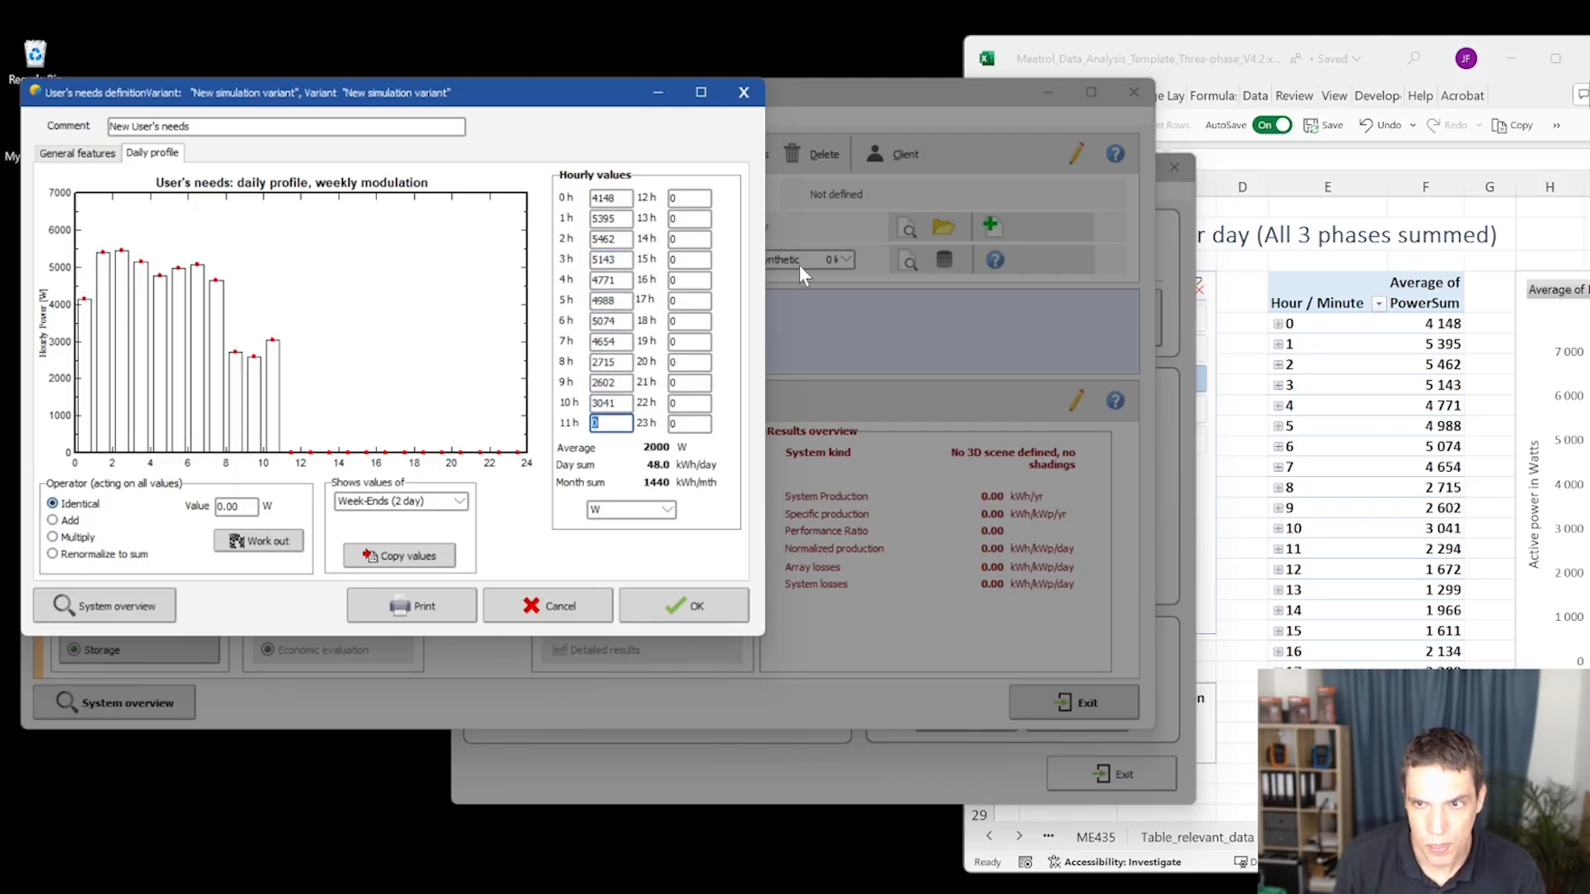
text(2294)
key(Tab)
Enter the week-end hourly values for 12 h to 15 h: 1672, 1299, 1966 and 1611 W
text(1672)
key(Tab)
text(1299)
key(Tab)
text(1966)
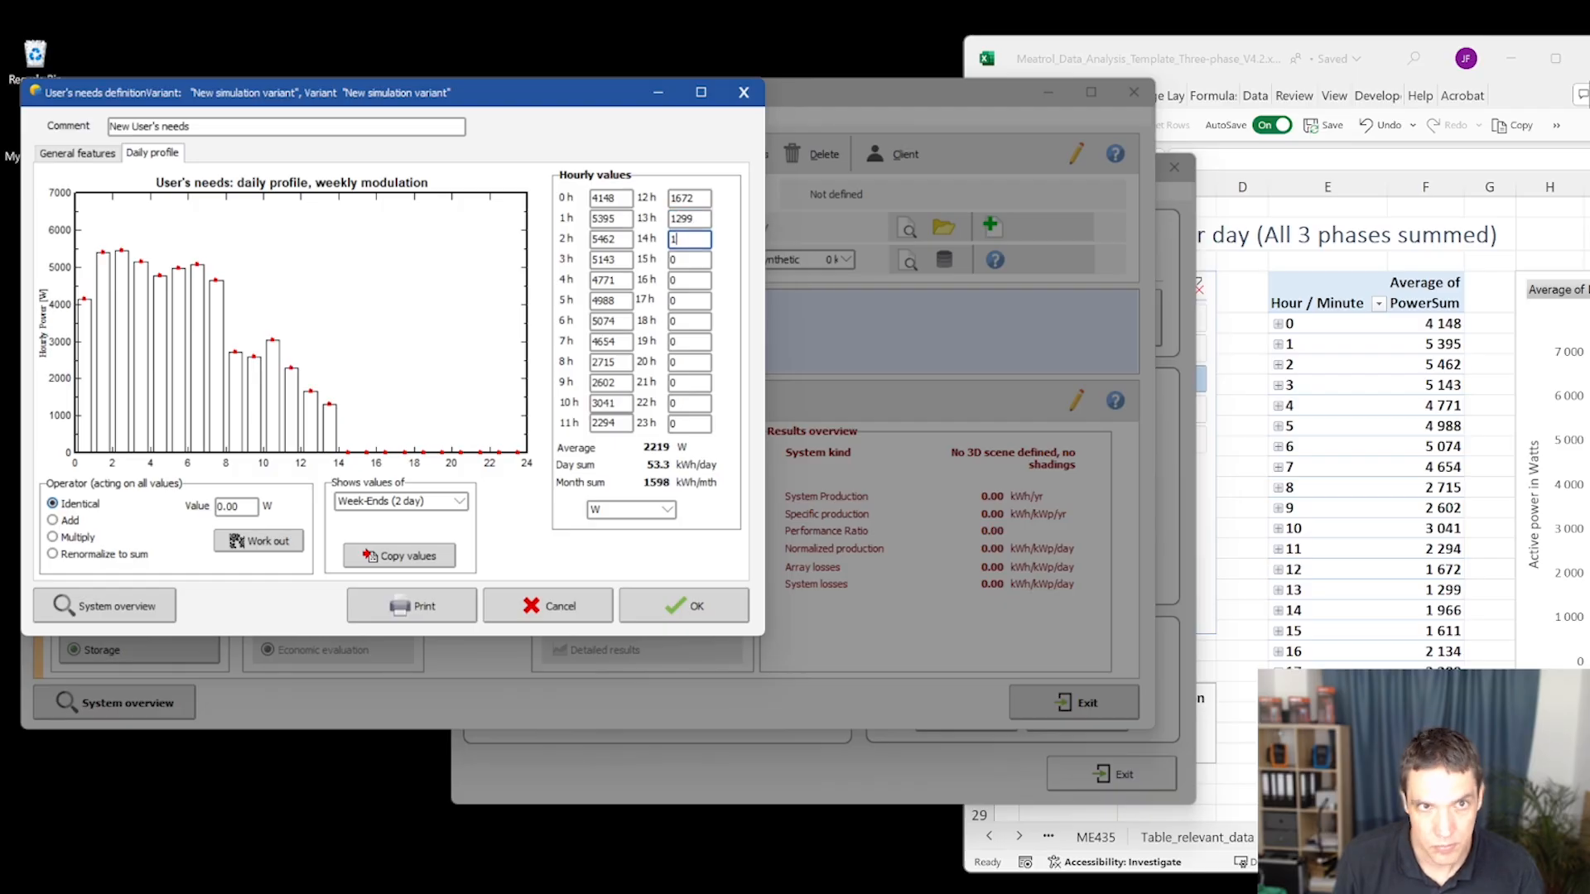
key(Tab)
text(1611)
key(Tab)
Enter the week-end hourly values for 16 h to 19 h: 2134, 3289, 4151 and 6122 W
text(2134)
key(Tab)
text(3289)
key(Tab)
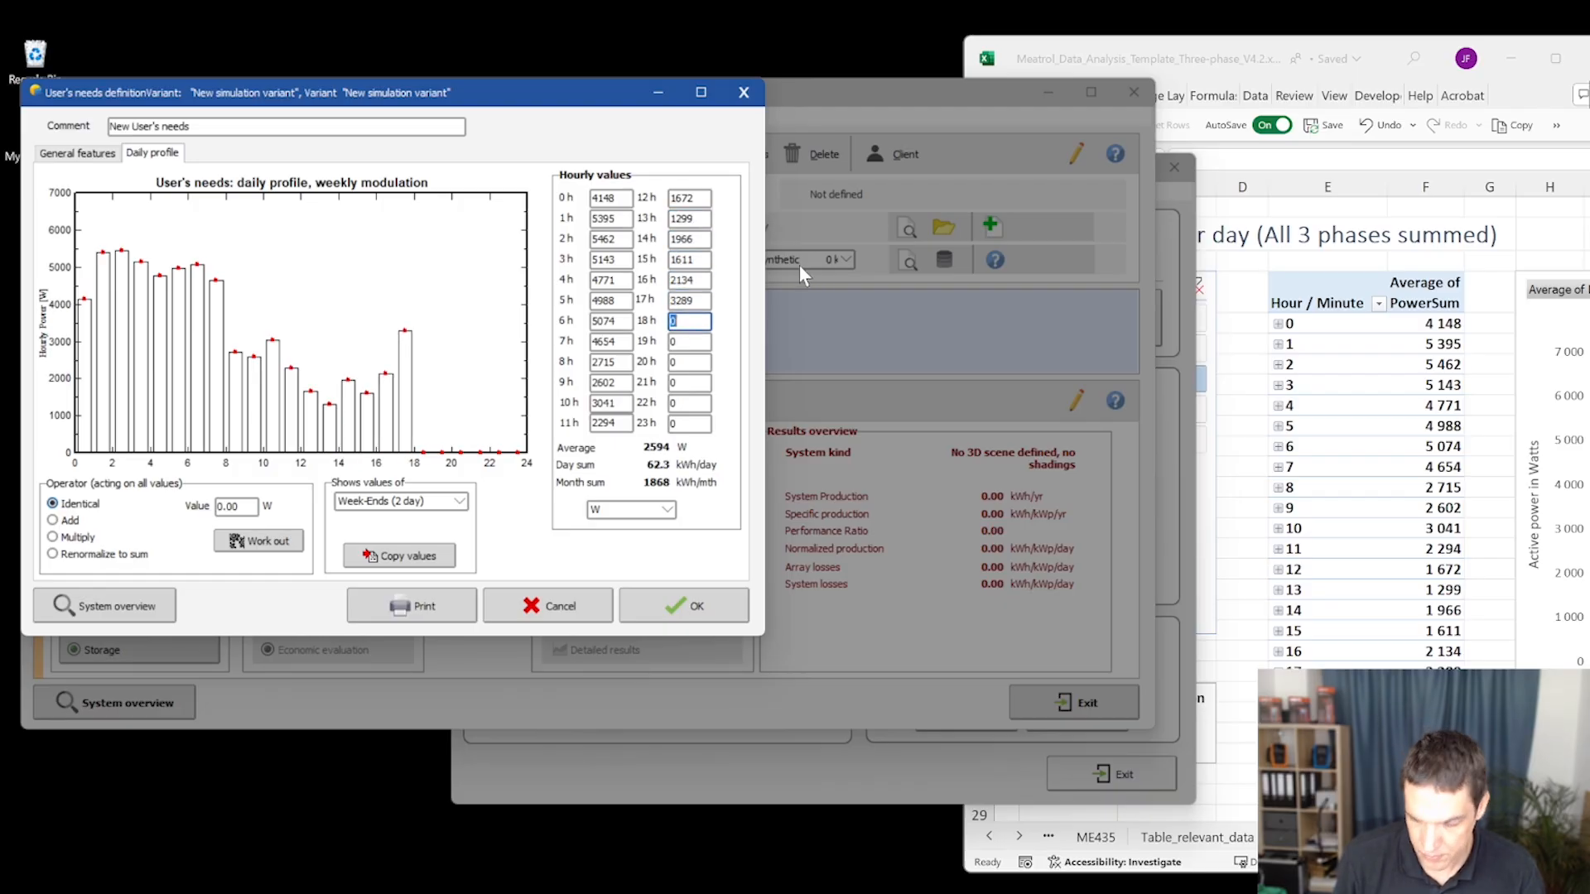
text(4151)
key(Tab)
text(6122)
key(Tab)
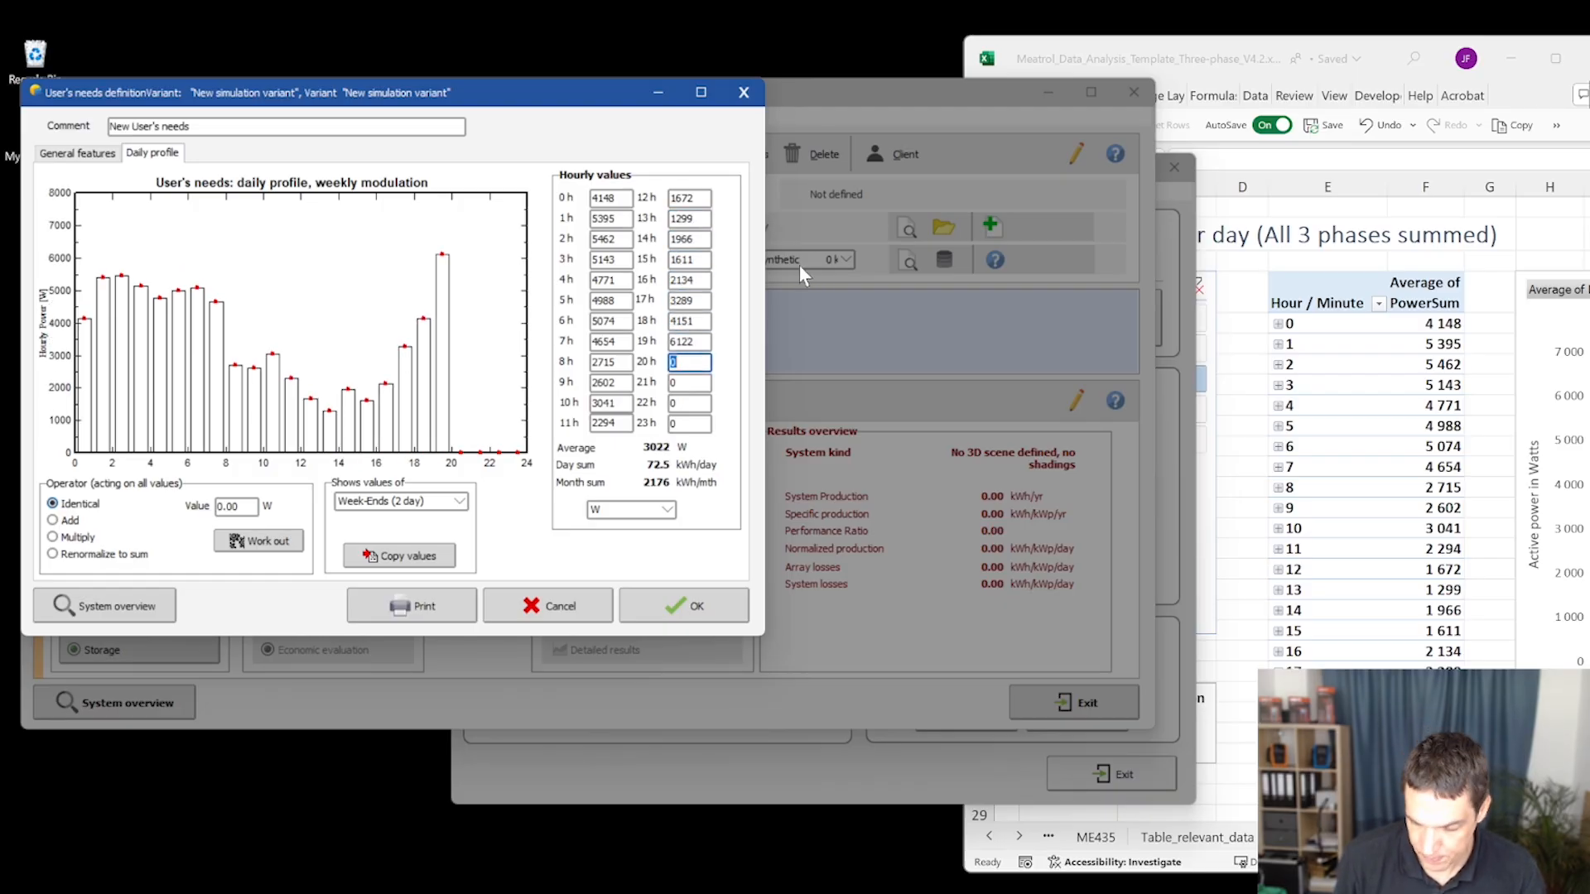
Enter the week-end hourly values for 20 h to 23 h: 4835, 4544, 3803 and 4589 W
text(4835)
key(Tab)
text(4544)
key(Tab)
text(3833)
key(Tab)
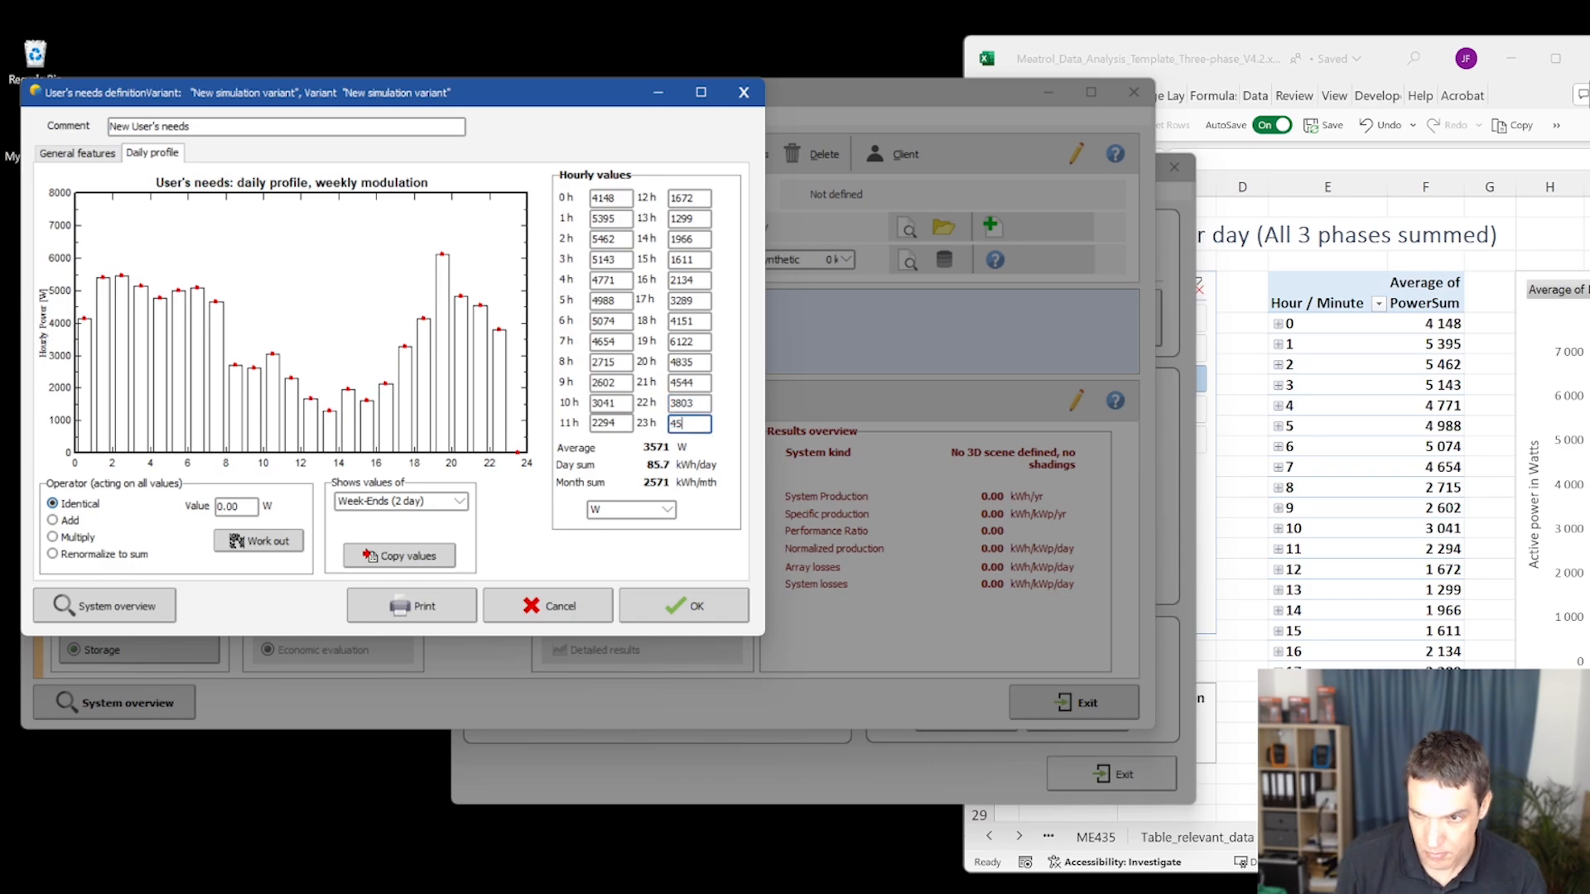
text(4589)
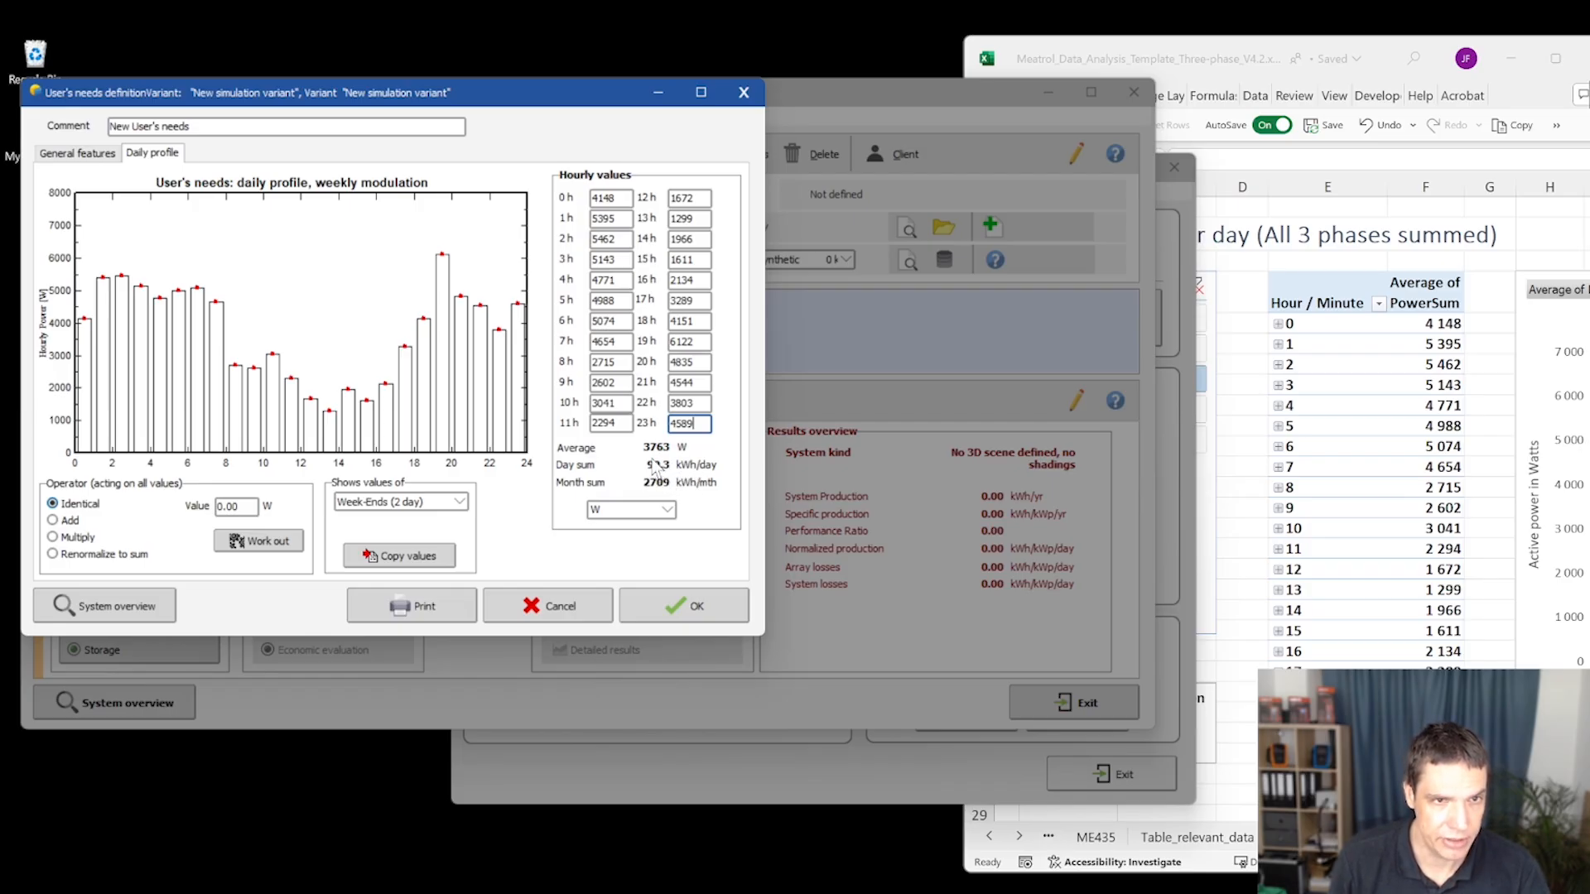
Accept the user's needs definition and run the simulation of the new variant
click(683, 607)
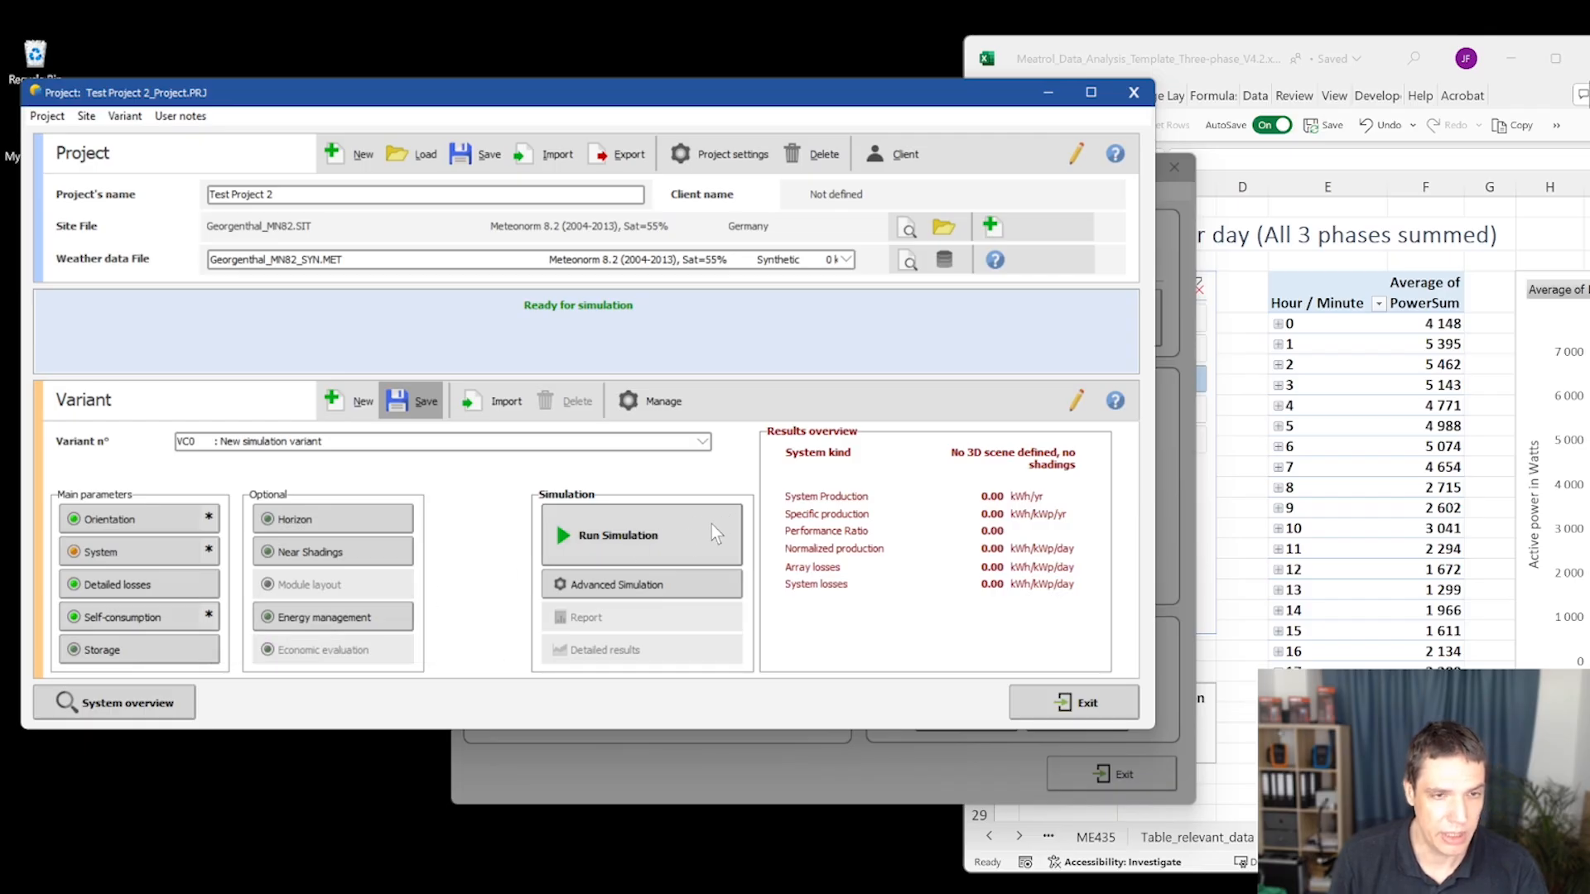
click(637, 540)
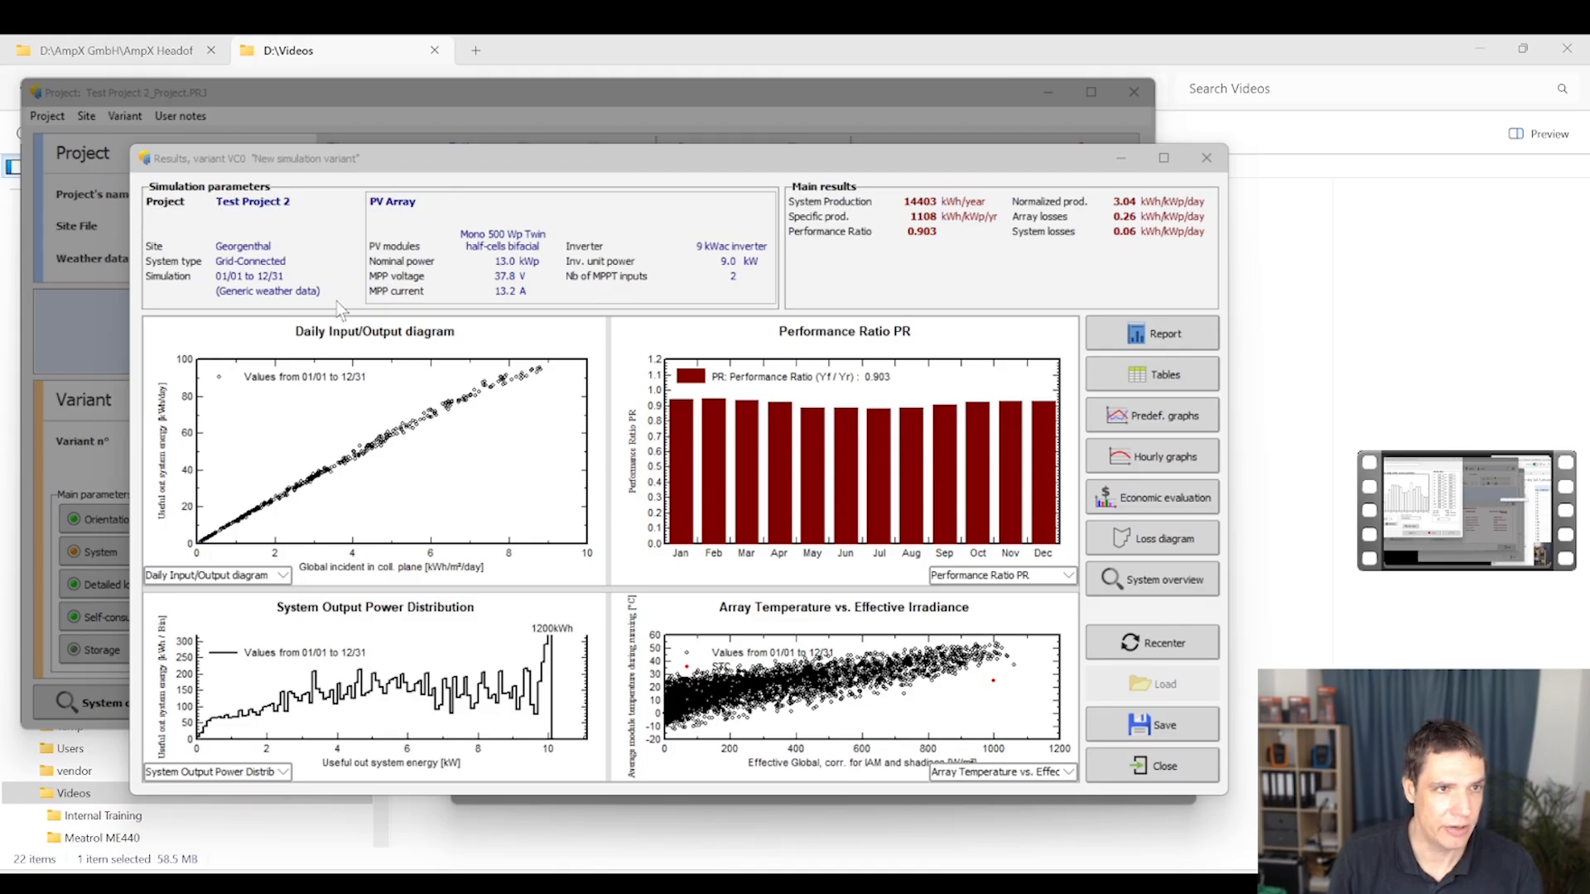
Open the monthly results table "Energy use and User's needs" for the simulated variant
click(1166, 376)
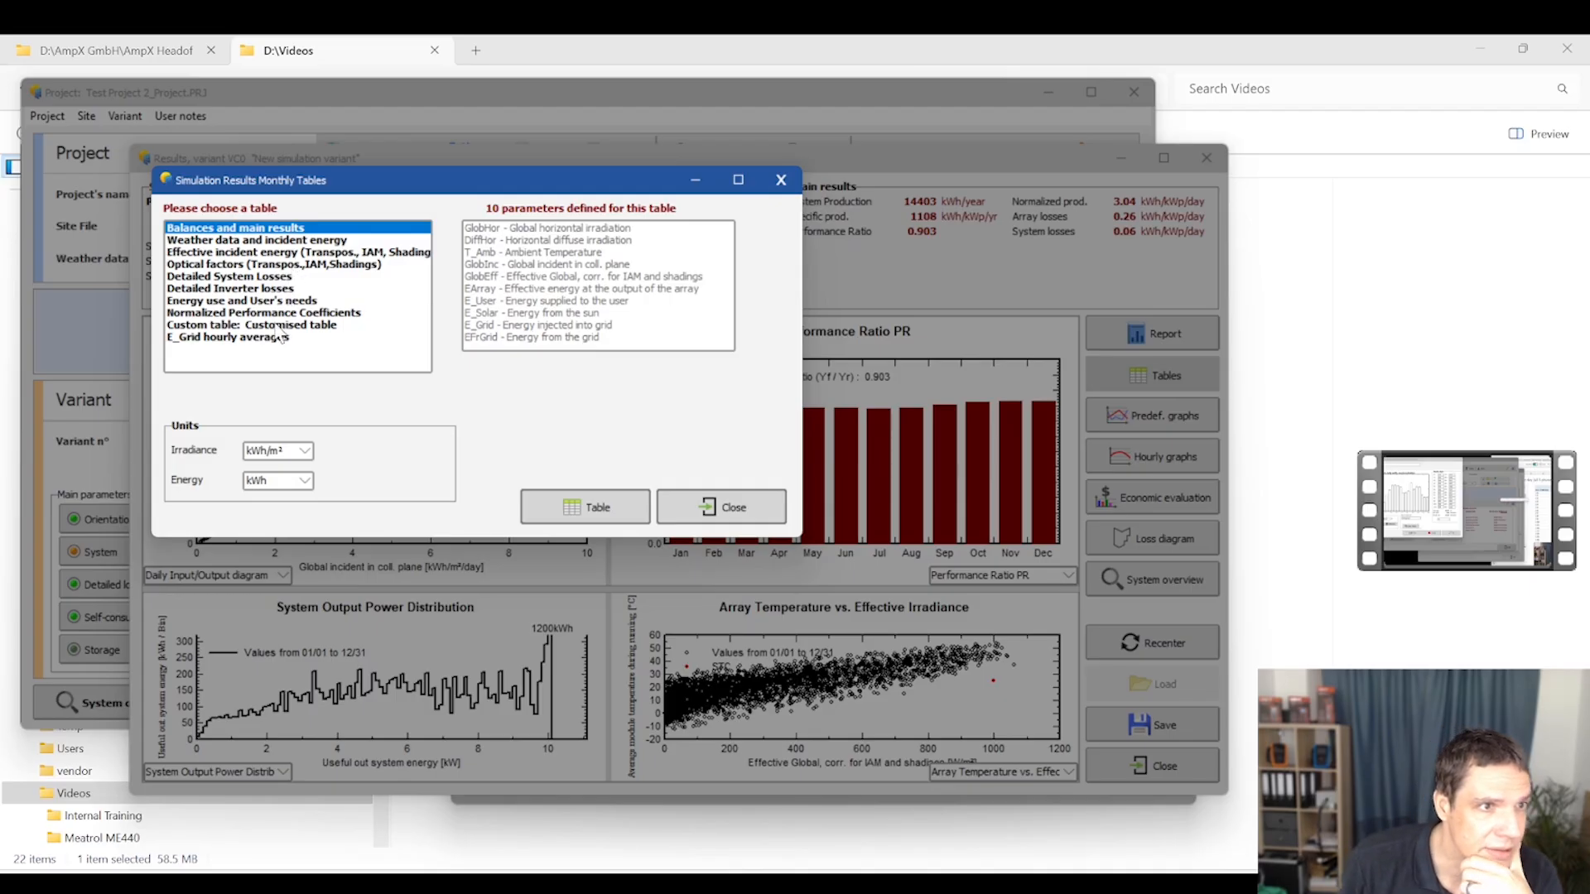
click(282, 302)
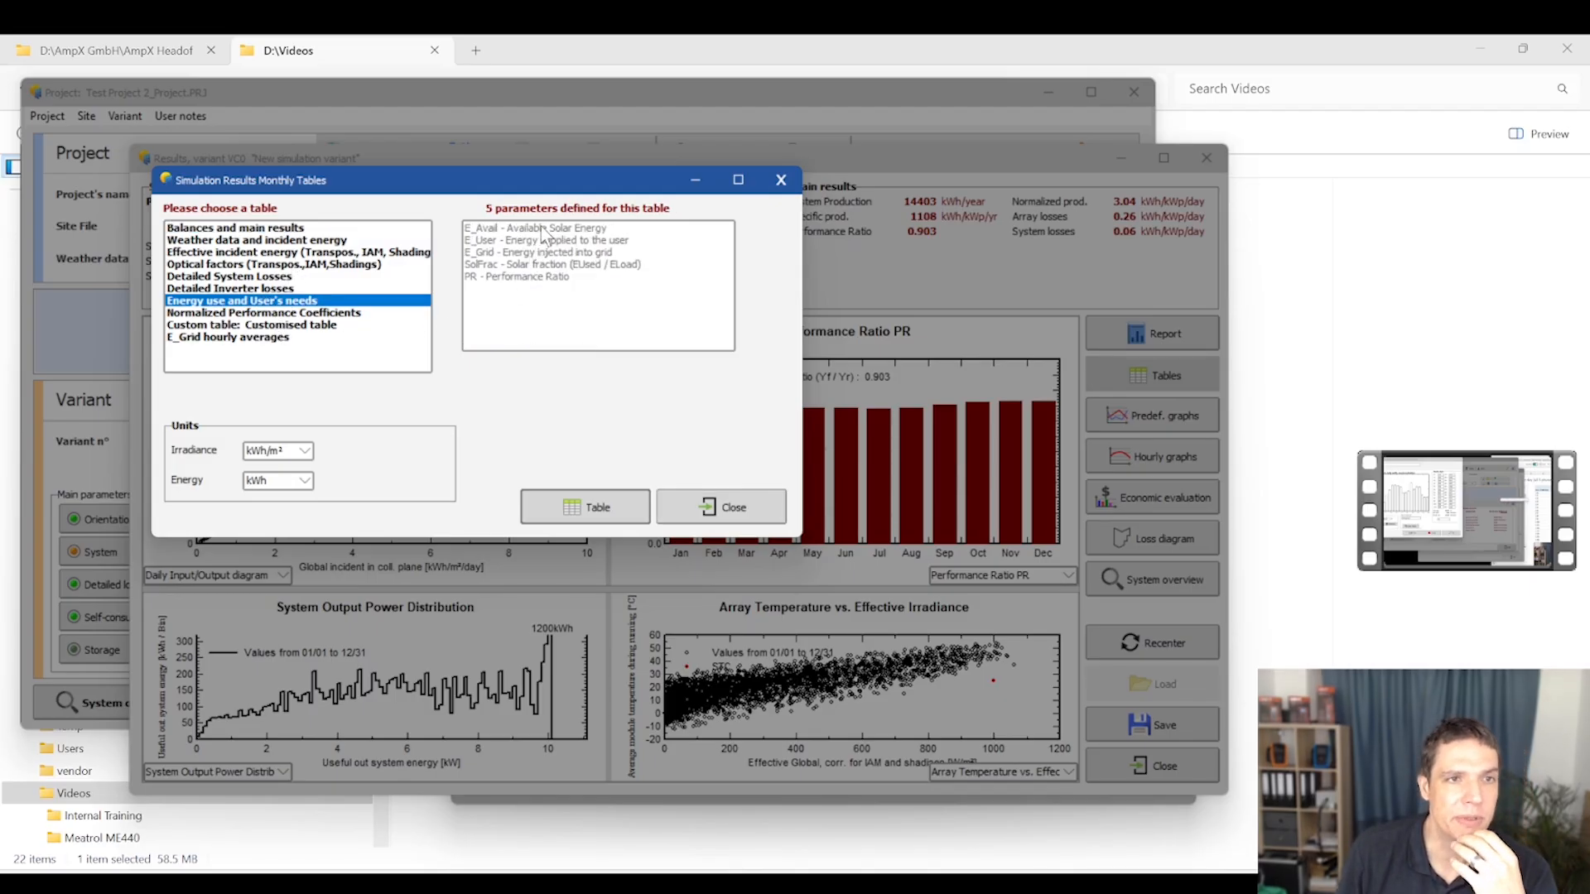
click(598, 510)
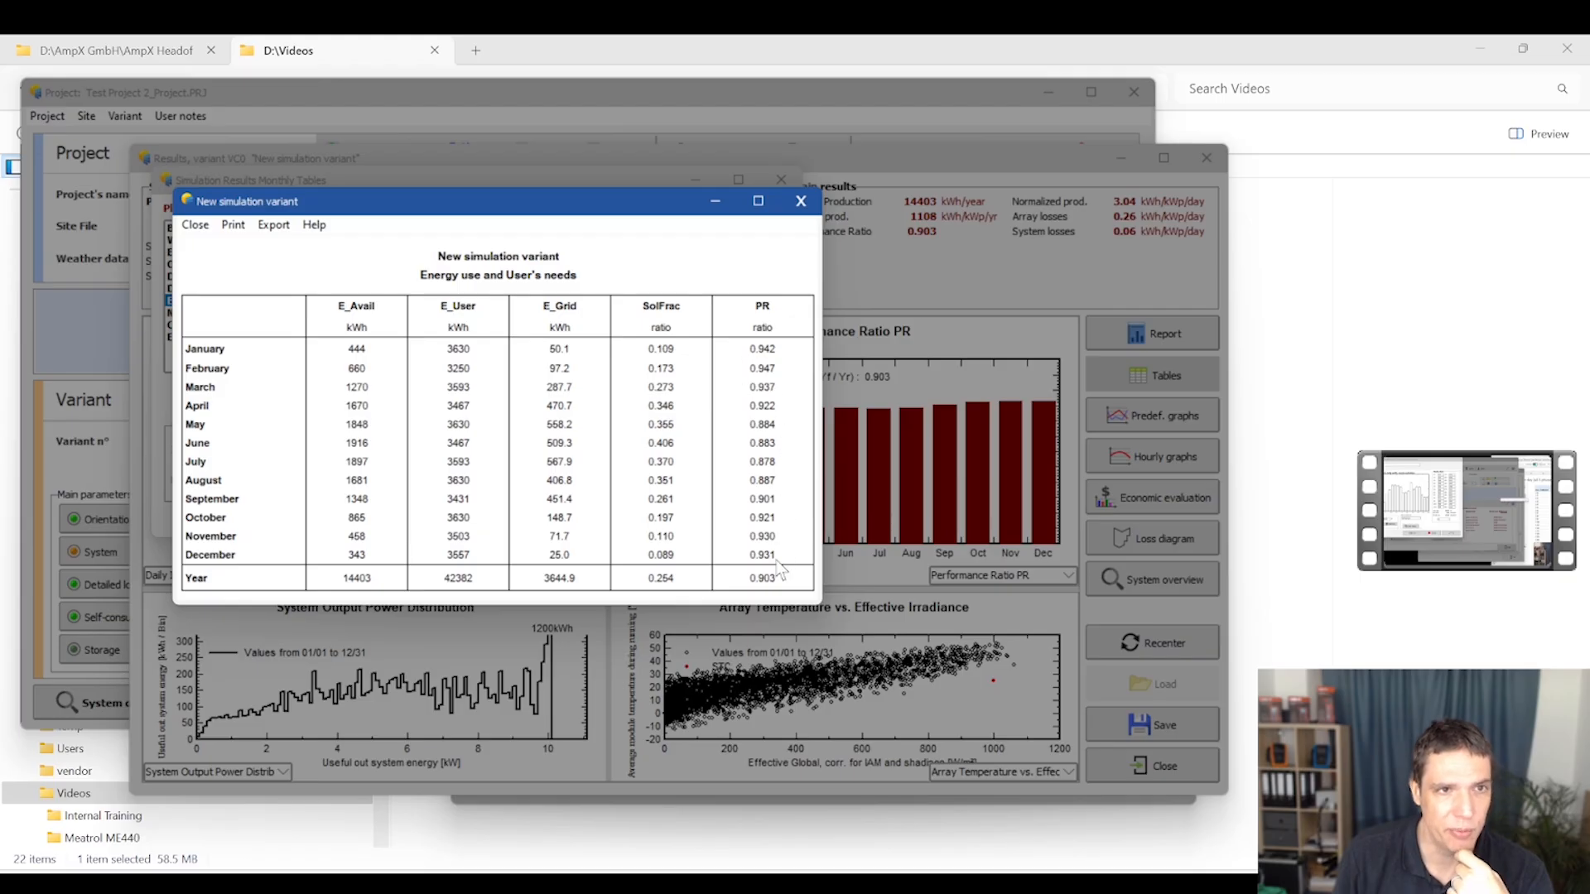
Copy the energy use table to the clipboard and switch to the Excel workbook Excel Graphs.xlsx
click(272, 226)
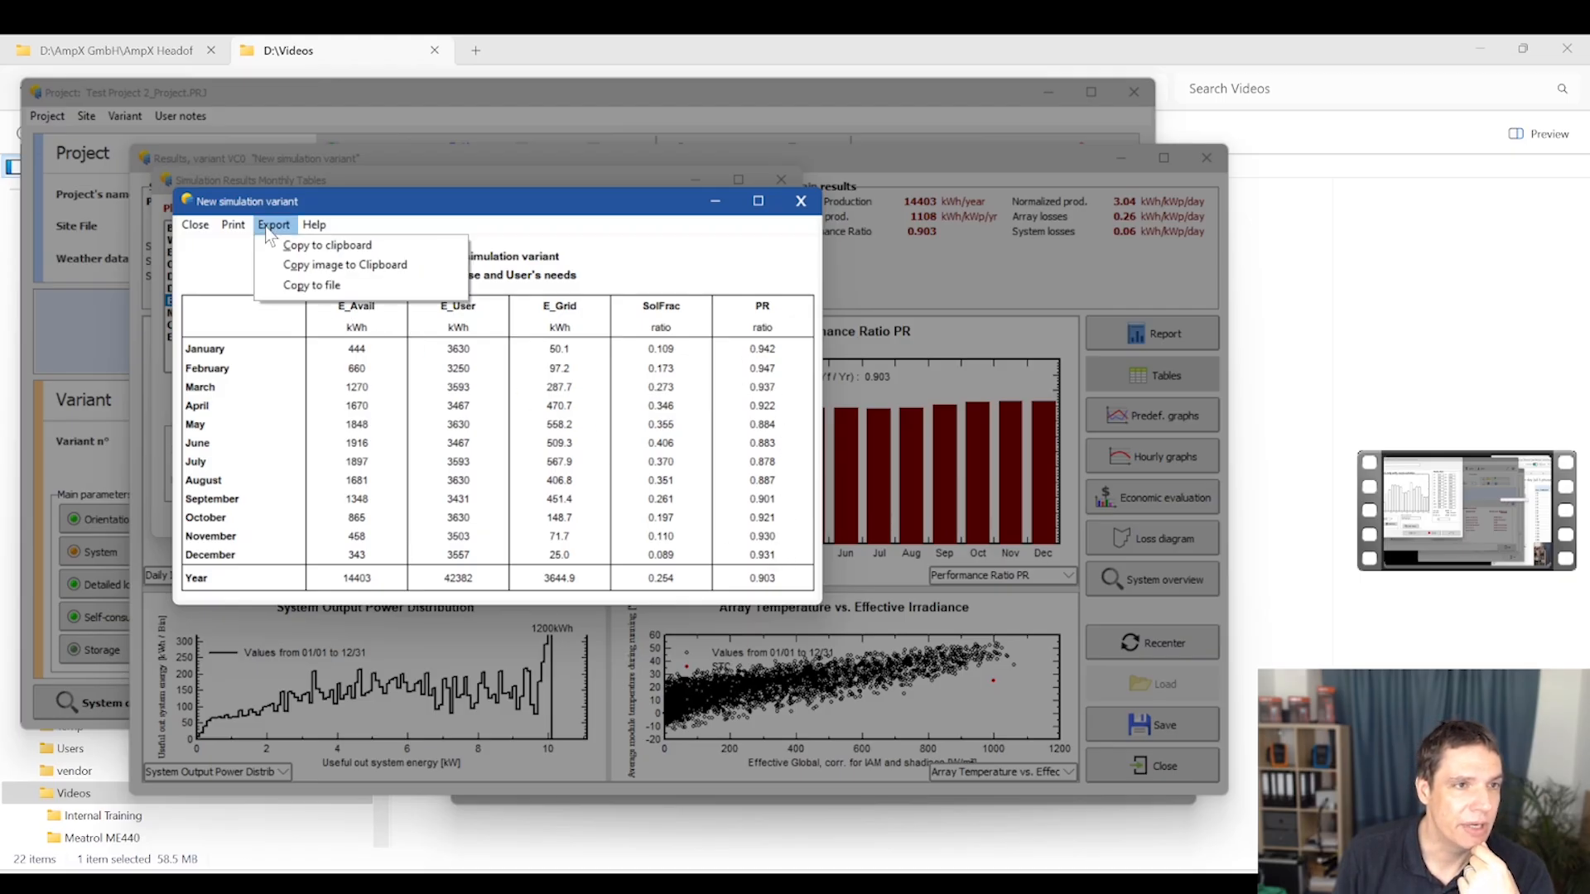
click(310, 264)
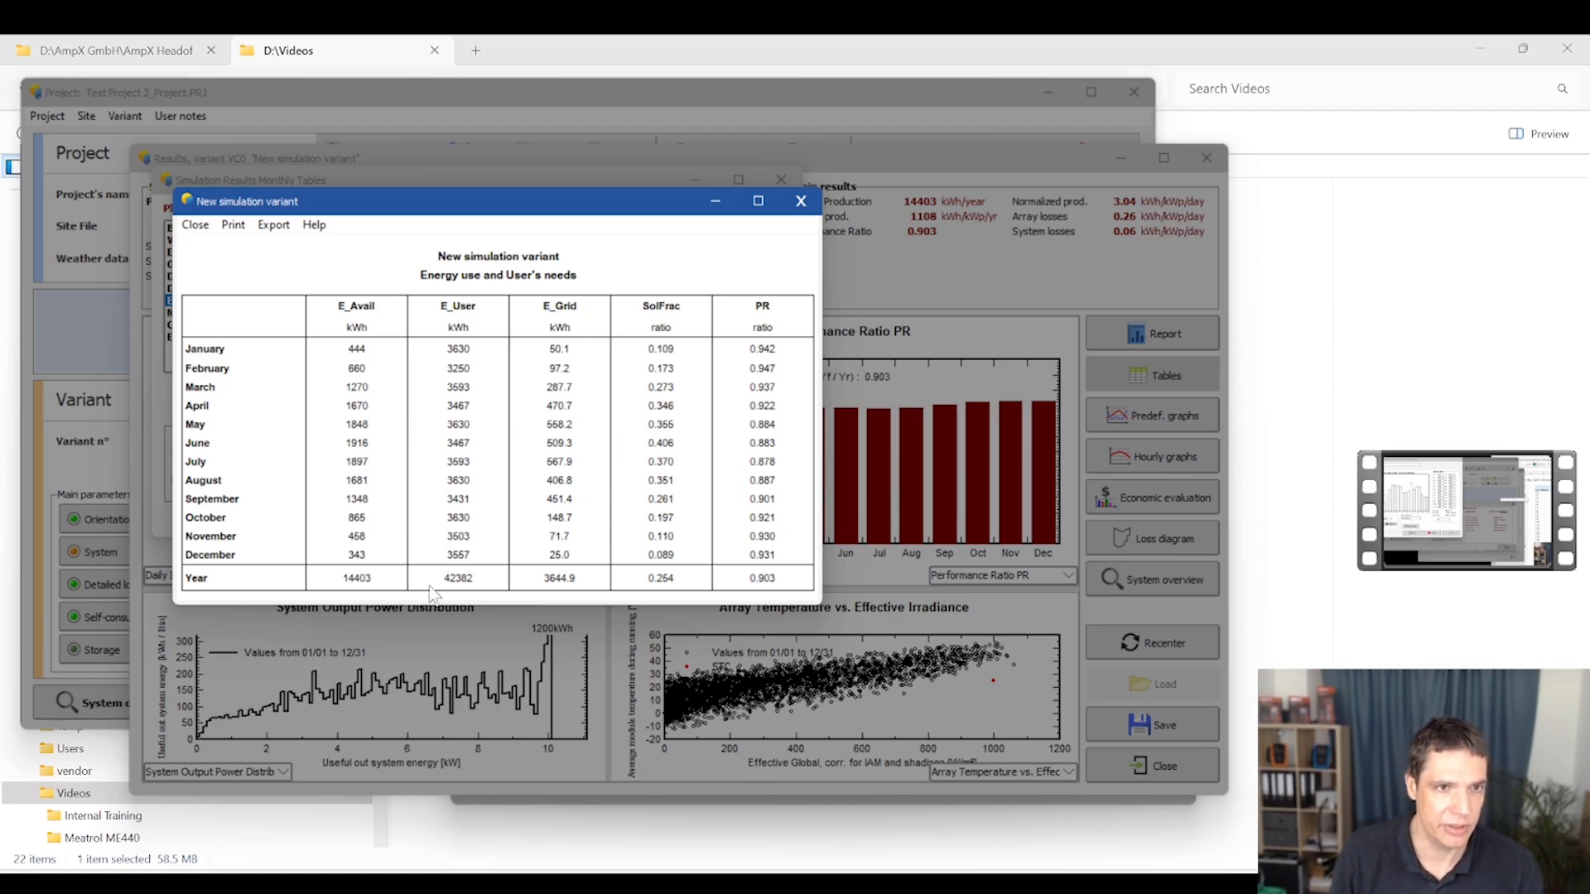
key(alt+Tab)
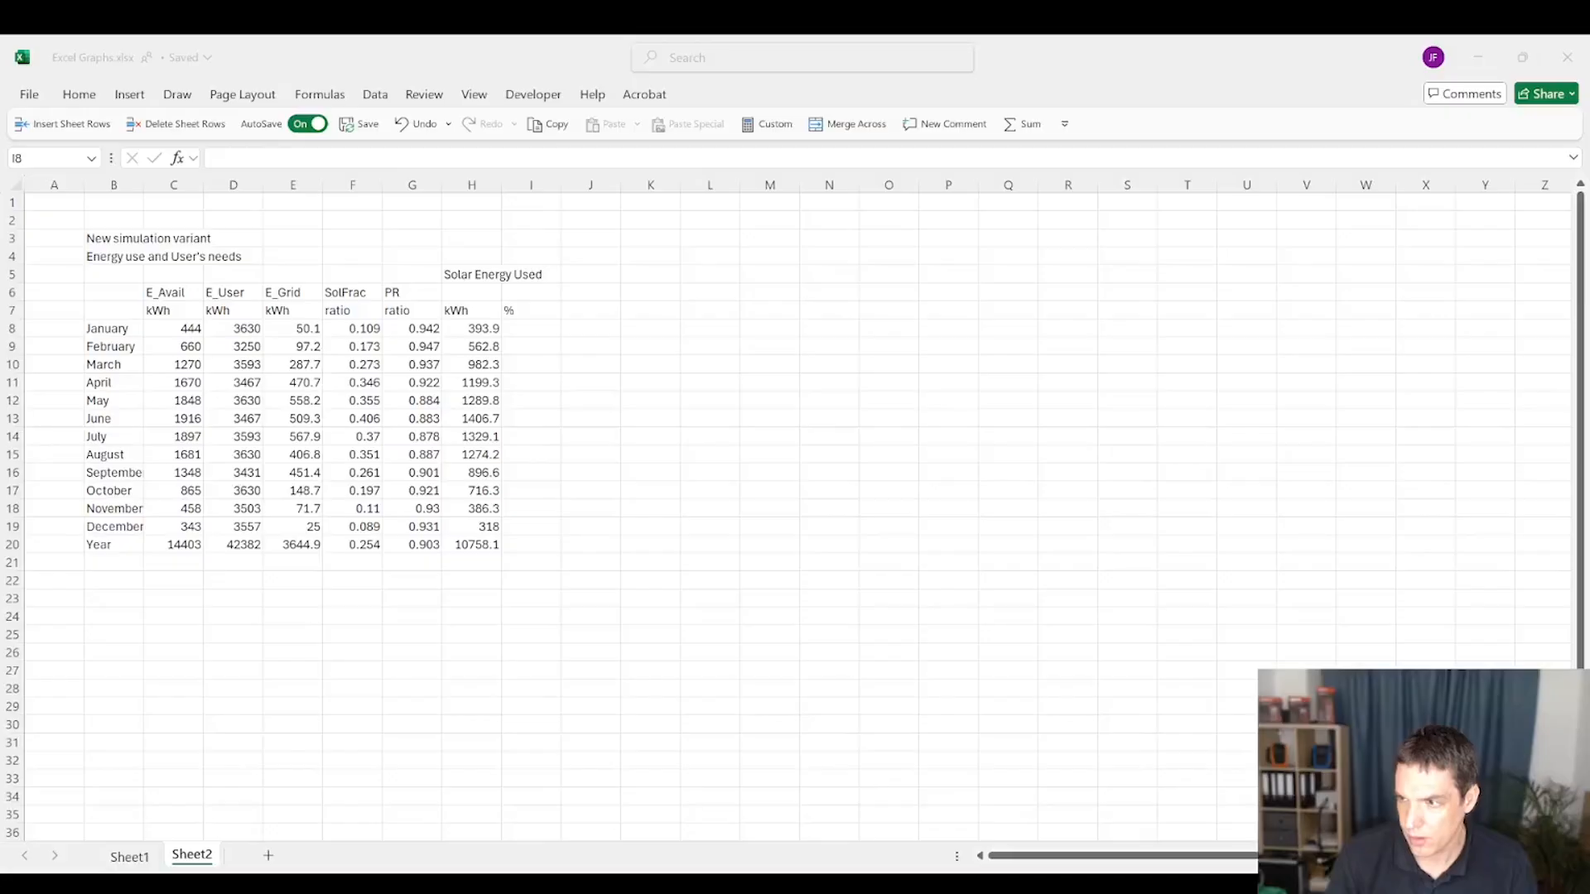
Calculate January's percentage of solar energy used in I8 with the formula =H8/C8
click(527, 334)
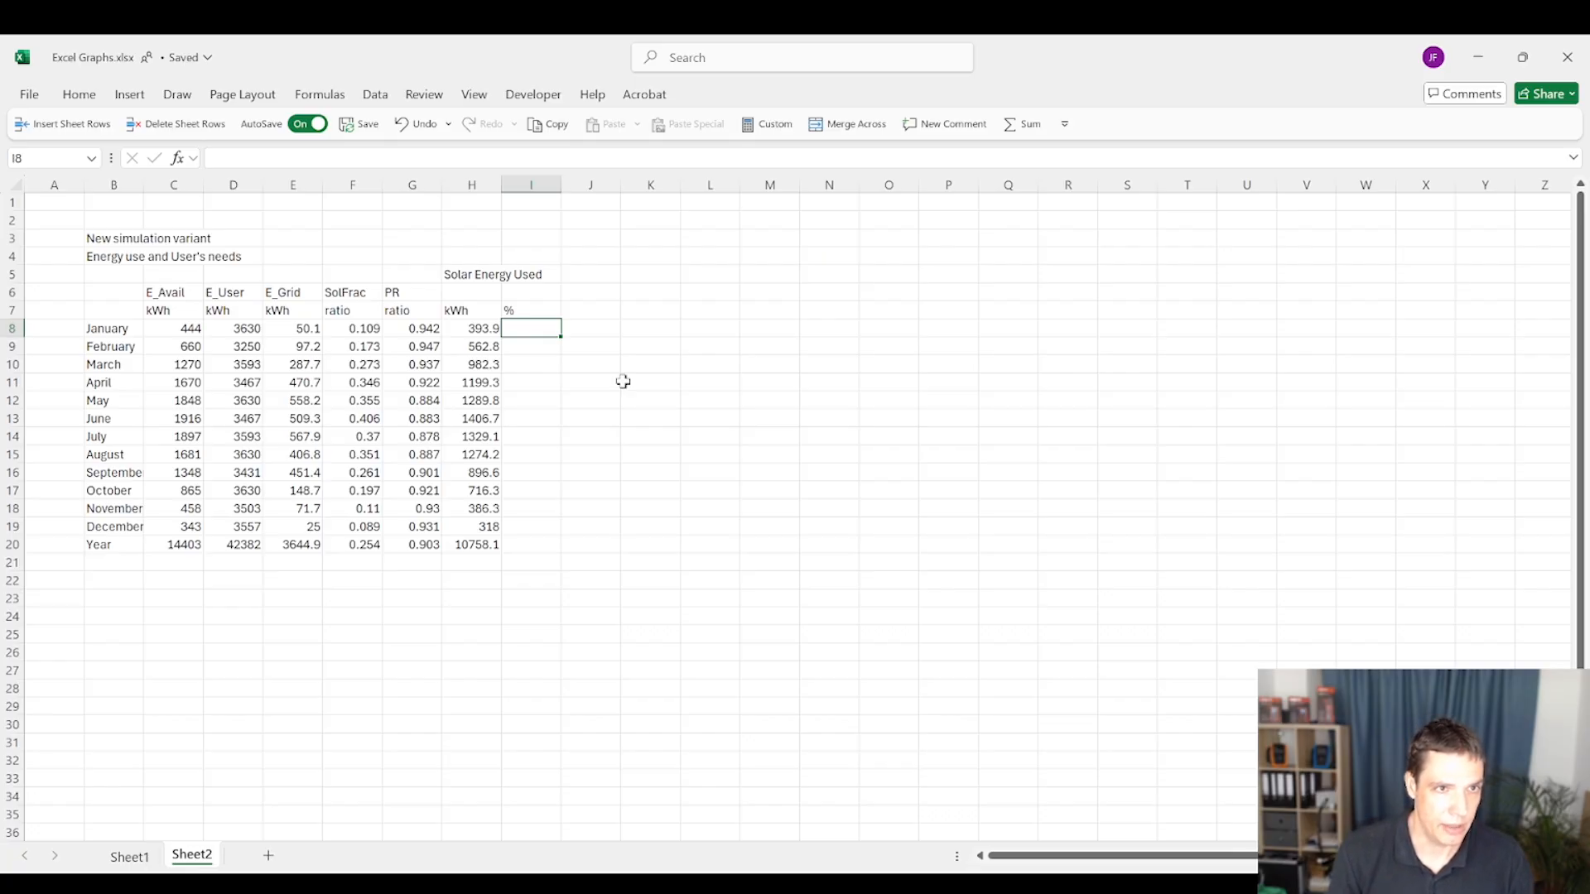
text(=)
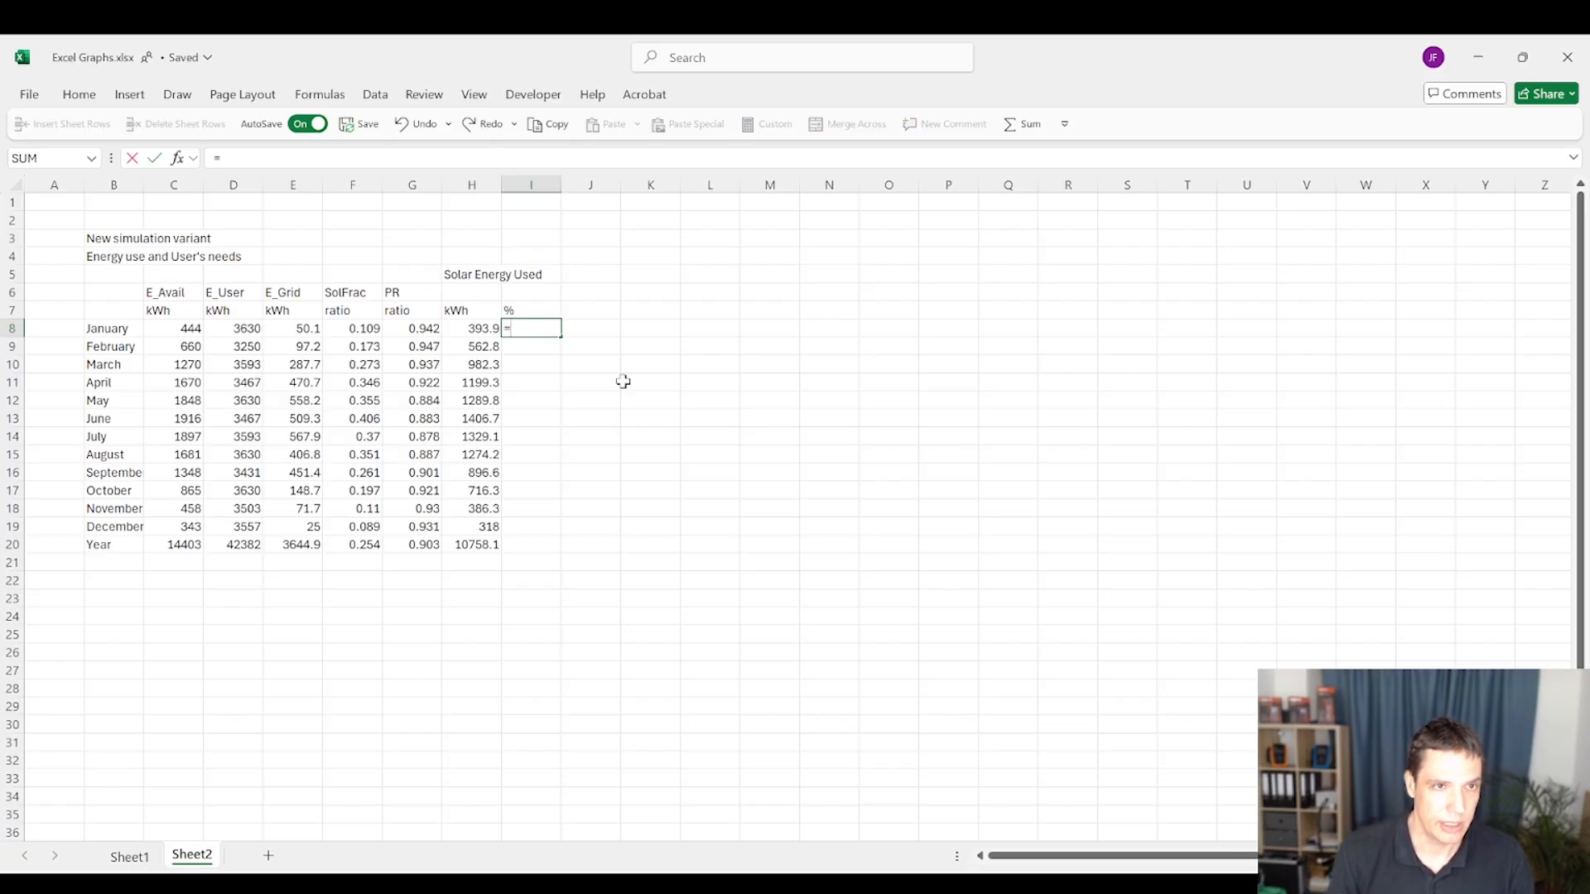
key(Left)
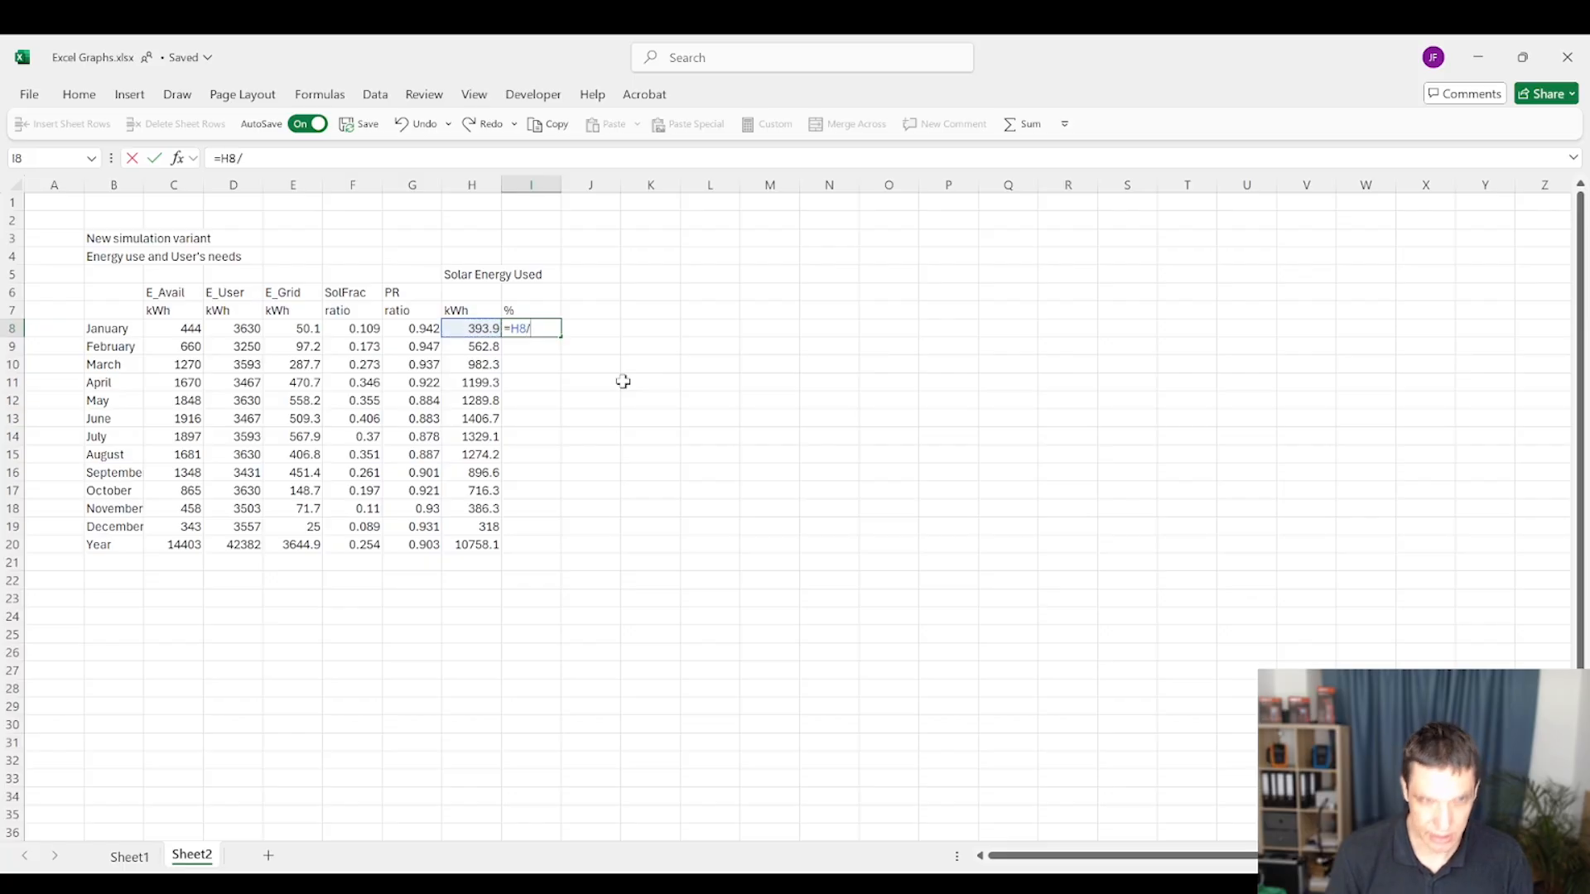
text(/)
key(Left)
key(Left)
key(Left)
key(Left)
key(Left)
key(Left)
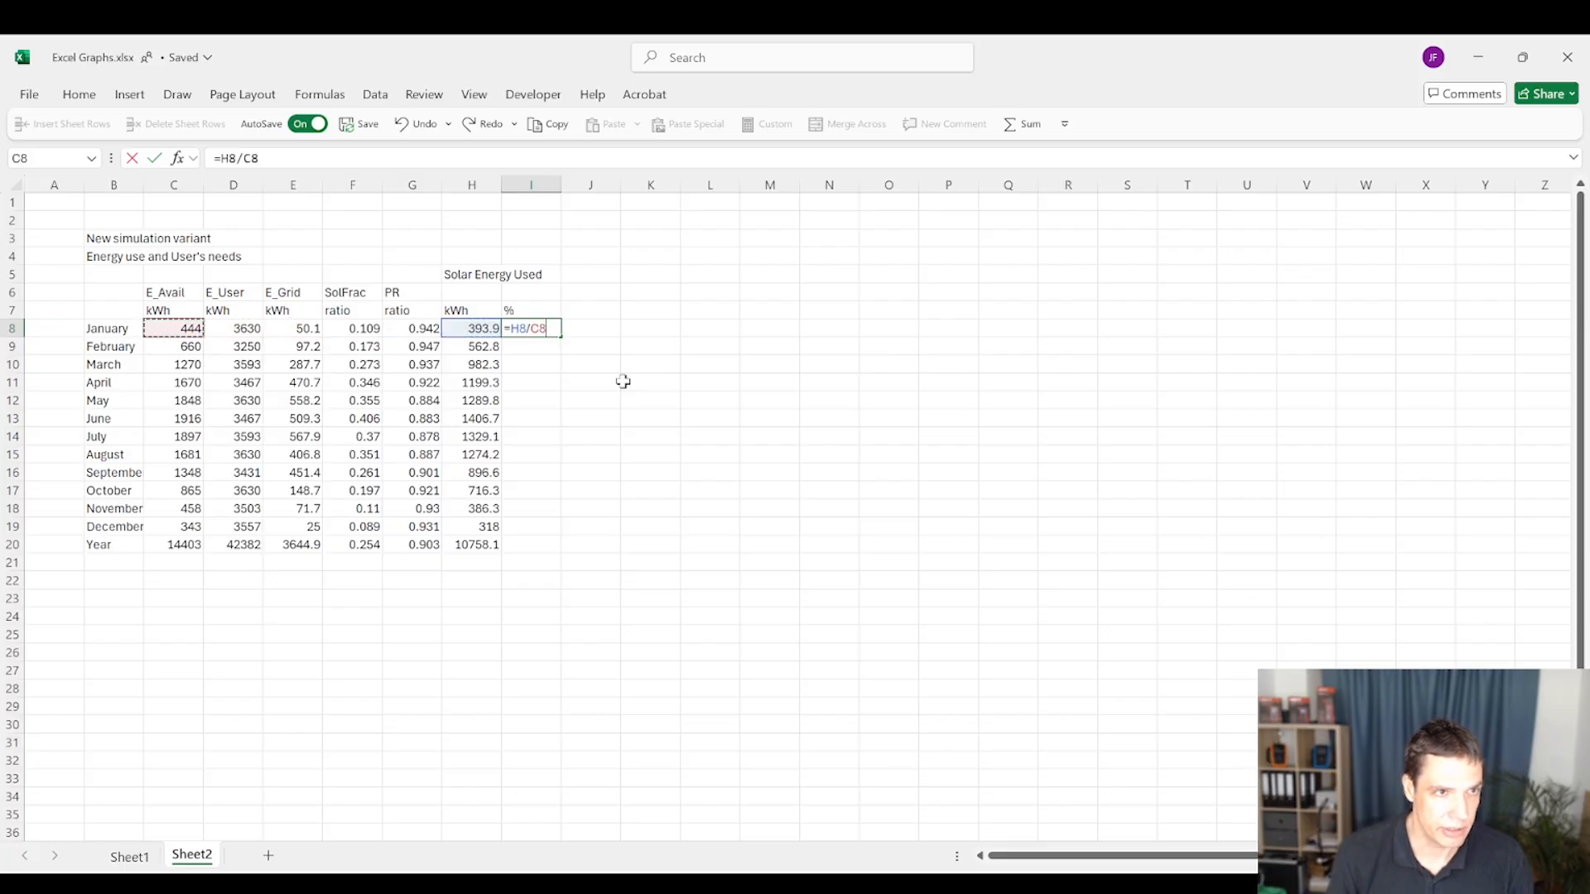
key(Return)
Copy the January percentage formula down to the February to December rows, I9 to I19
key(Up)
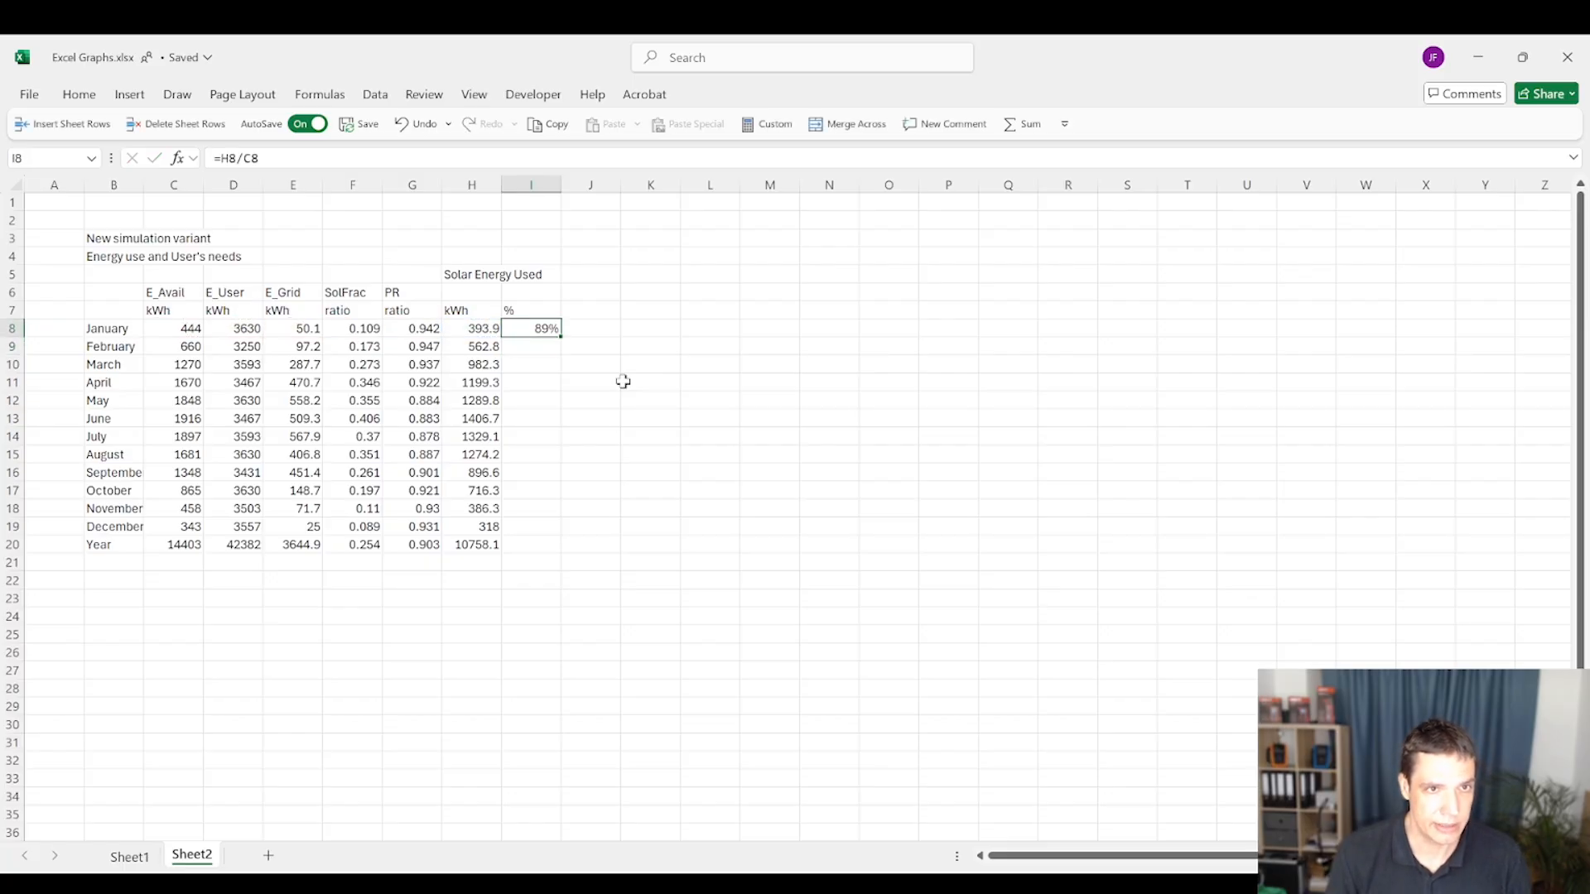
key(Down)
key(Up)
key(ctrl+c)
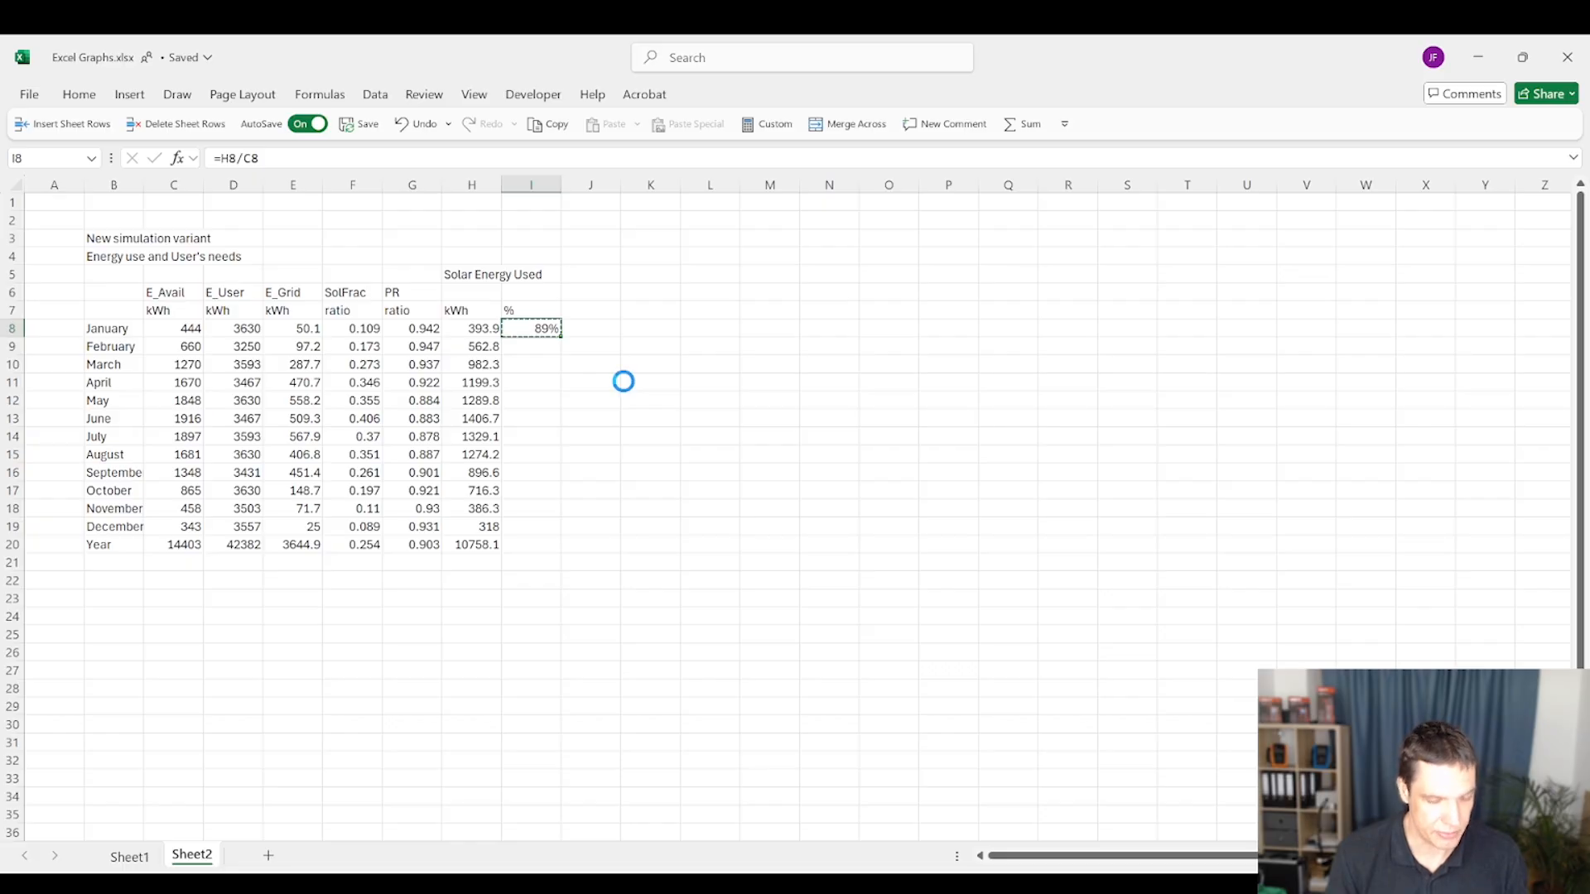
key(Down)
key(shift+Down)
key(shift+Down)
key(shift+Down)
key(shift+Down)
key(shift+Down)
key(shift+Down)
key(shift+Down)
key(shift+Down)
key(shift+Down)
key(shift+Down)
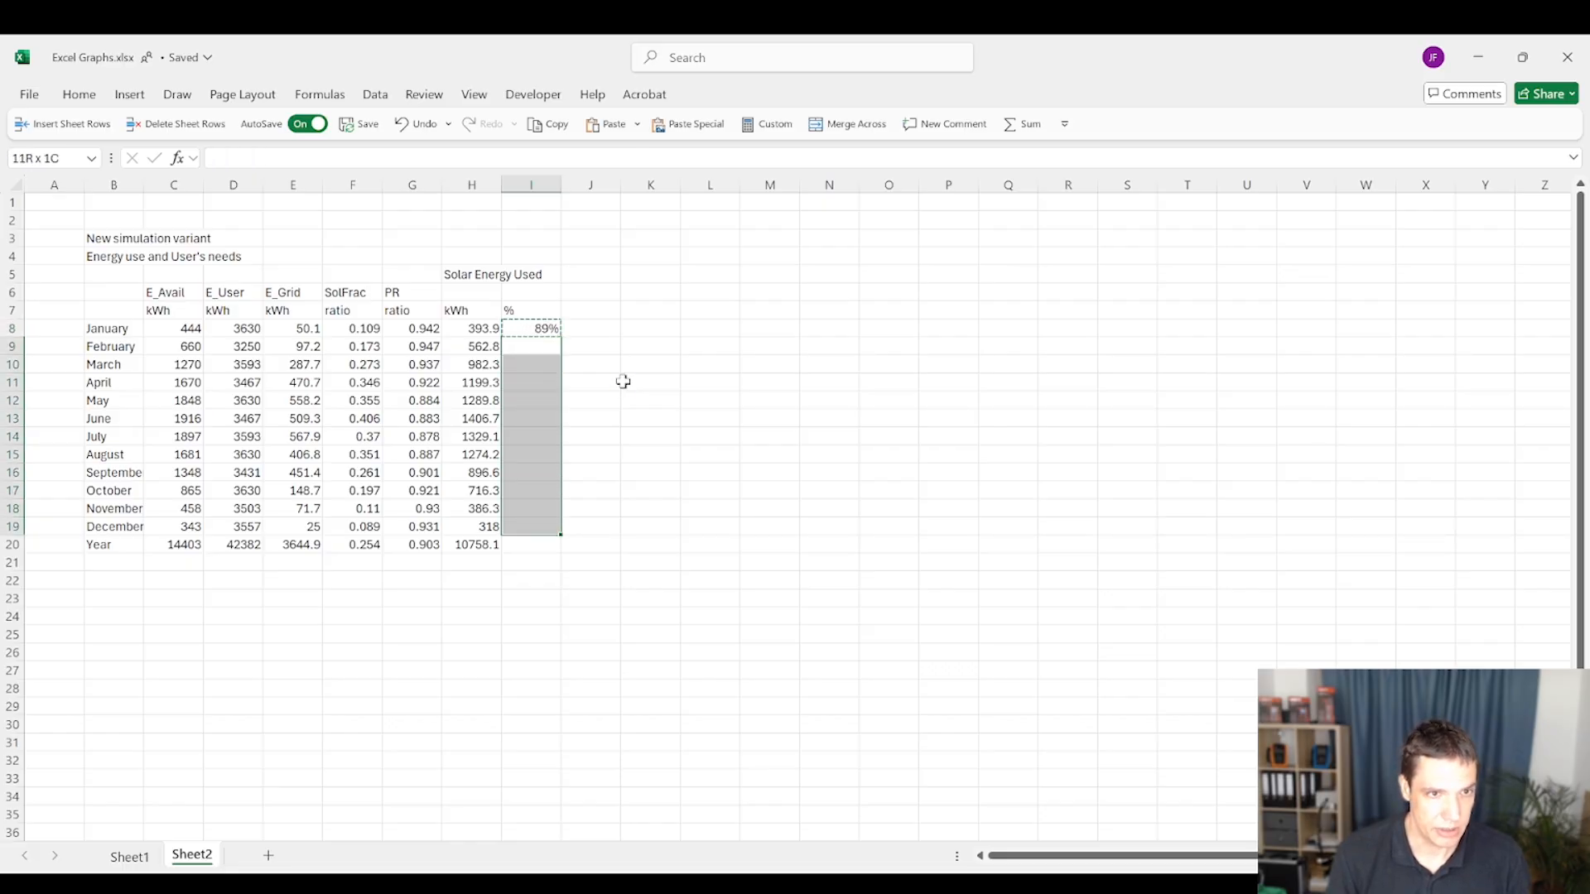
key(ctrl+v)
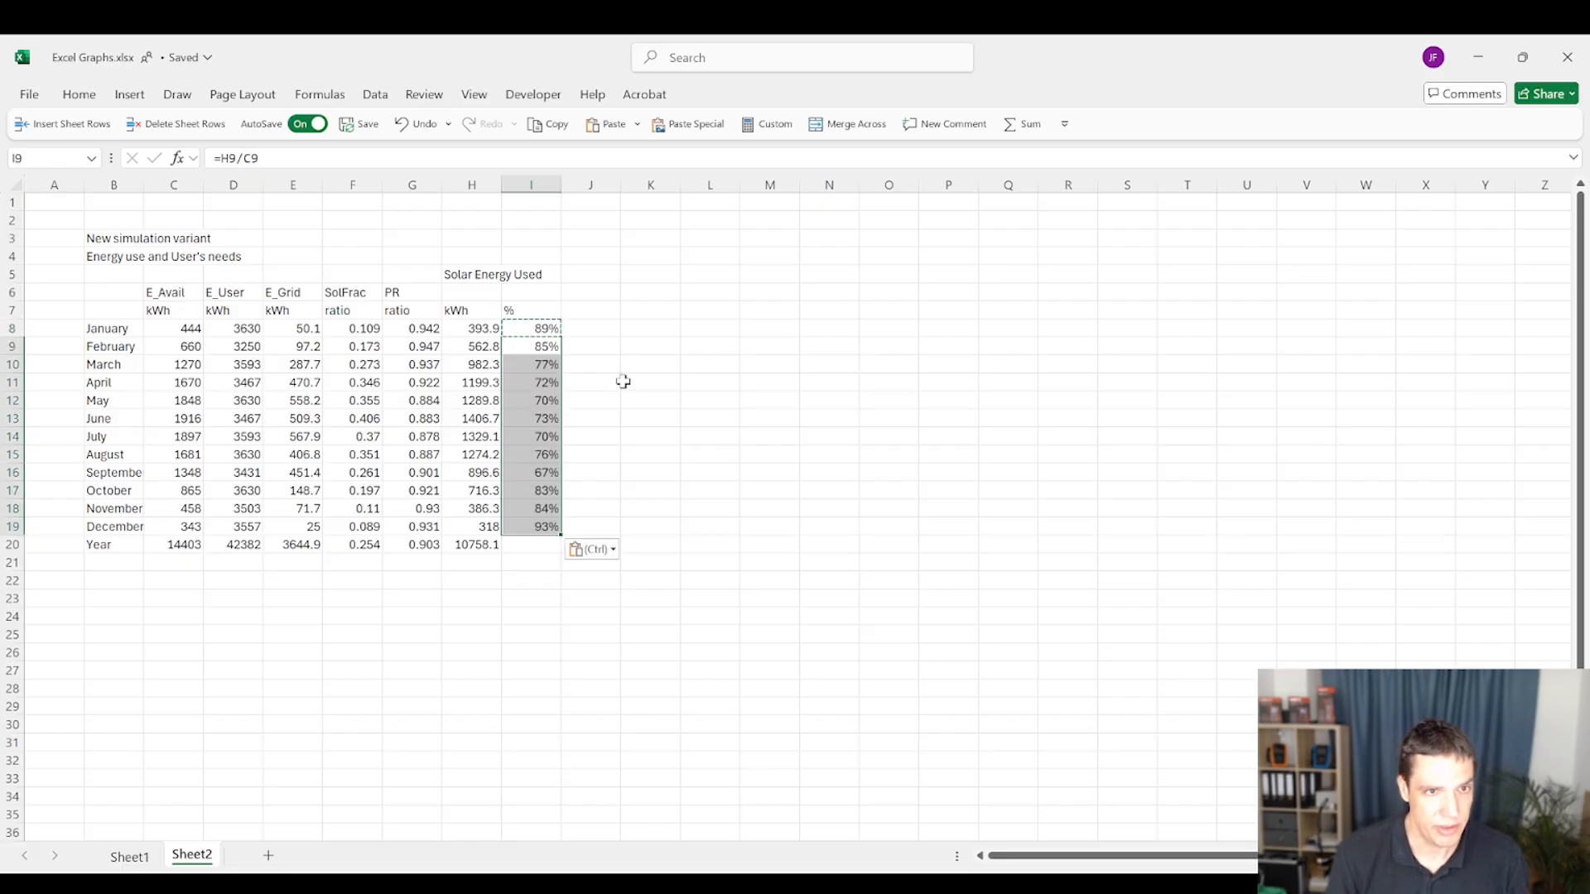
key(Escape)
Copy the December percentage formula into the Year row, cell I20
key(Down)
key(Down)
key(Down)
key(Down)
key(Down)
key(Down)
key(Down)
key(Down)
key(Down)
key(Down)
key(Down)
key(Down)
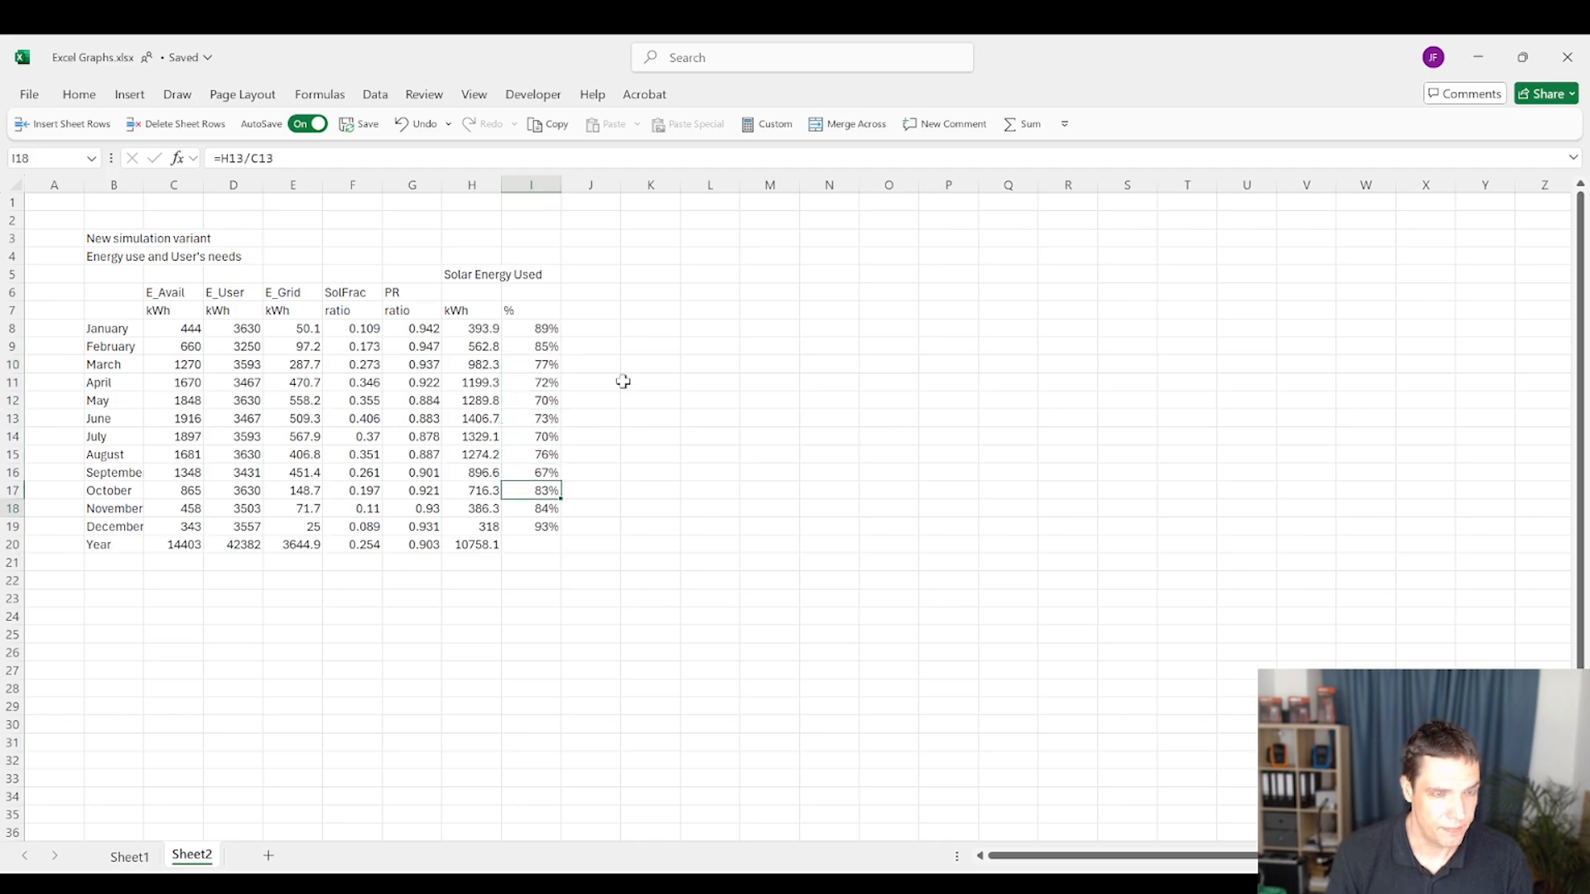
key(Up)
key(Up)
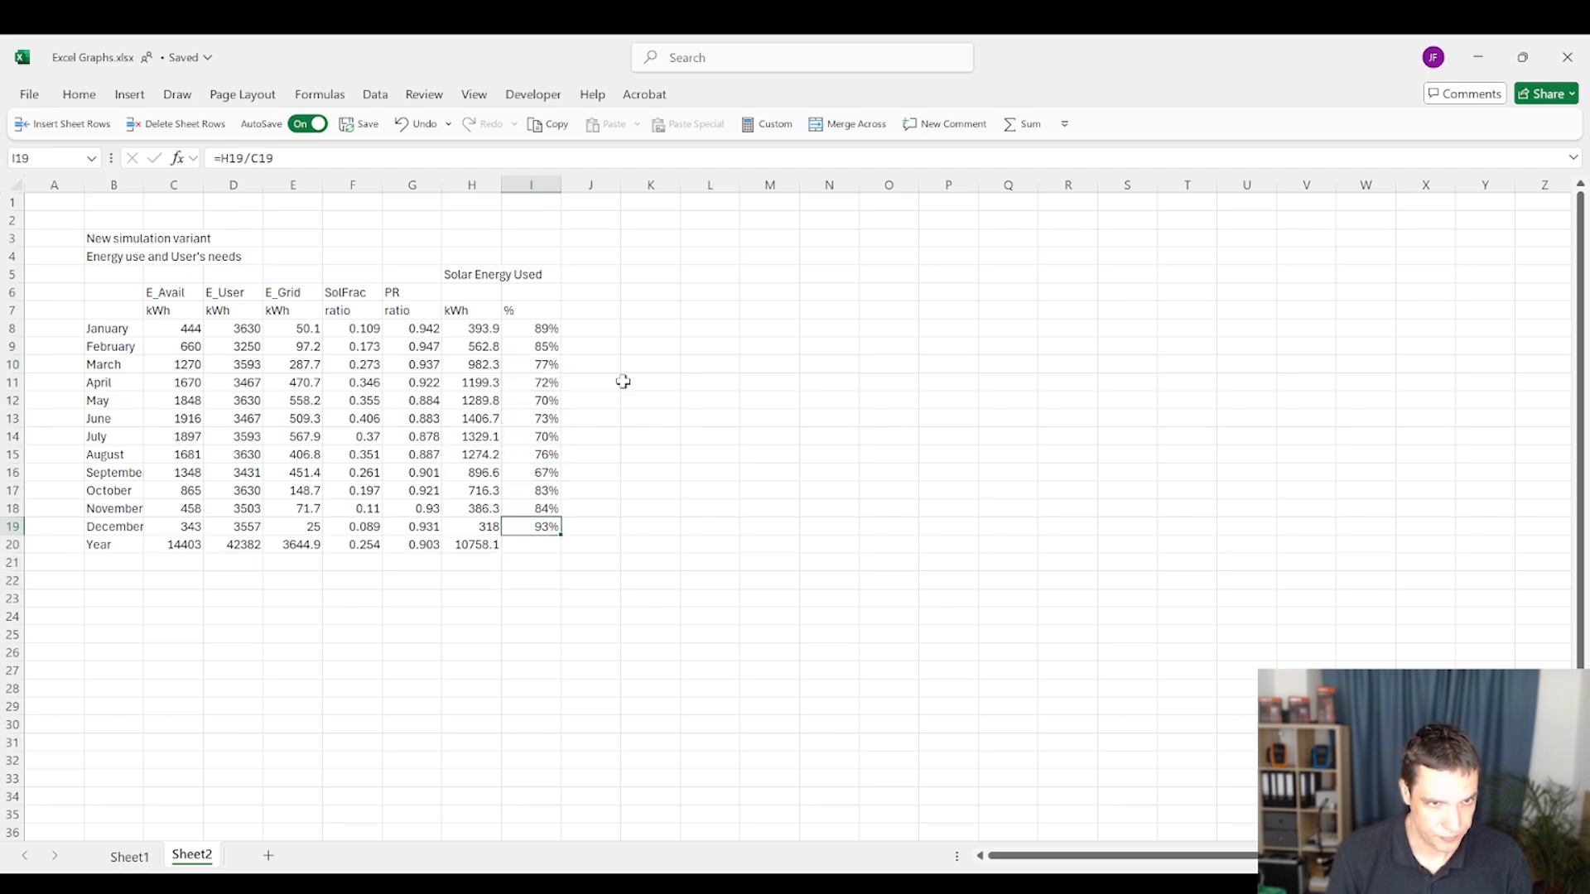
key(ctrl+c)
key(Down)
key(ctrl+v)
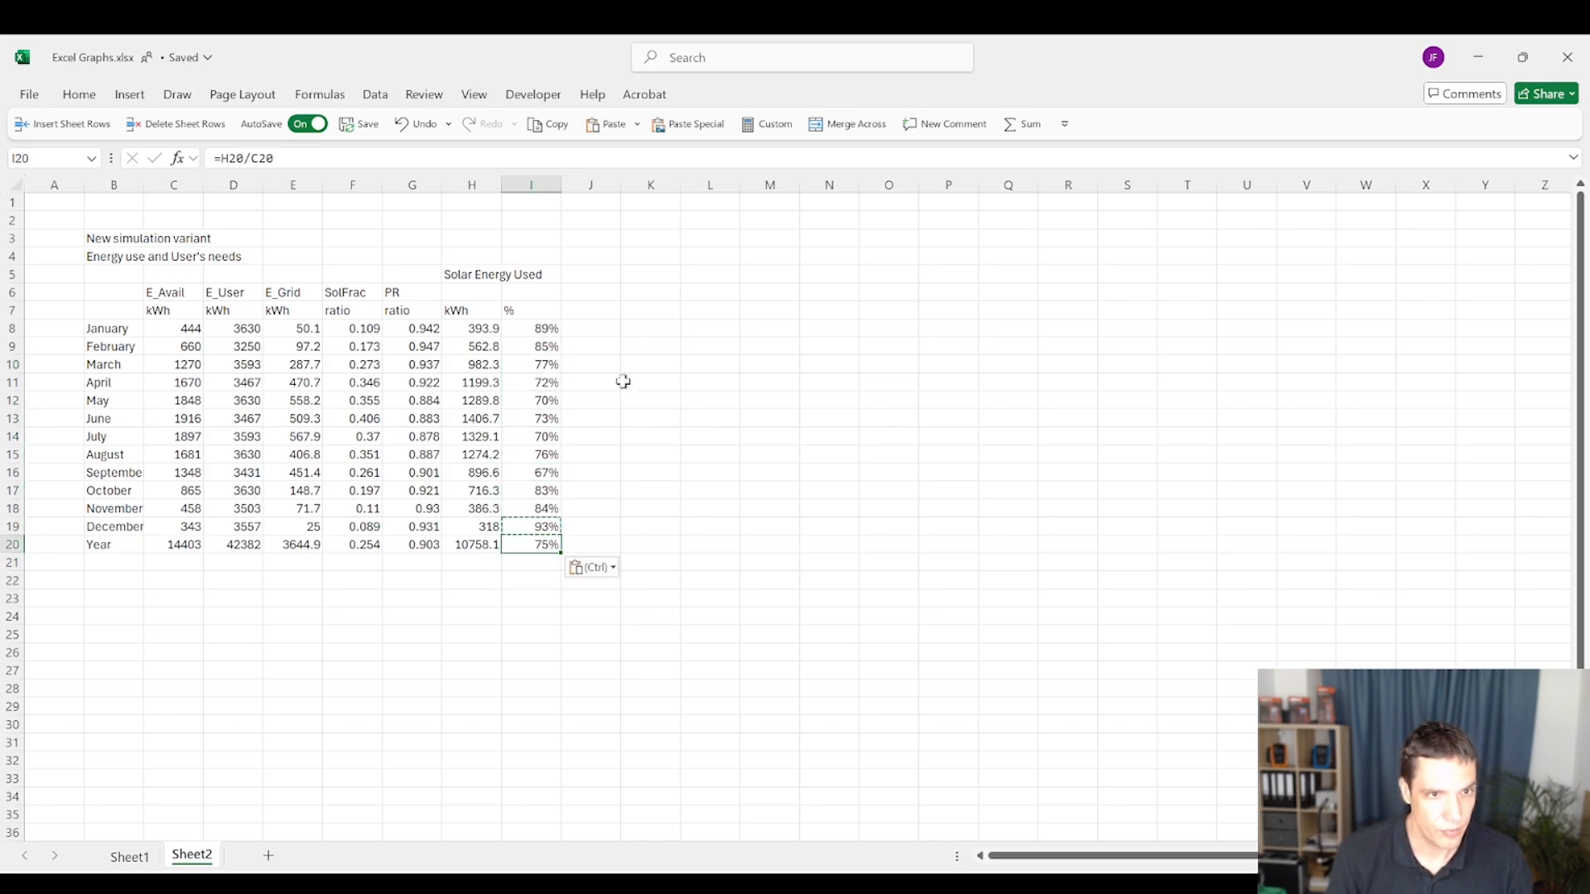
key(Escape)
key(Down)
key(Up)
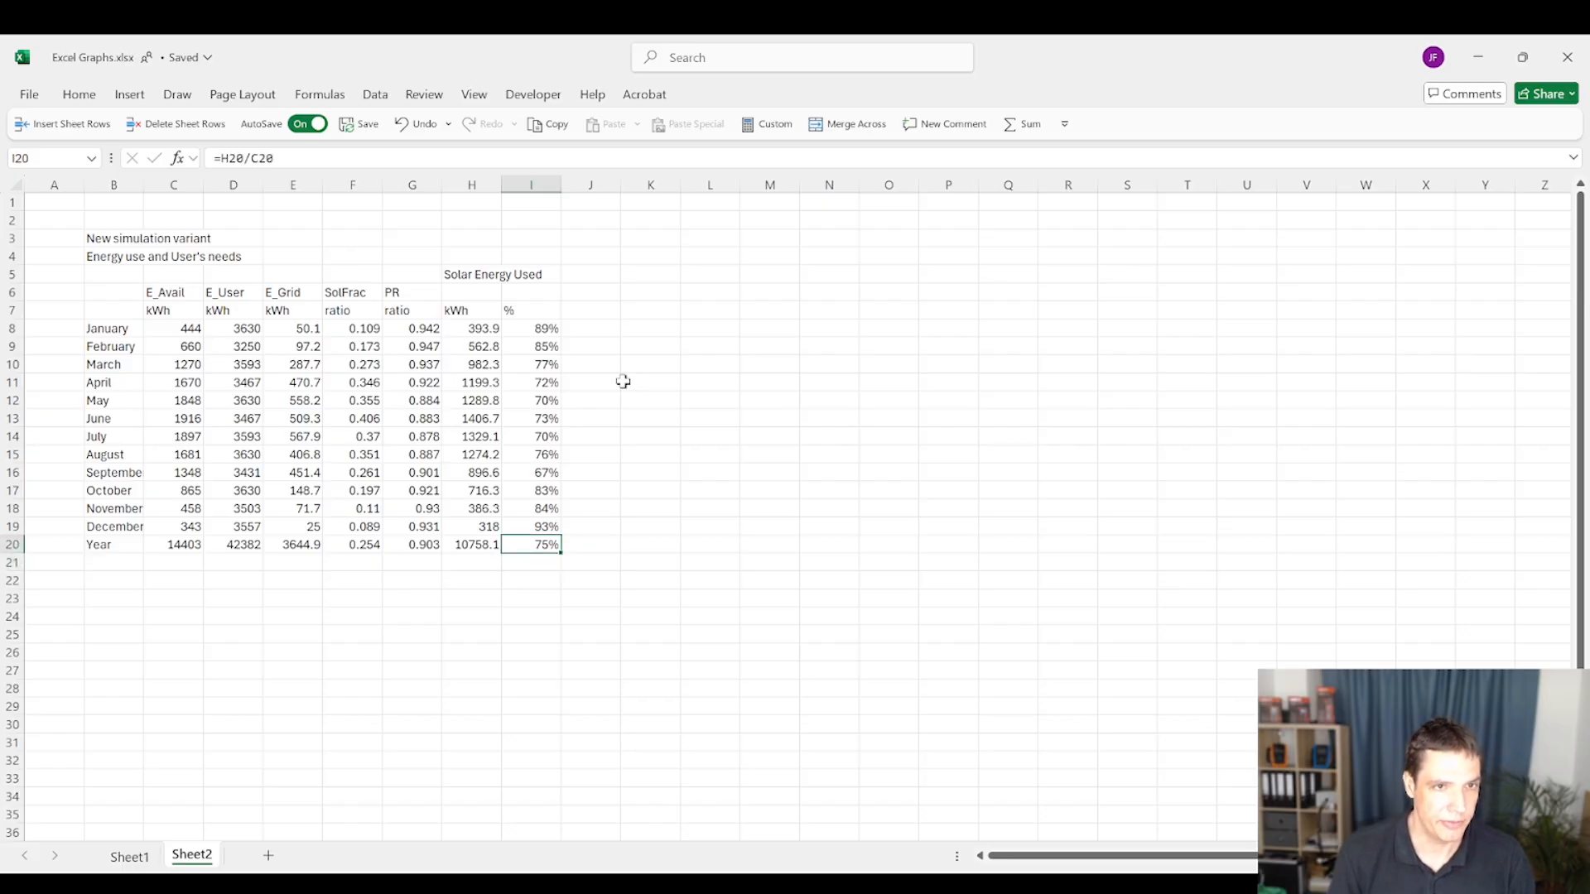
key(Up)
key(Up)
key(Up)
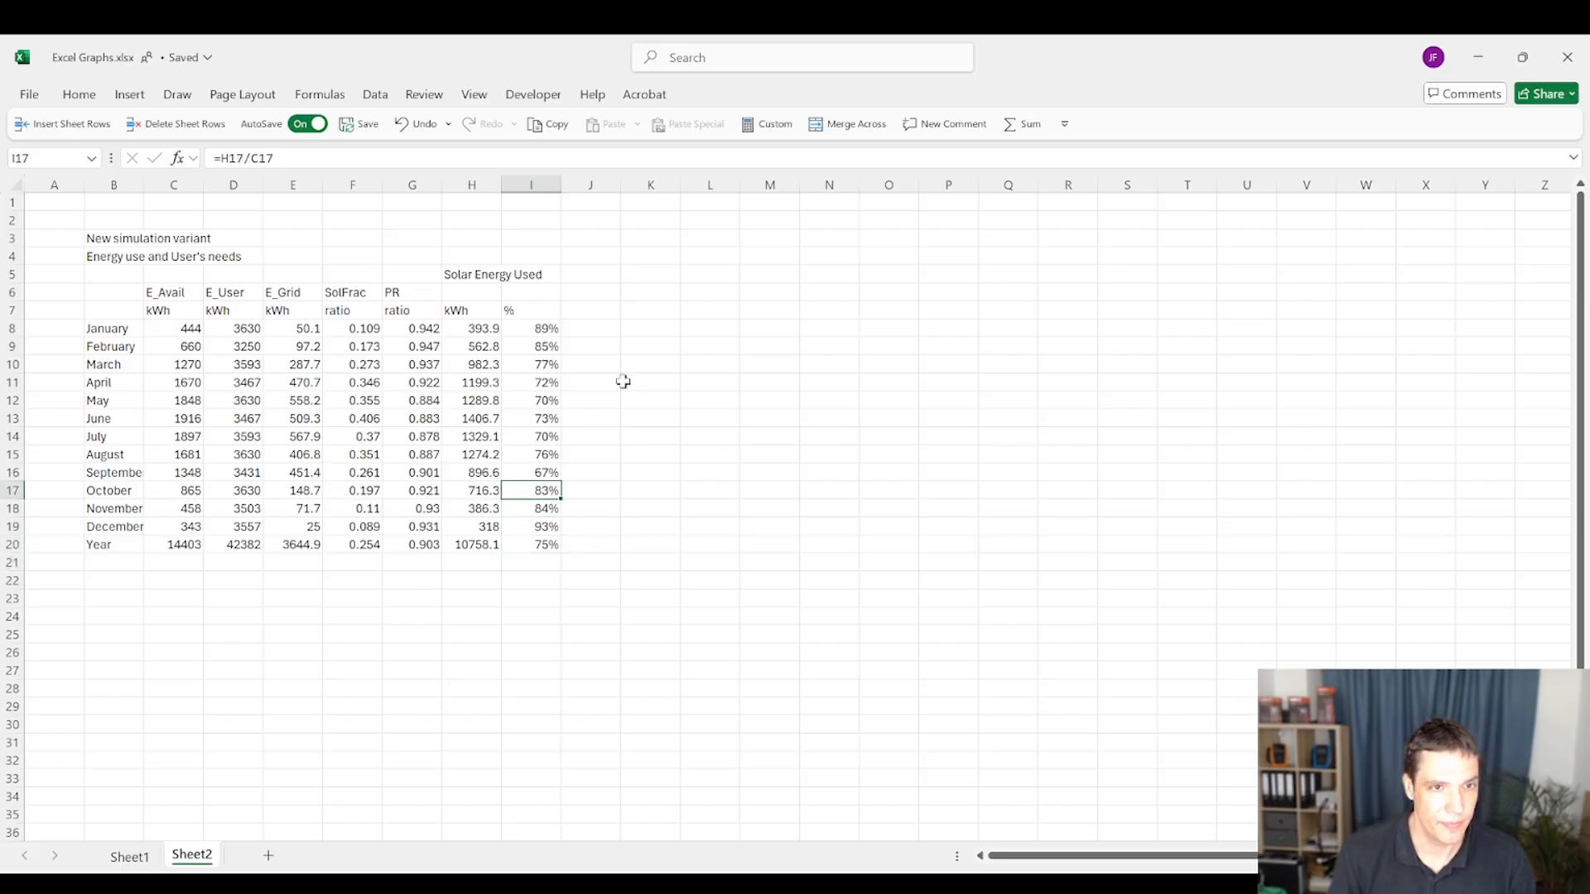
key(Down)
key(Down)
key(Down)
key(Left)
key(shift+Up)
key(shift+Up)
key(shift+Up)
key(shift+Up)
key(shift+Up)
key(shift+Up)
key(shift+Up)
key(shift+Up)
key(shift+Up)
key(shift+Up)
key(shift+Up)
key(shift+Up)
key(shift+Up)
key(shift+Up)
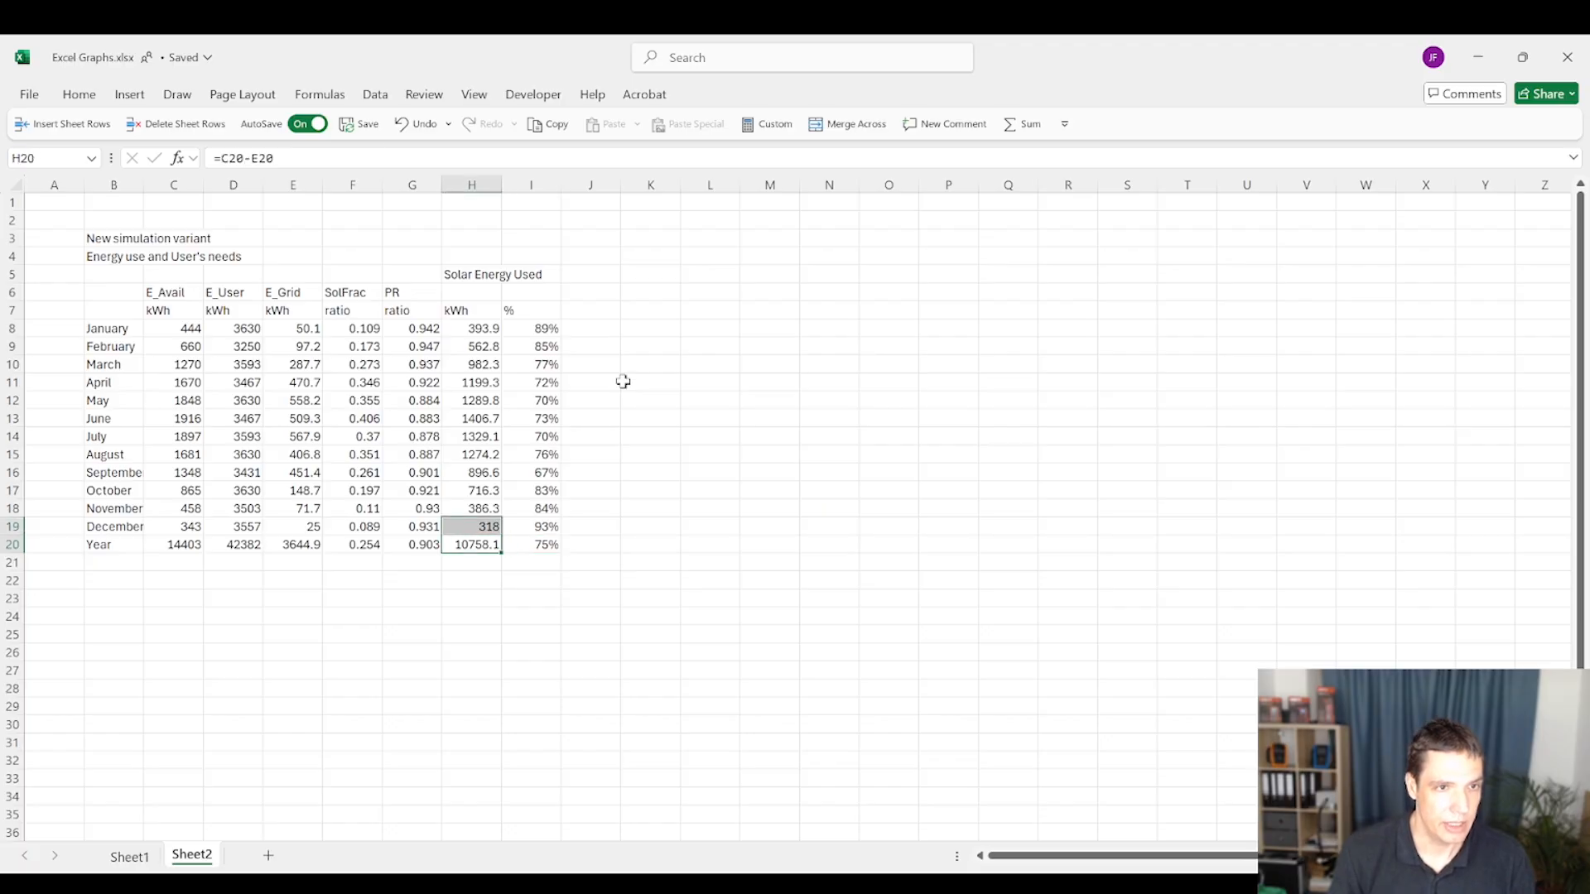
key(shift+Left)
key(shift+Left)
key(shift+Left)
key(shift+Left)
key(shift+Left)
key(shift+Left)
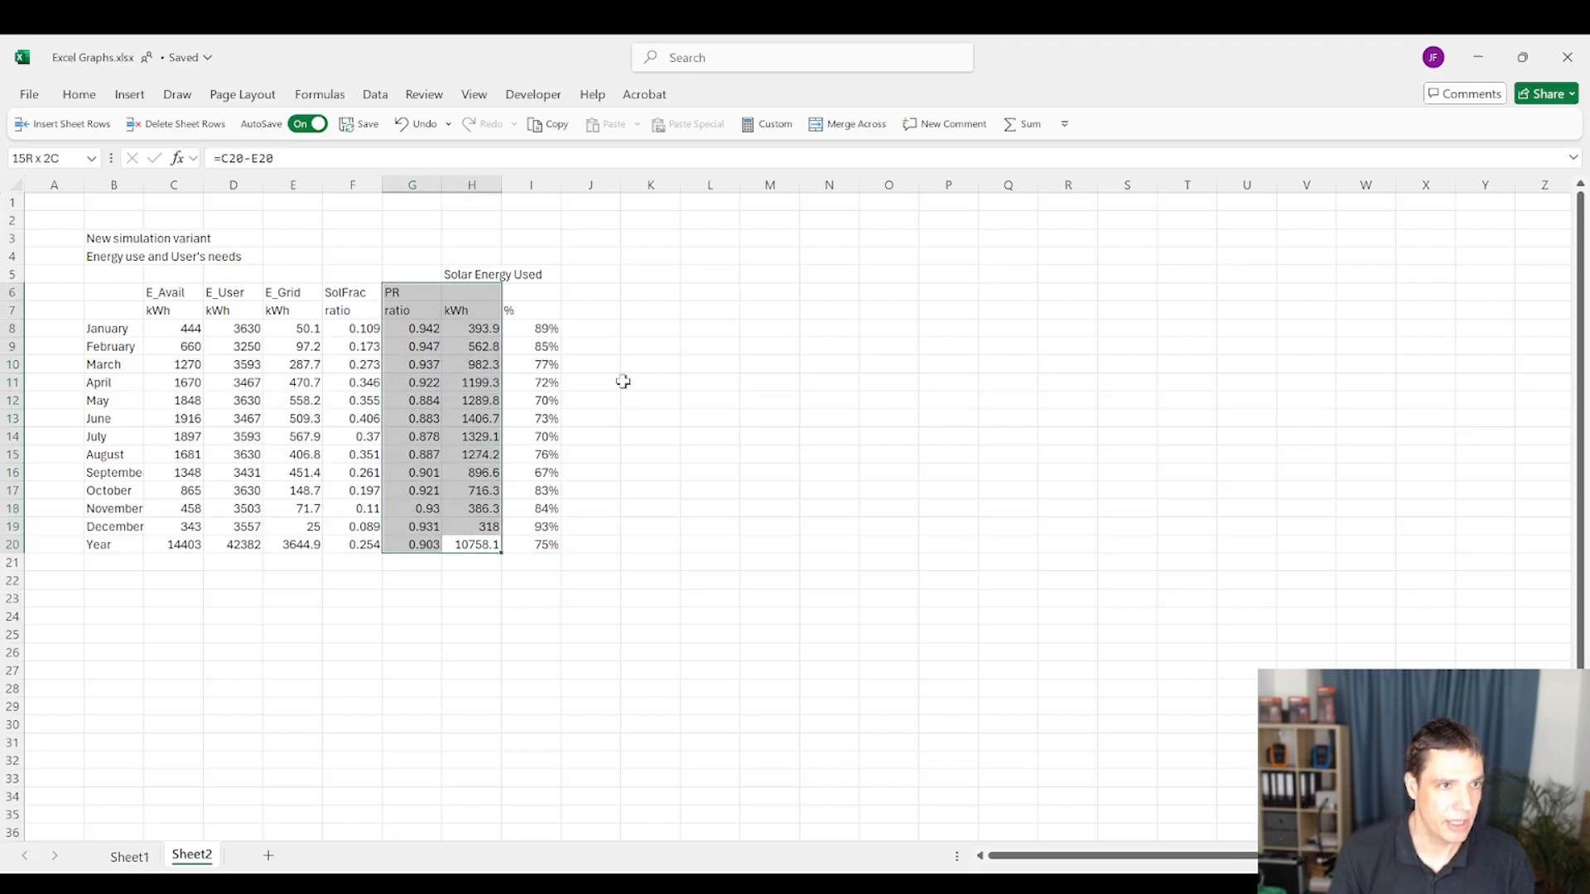
key(shift+Right)
key(shift+Down)
key(shift+Right)
key(shift+Down)
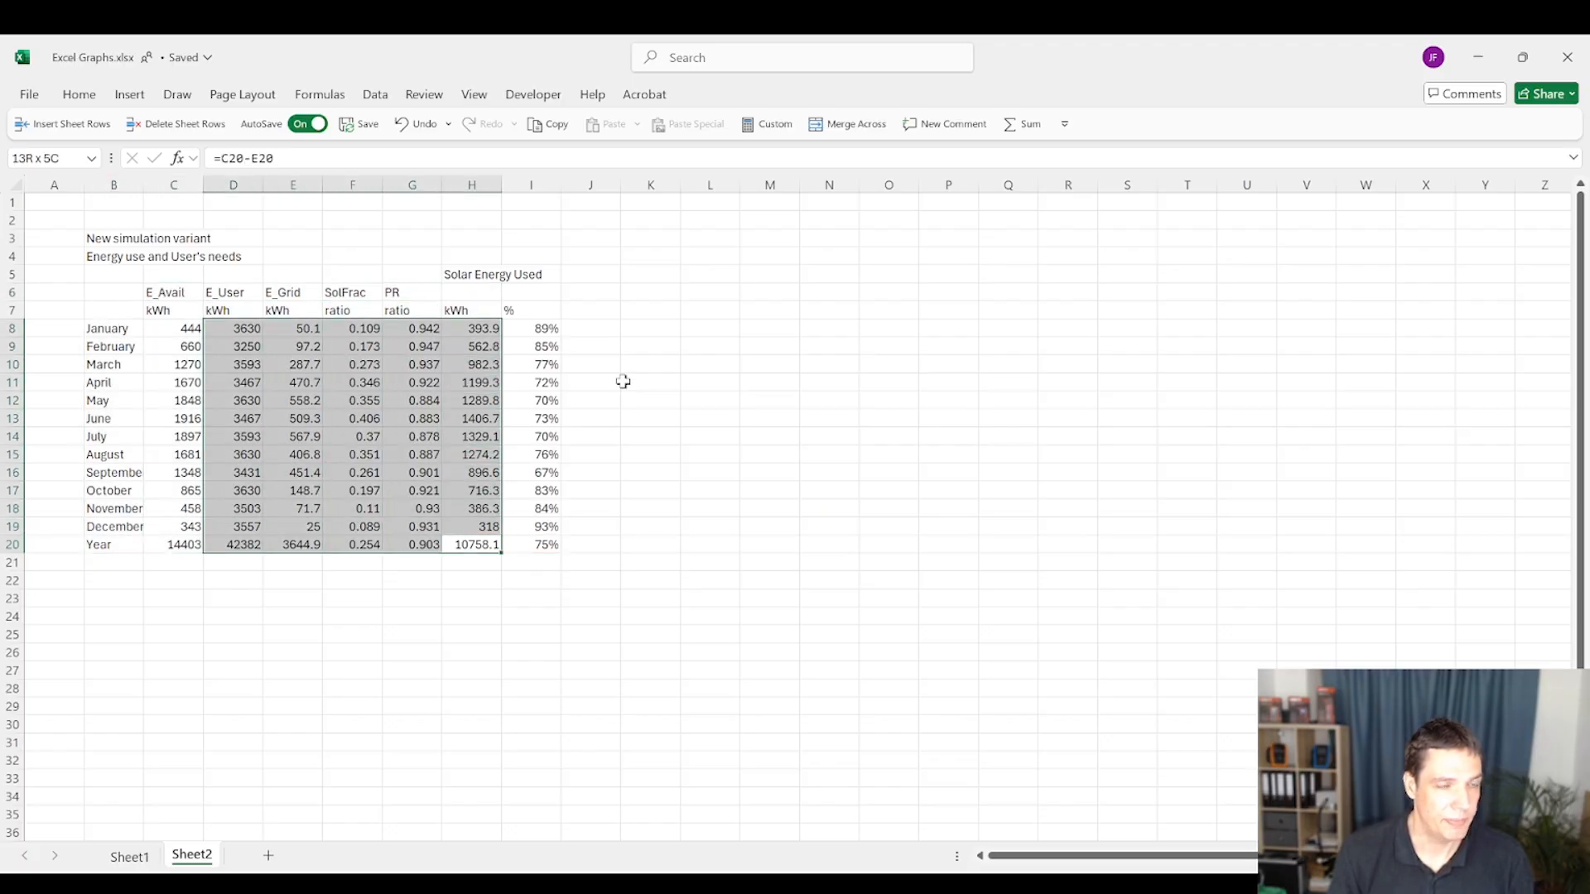
key(shift+Left)
key(Right)
key(Right)
key(Left)
key(Left)
key(Left)
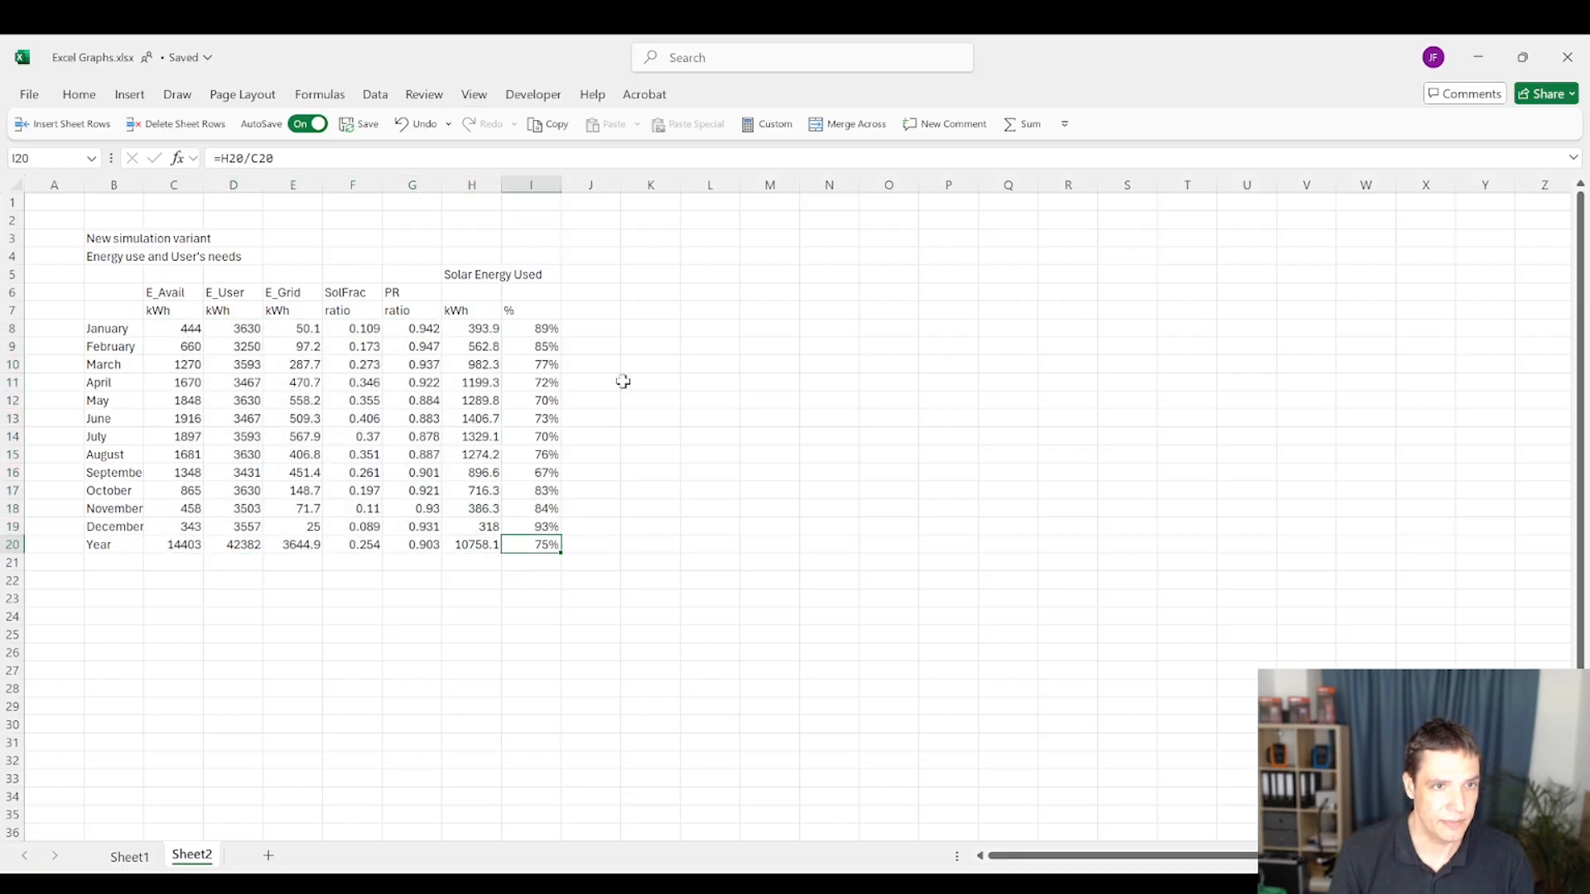
key(Right)
key(Right)
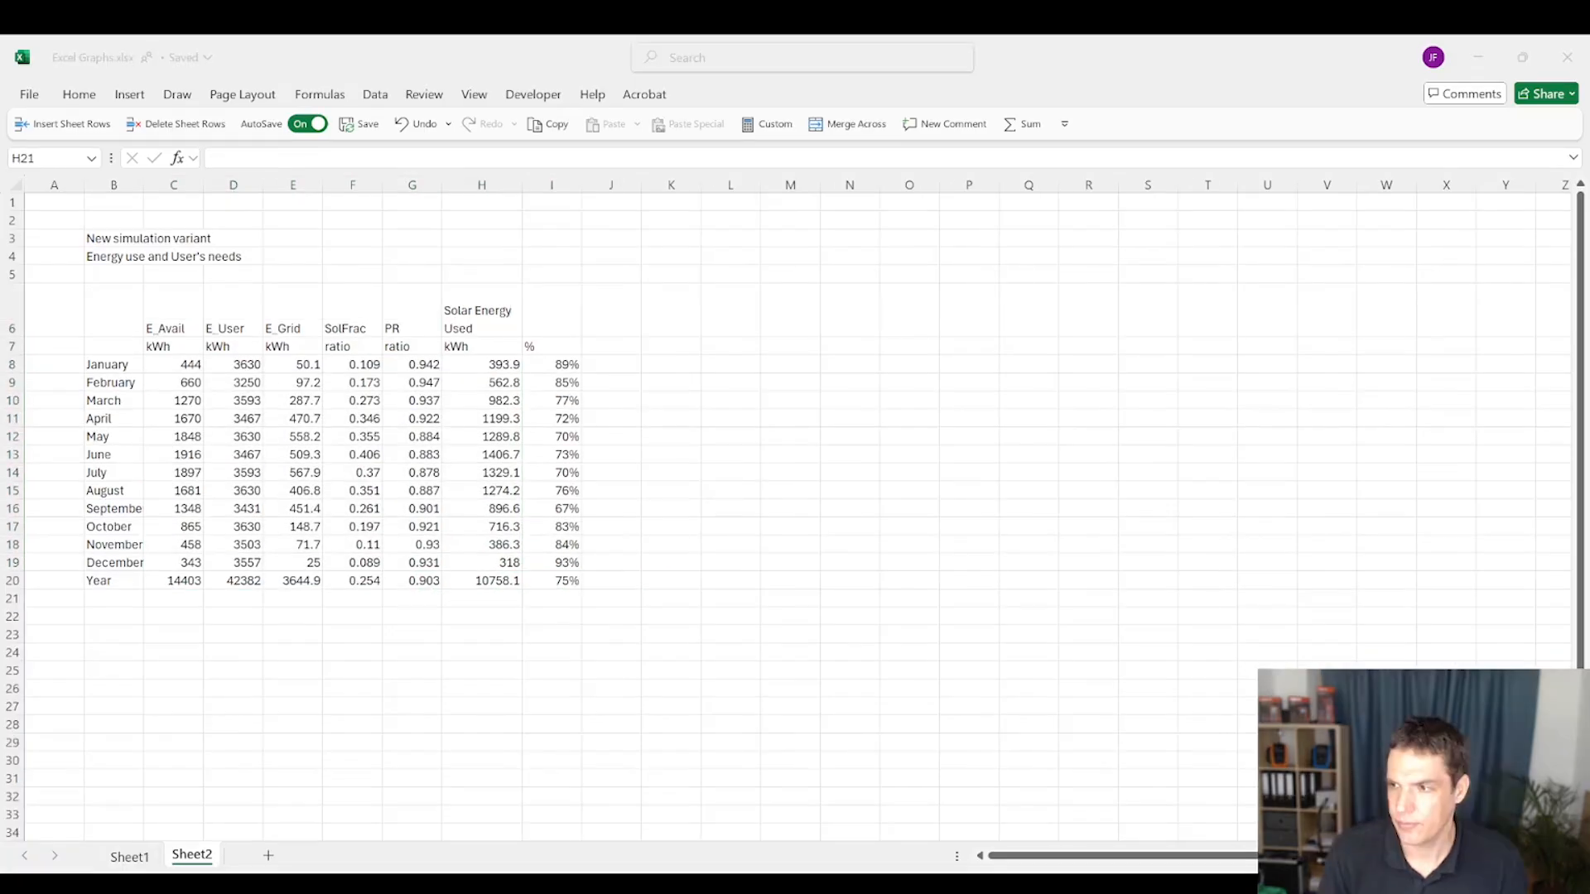
Insert a Treemap chart of the Year totals for E_Avail, E_User, E_Grid and Solar Energy Used, including their headings
click(168, 315)
ctrl+click(237, 315)
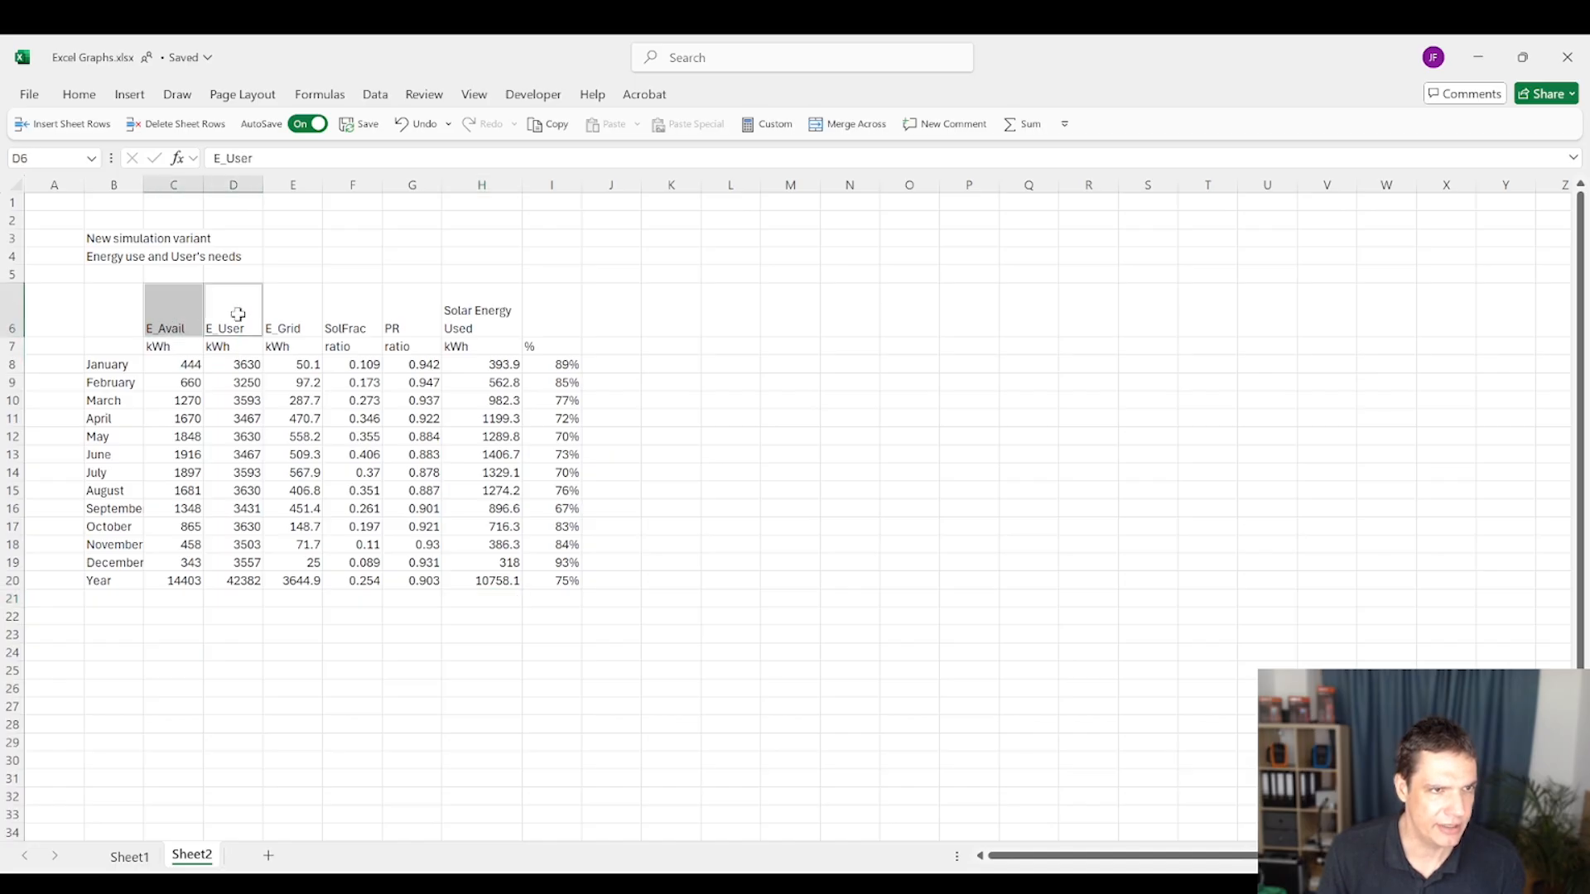
ctrl+click(294, 311)
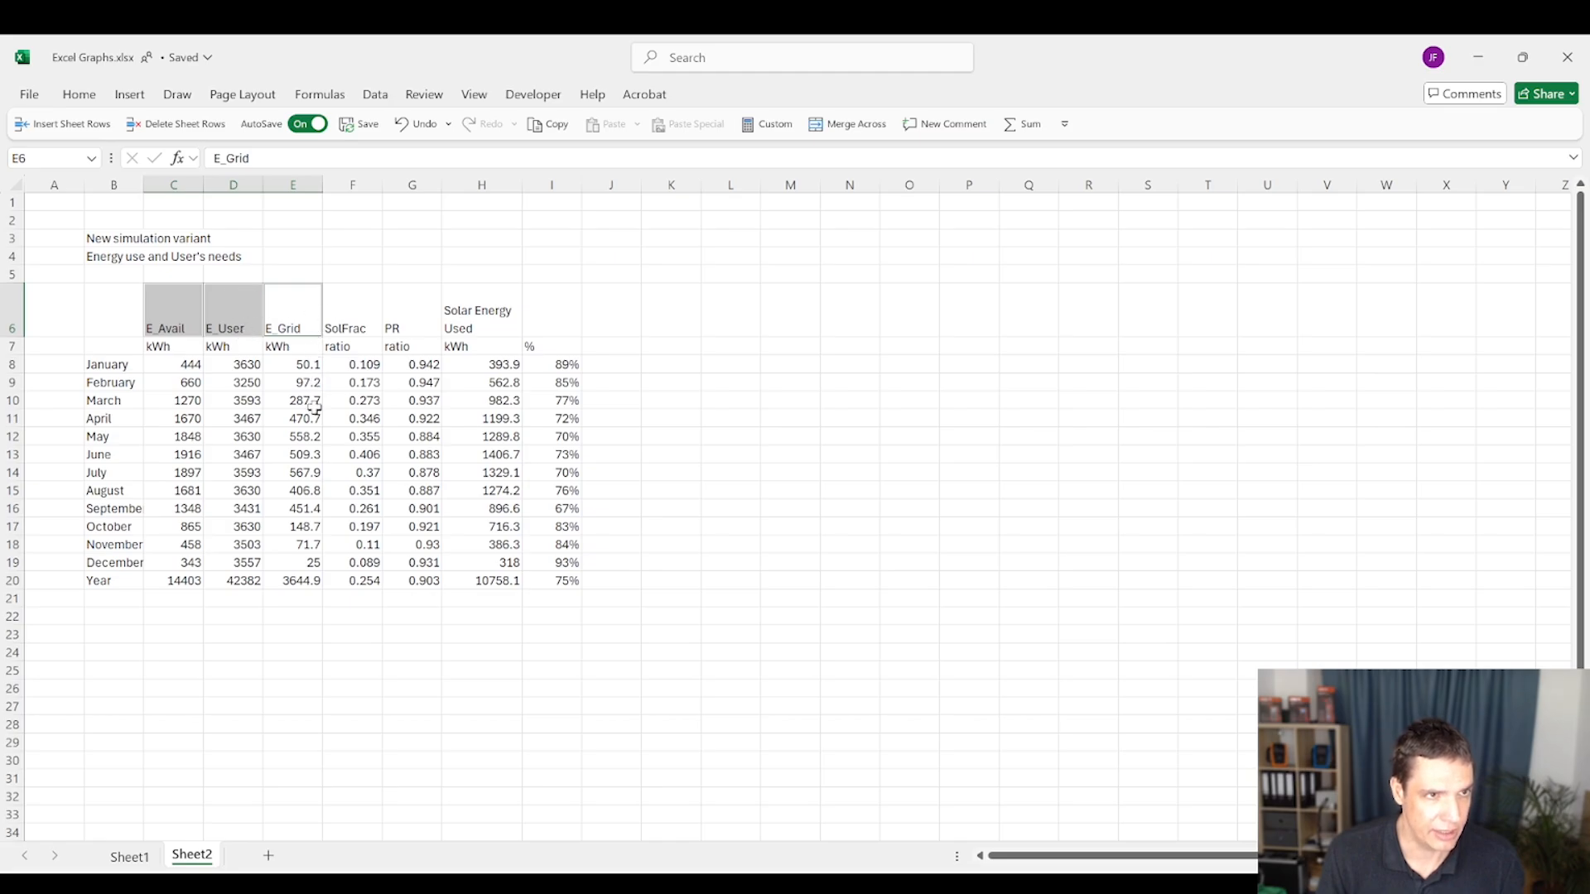
ctrl+click(497, 316)
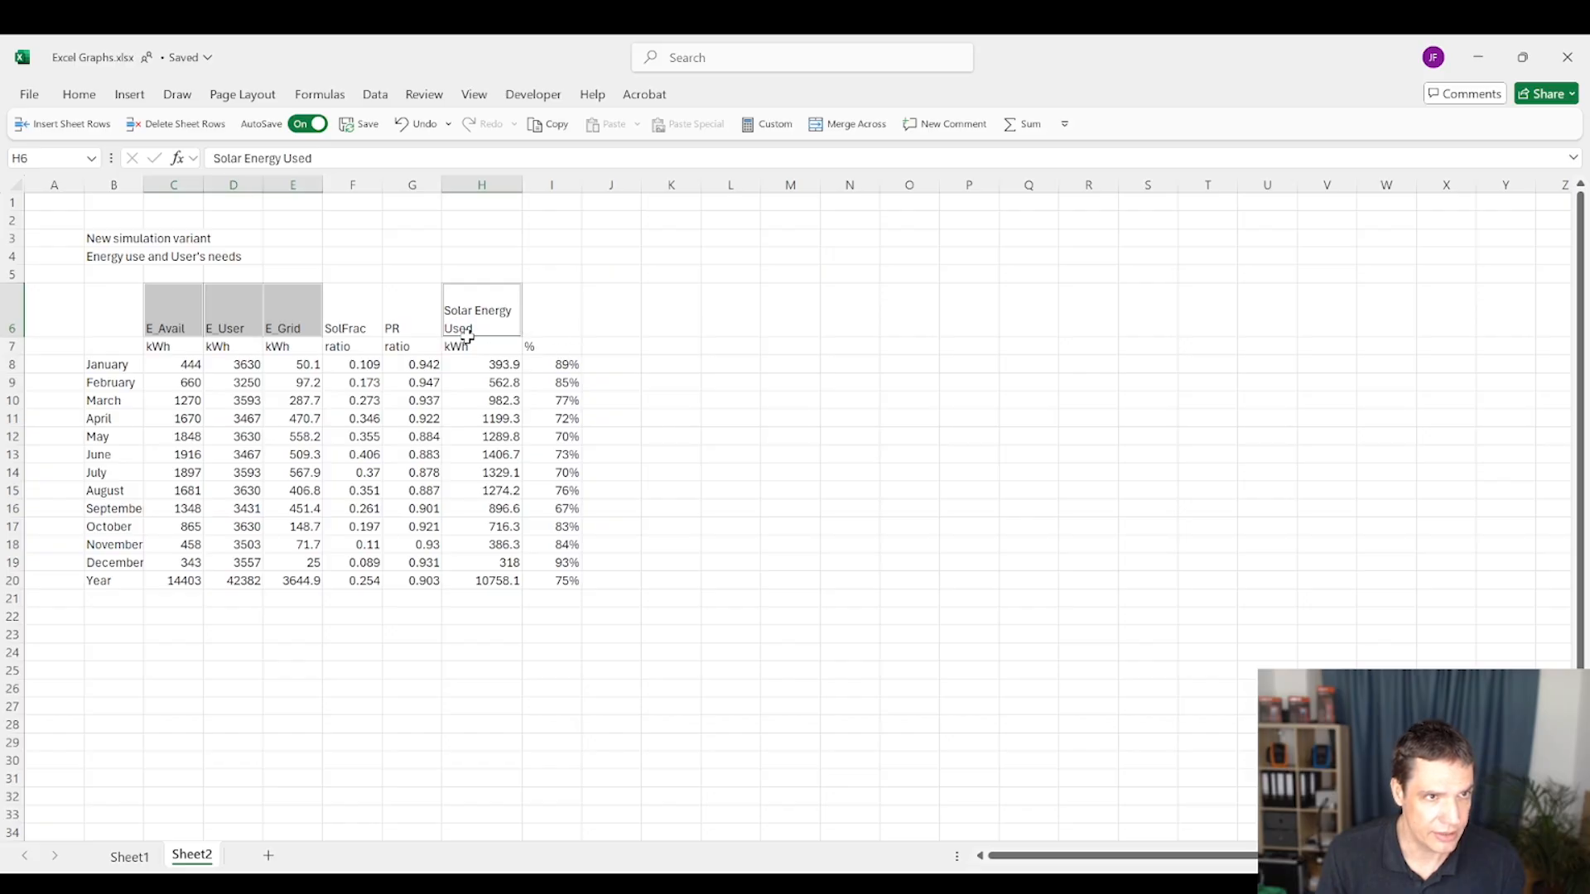
drag(177, 581, 303, 579)
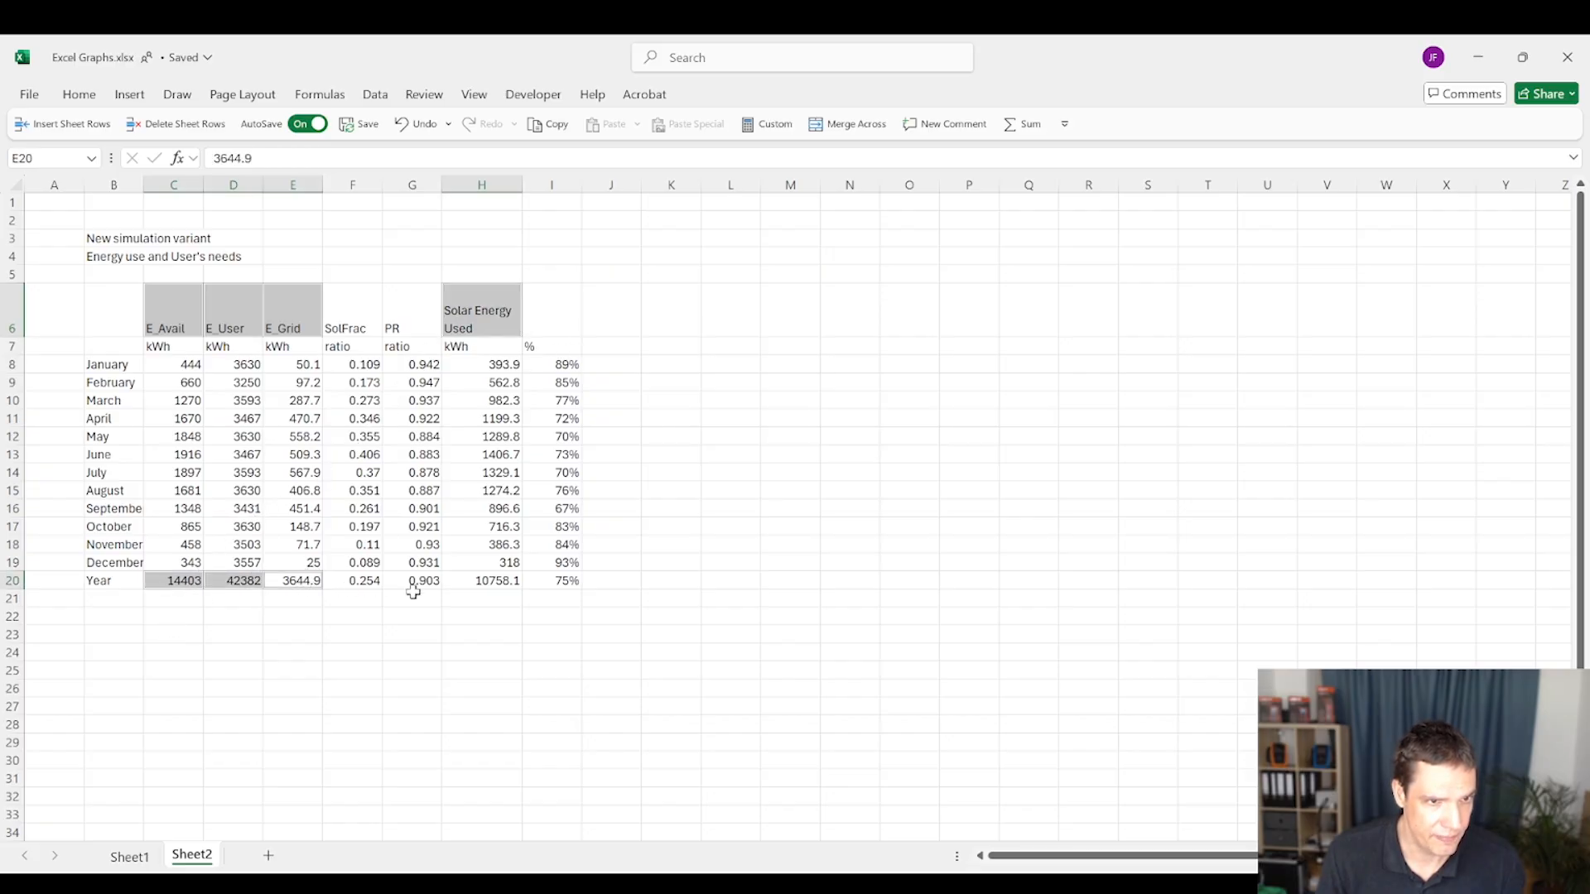
ctrl+click(491, 573)
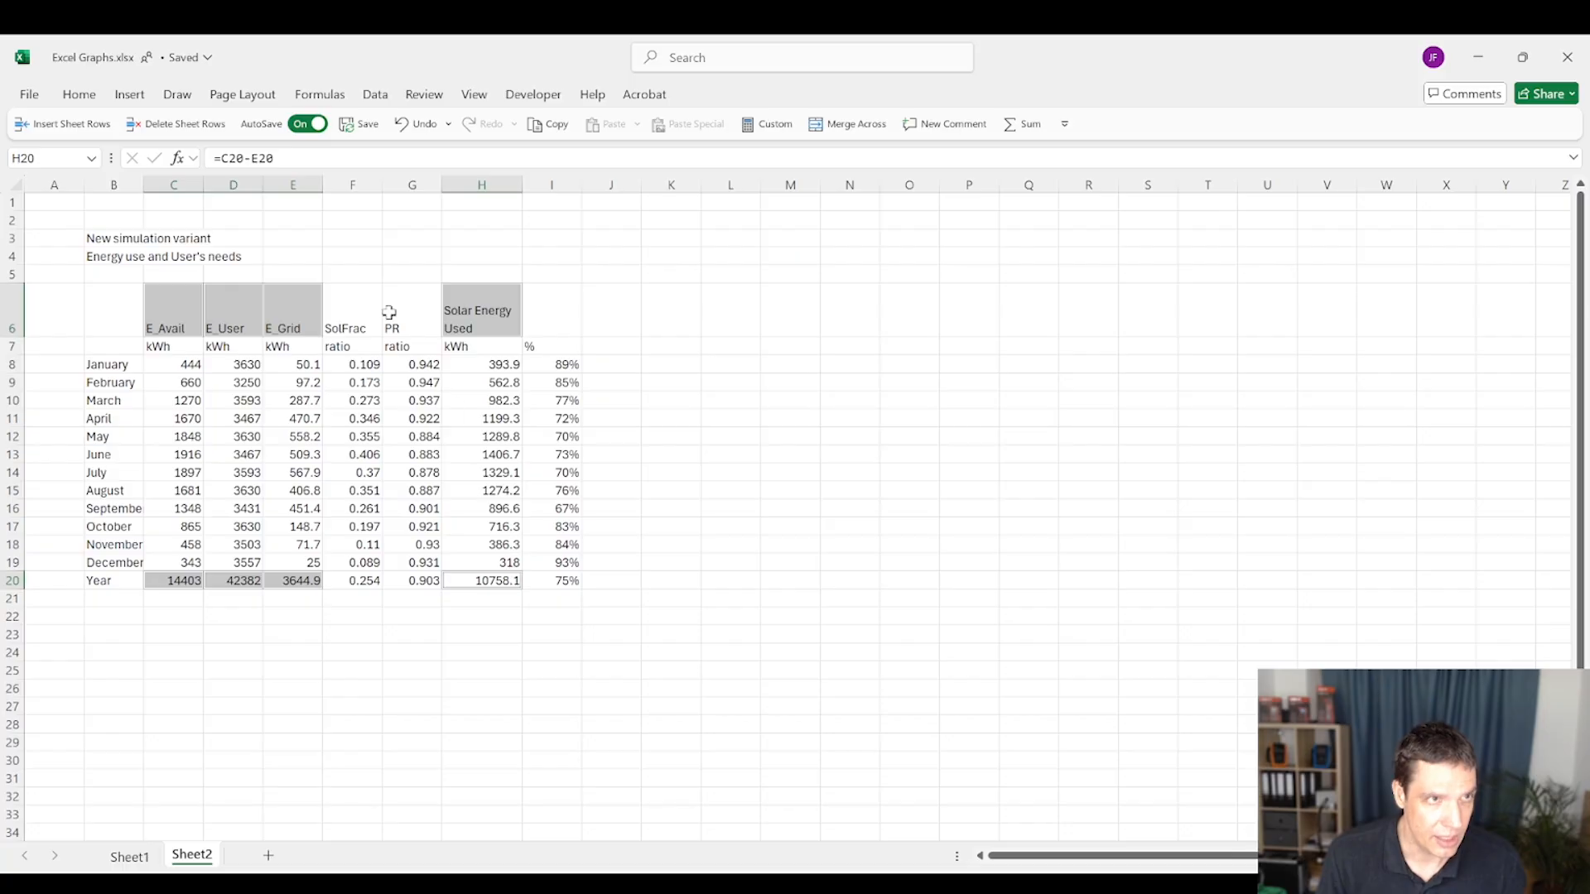
click(131, 96)
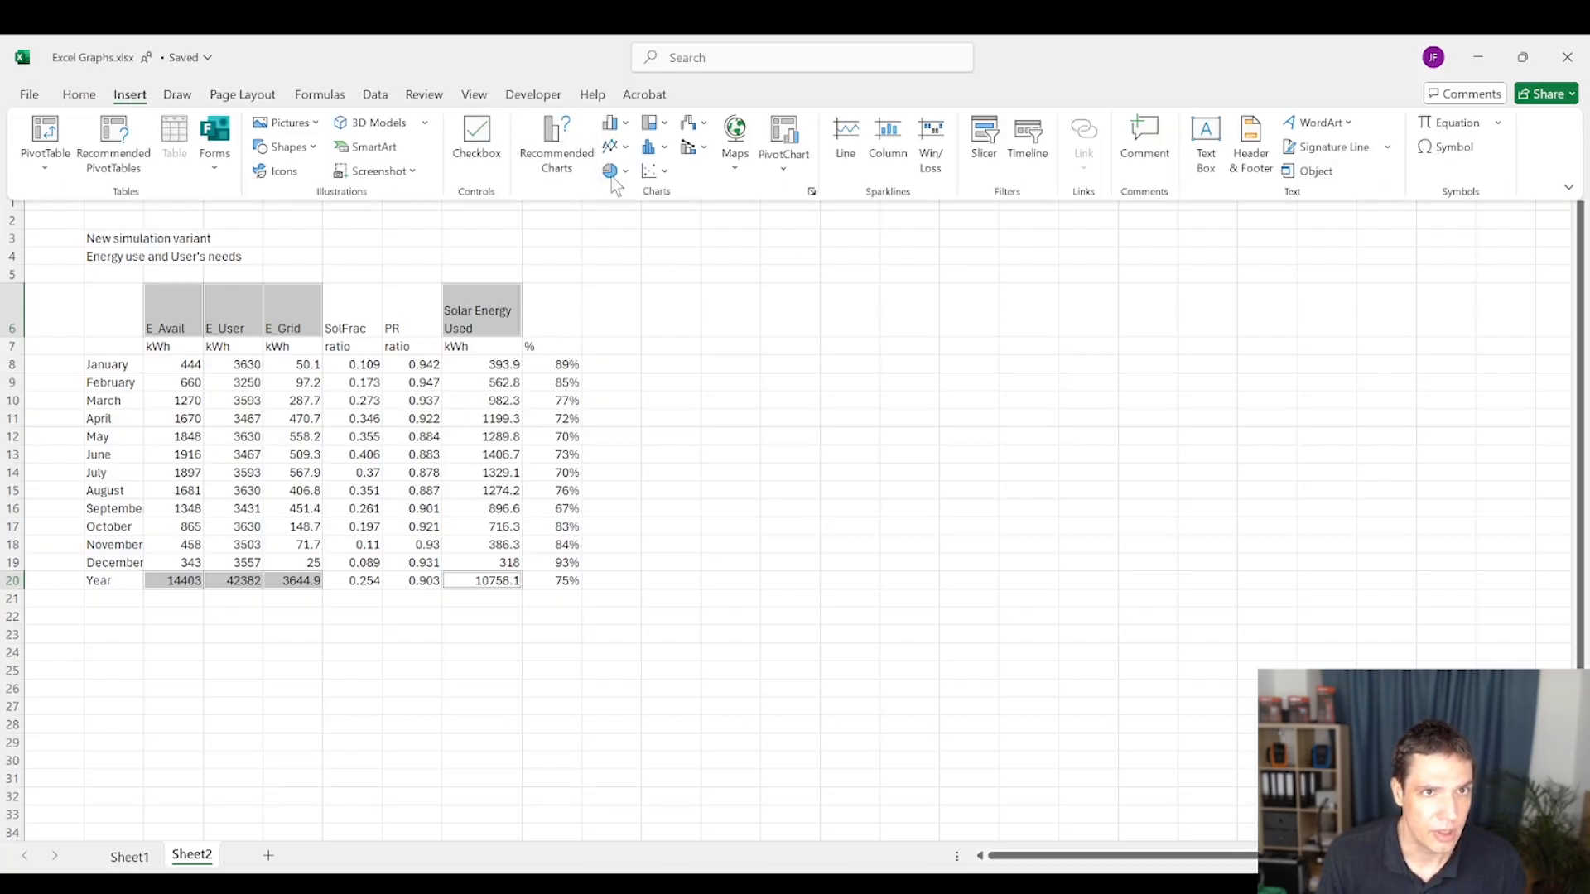
click(560, 159)
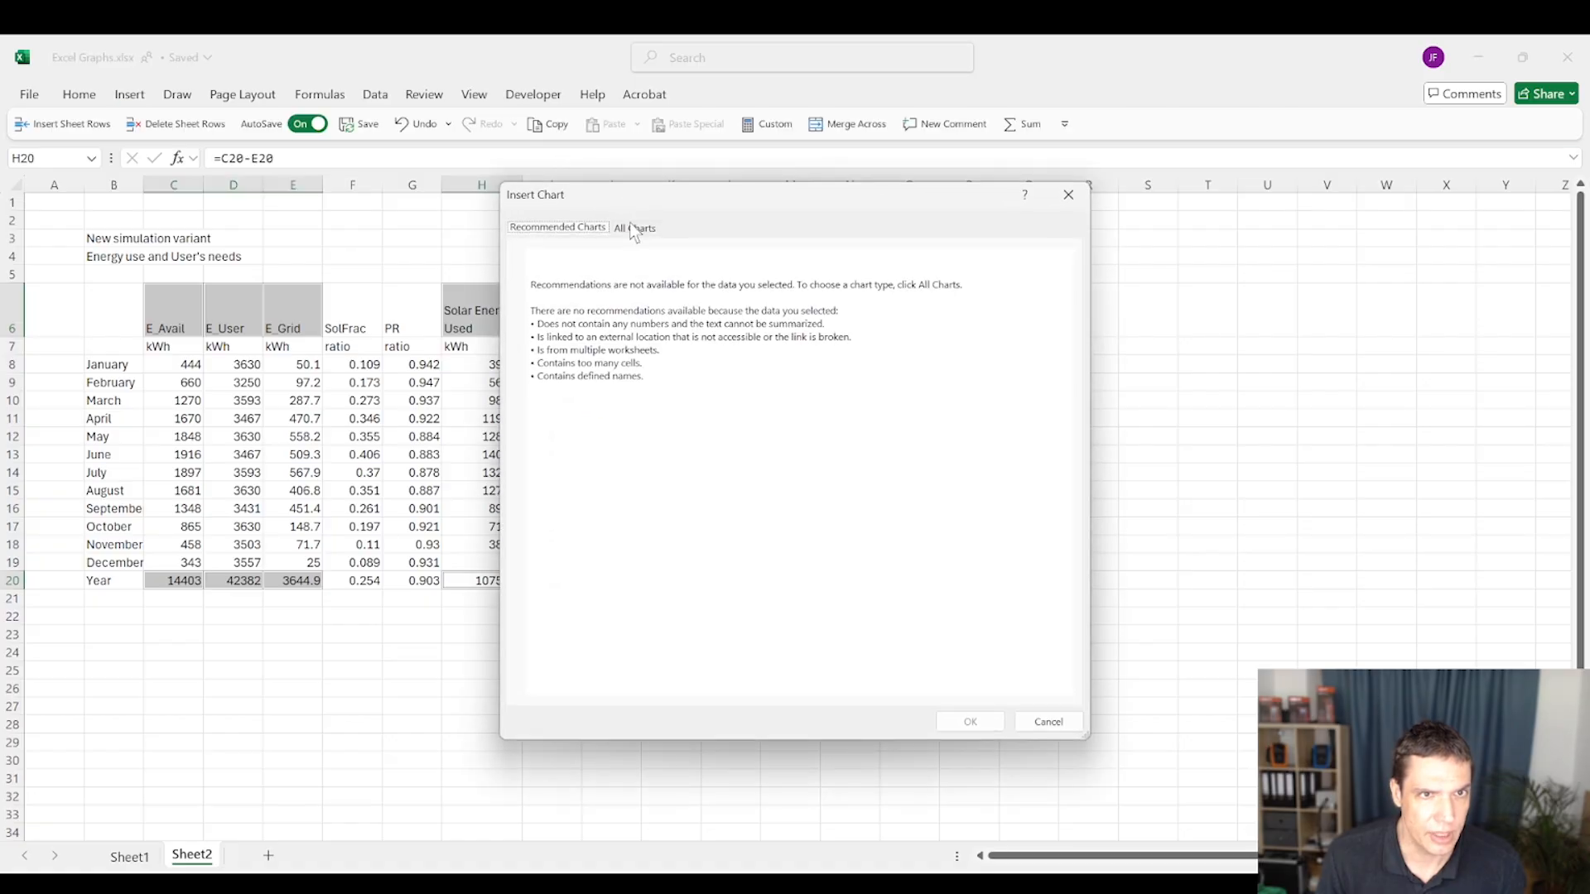
click(634, 228)
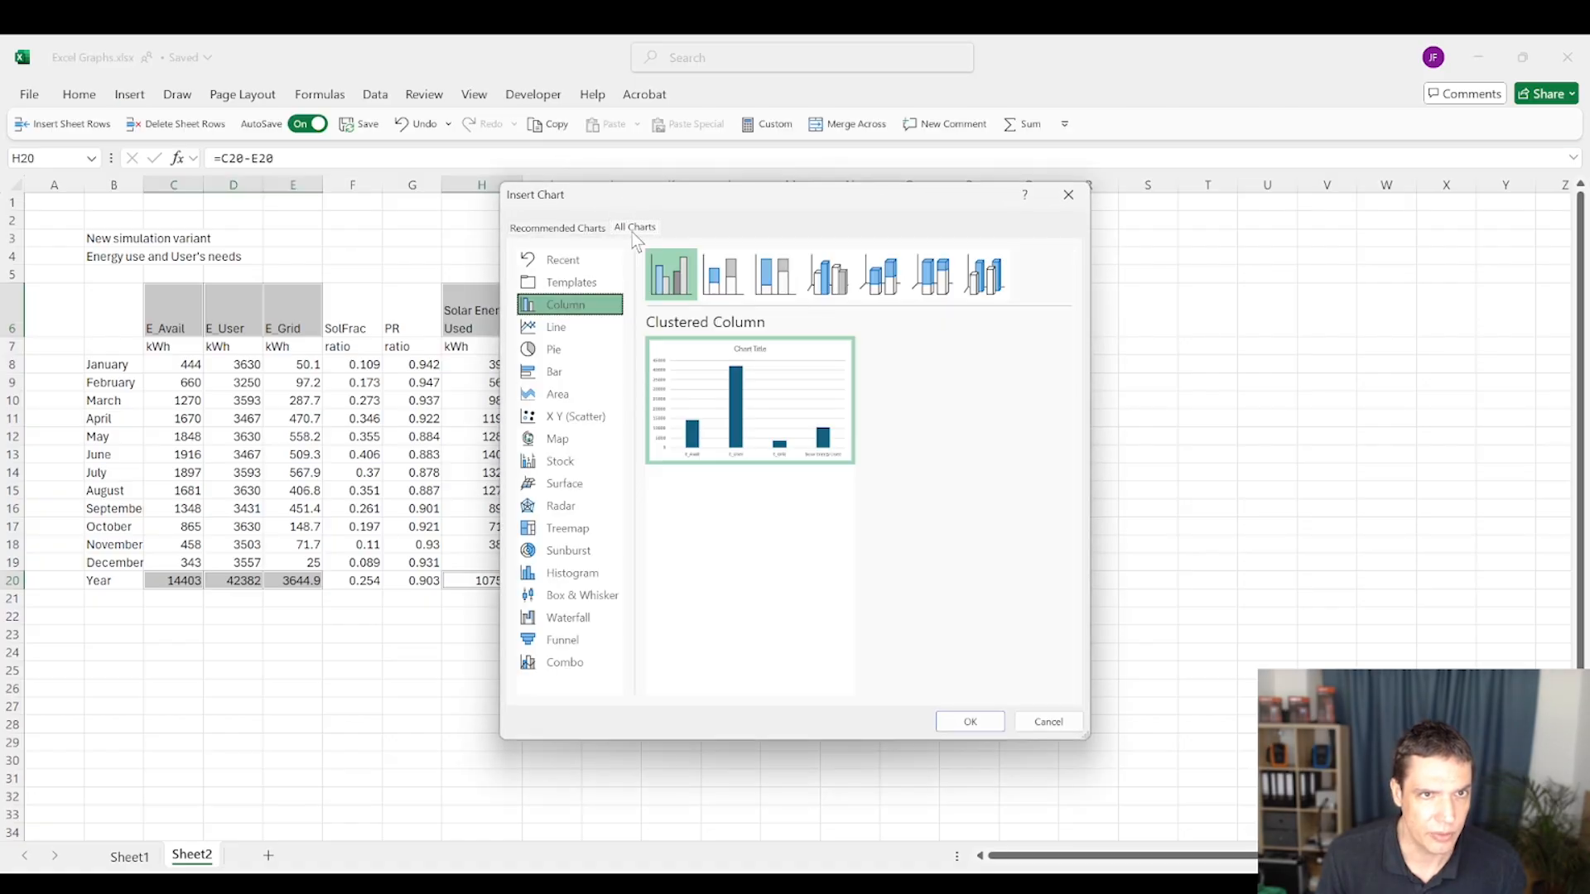
click(586, 533)
mouse_move(799, 379)
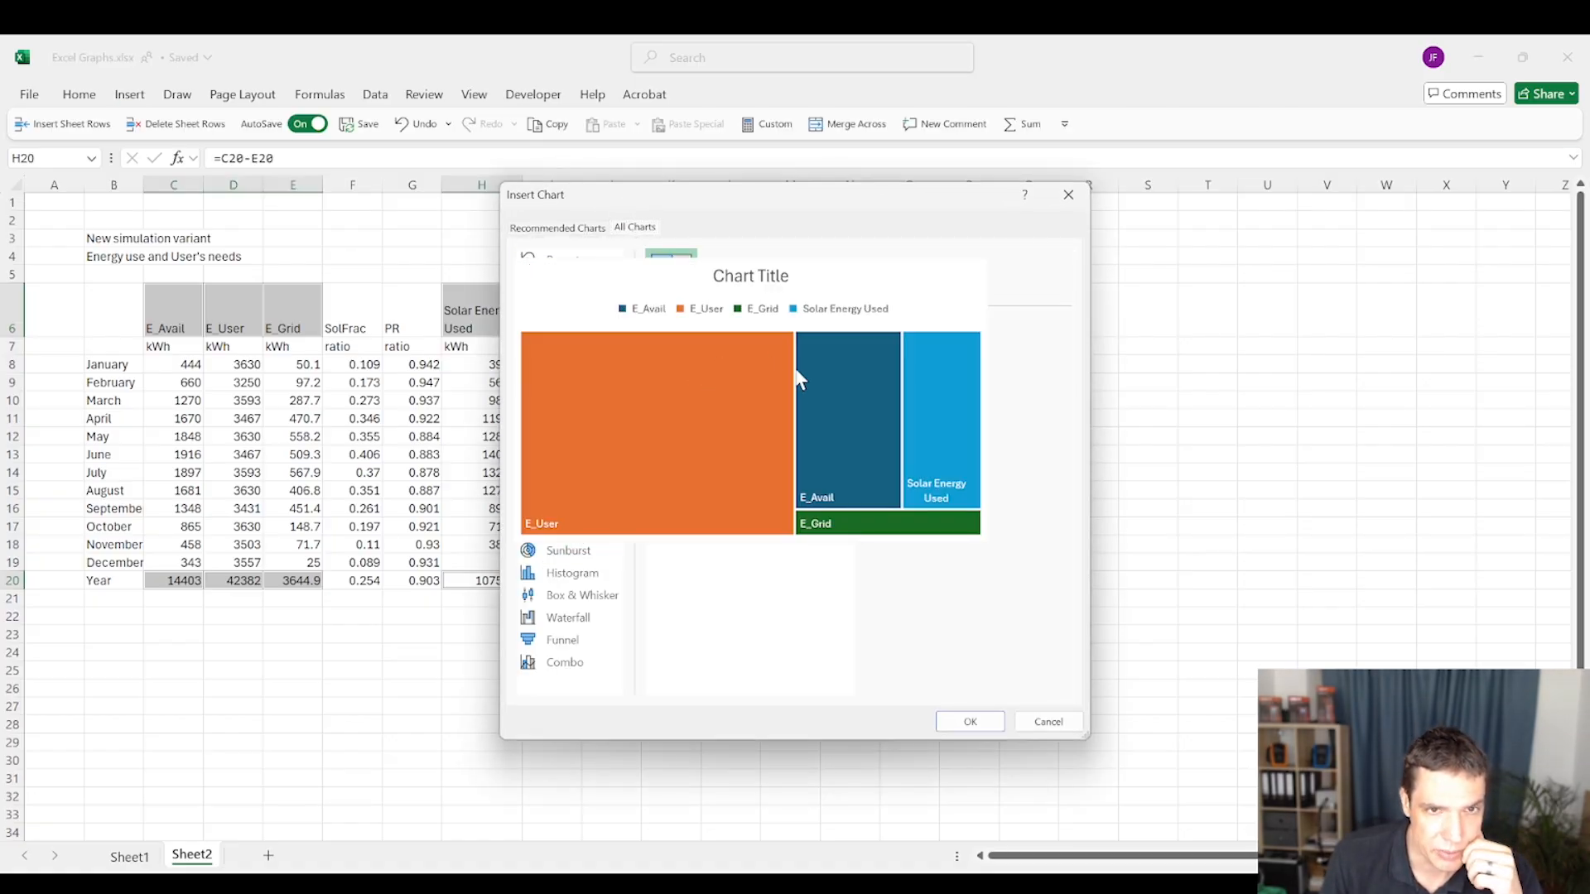
click(982, 730)
Move the treemap chart into the empty cells beside the energy table
drag(695, 380, 790, 252)
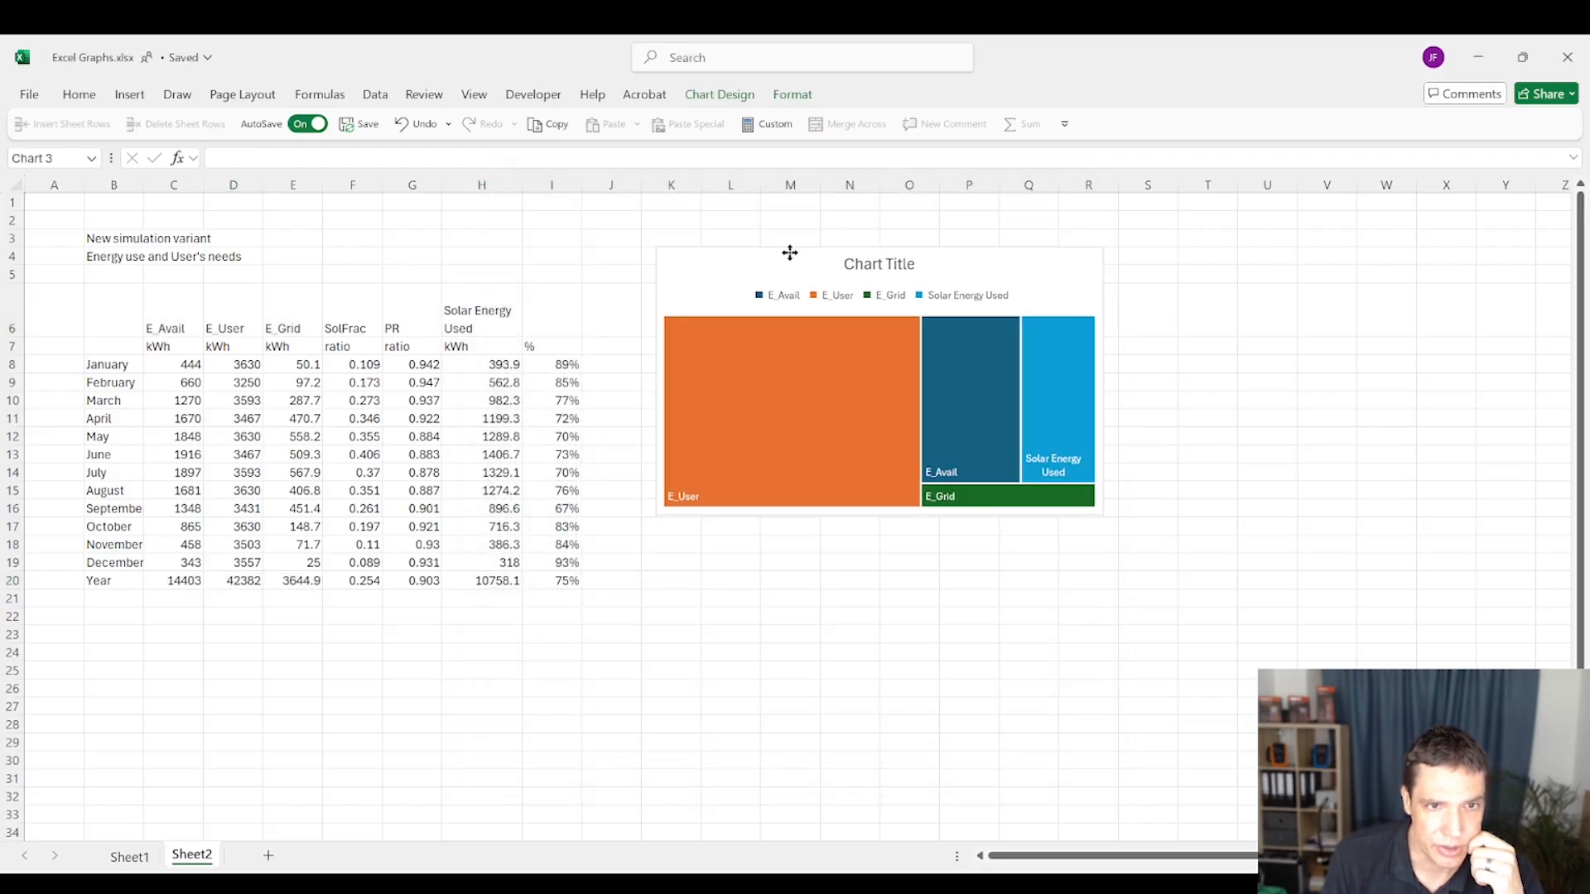
mouse_move(810, 401)
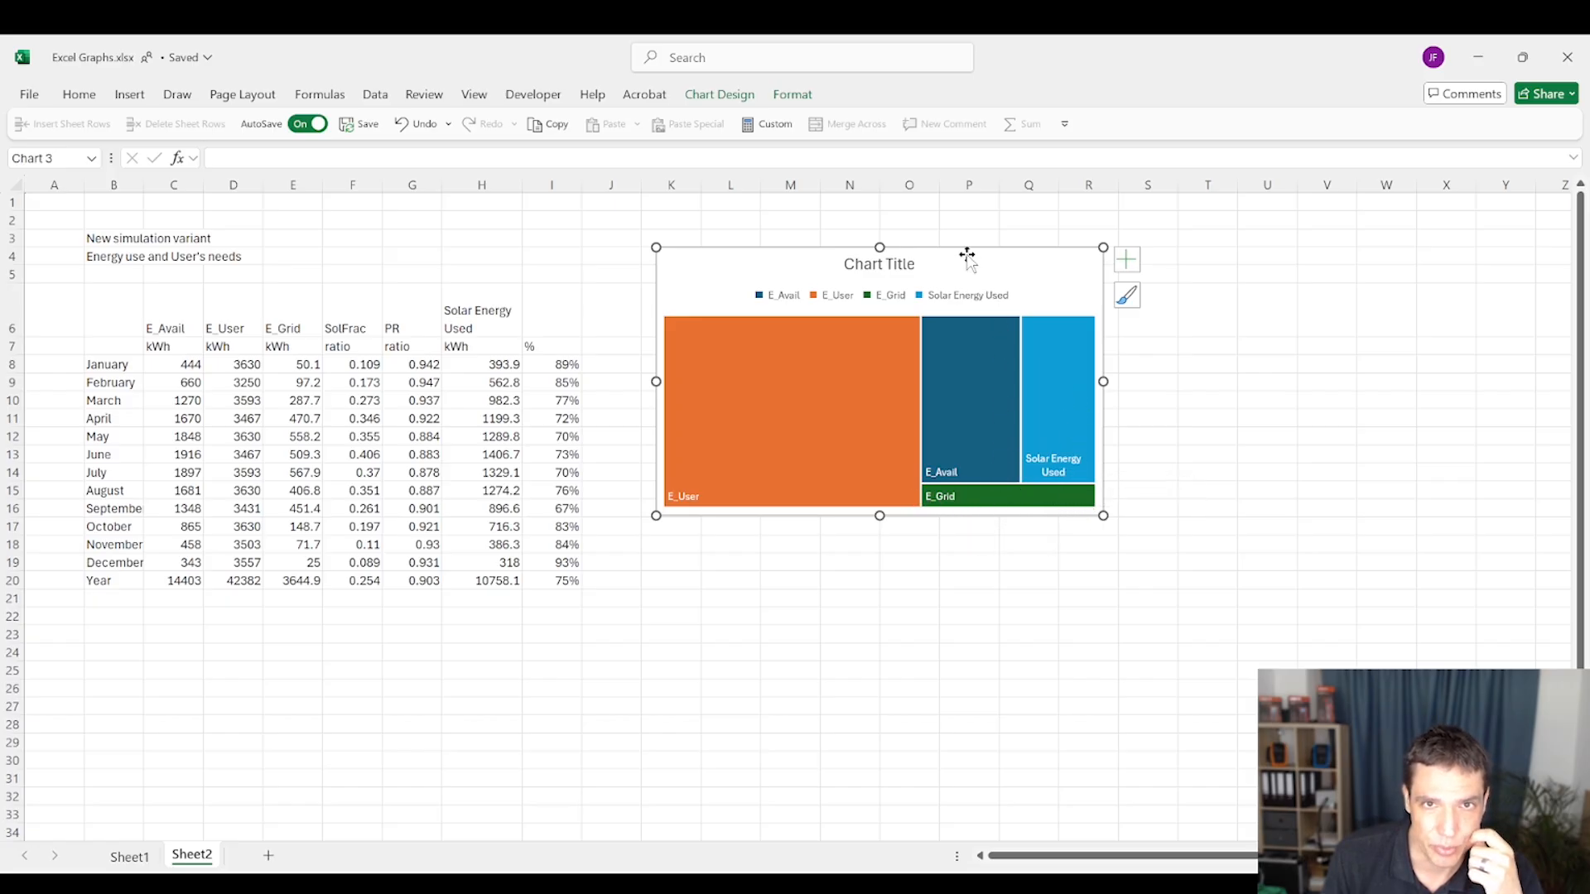
drag(963, 254, 935, 350)
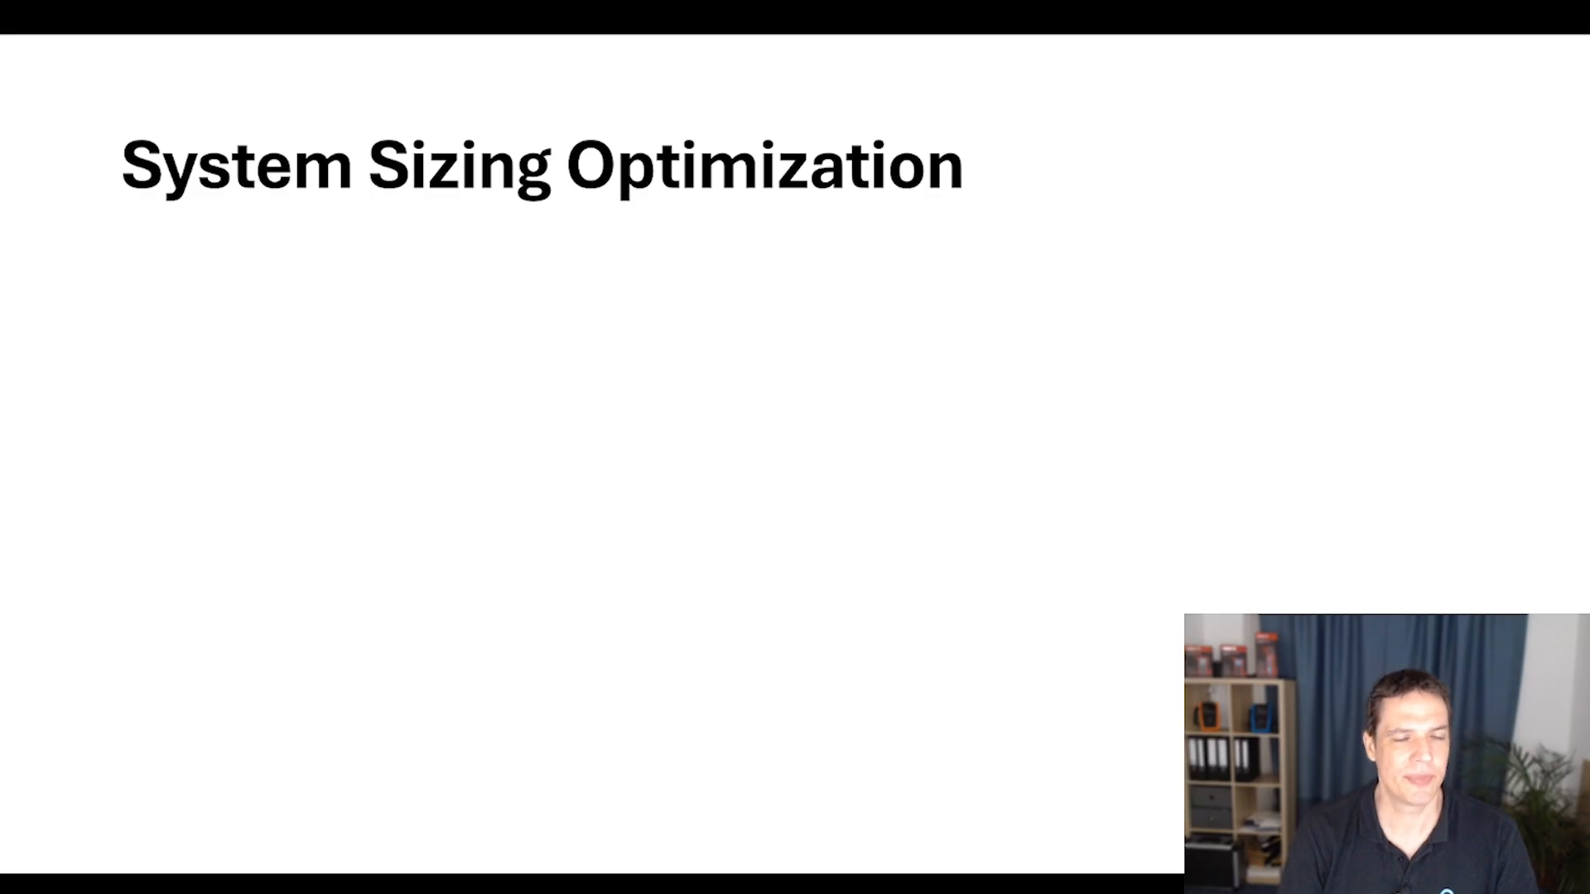
click(813, 770)
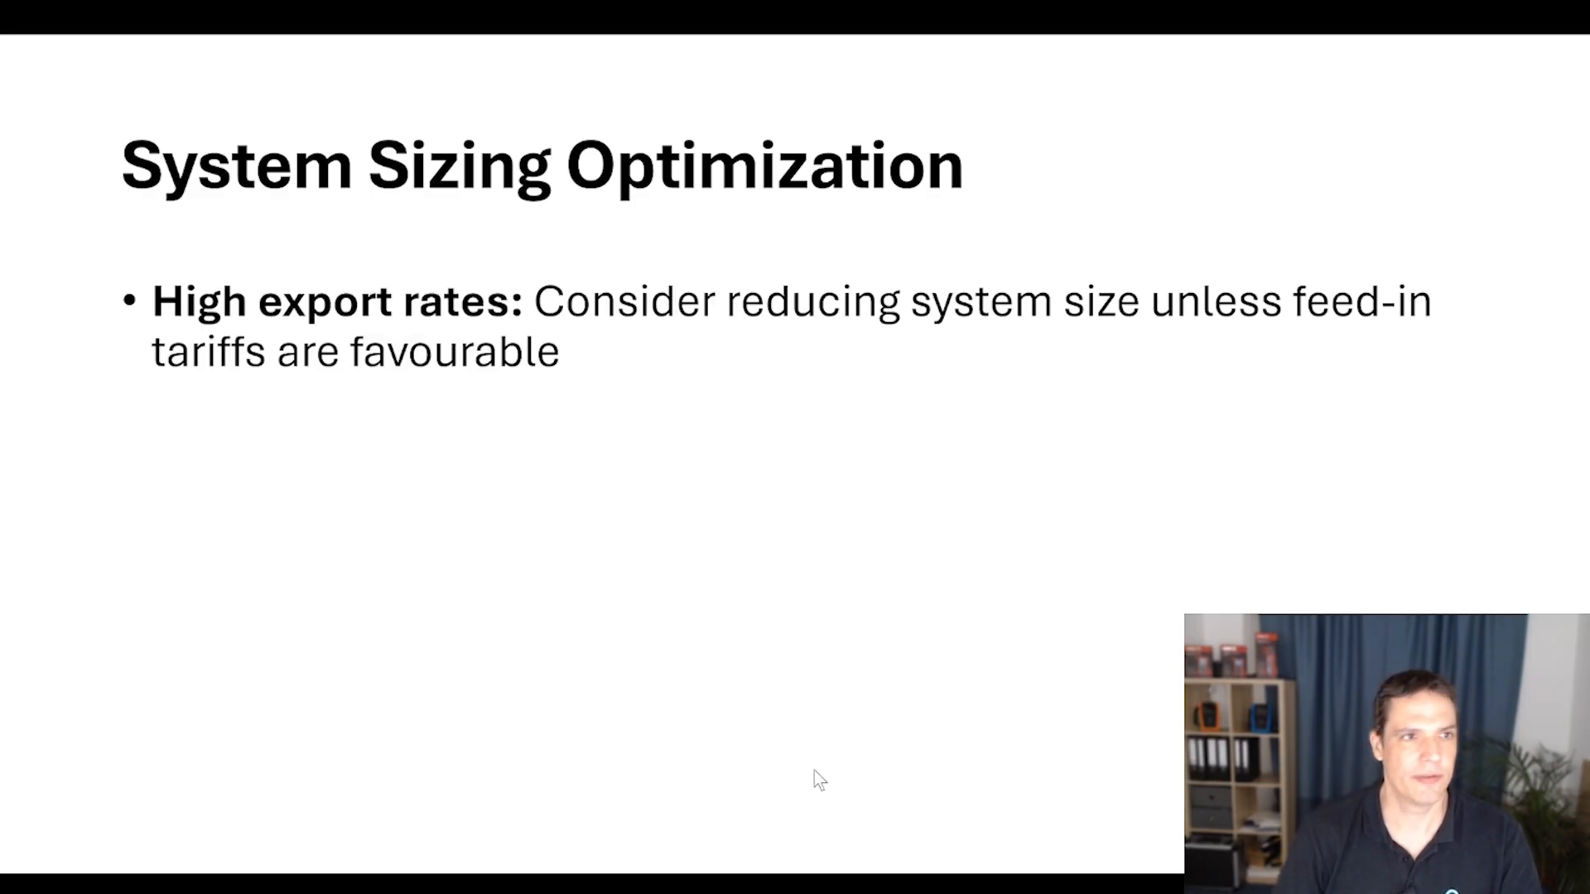